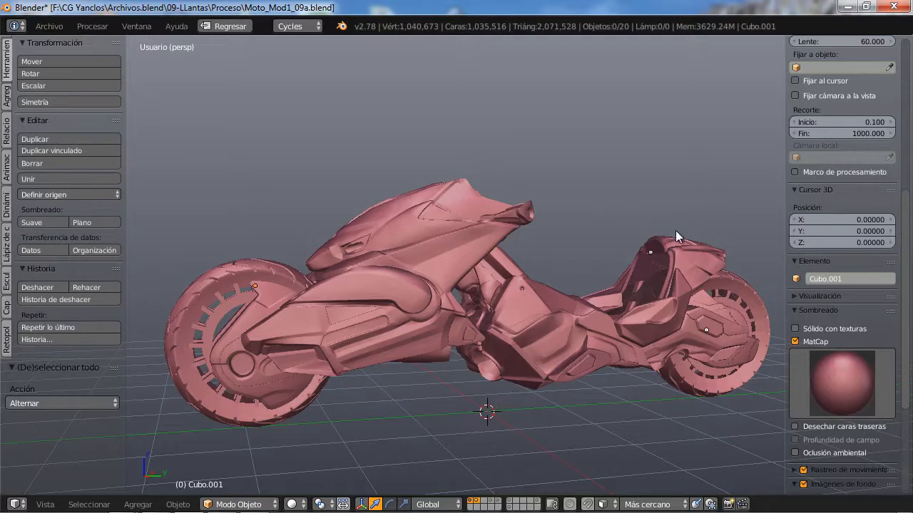
- Inspect the front tyre and the ring of small blocks inside its rim by selecting each, and deselect everything
scroll(339, 416, up, 3)
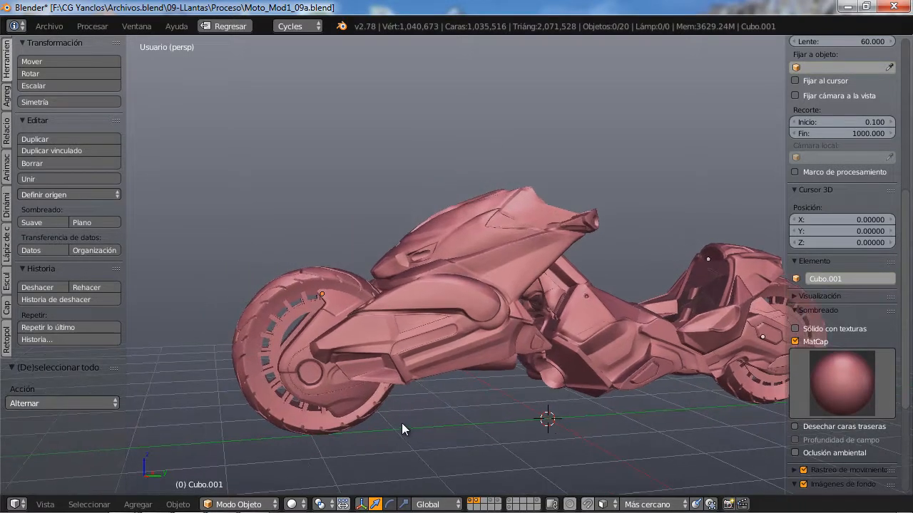
right_click(252, 311)
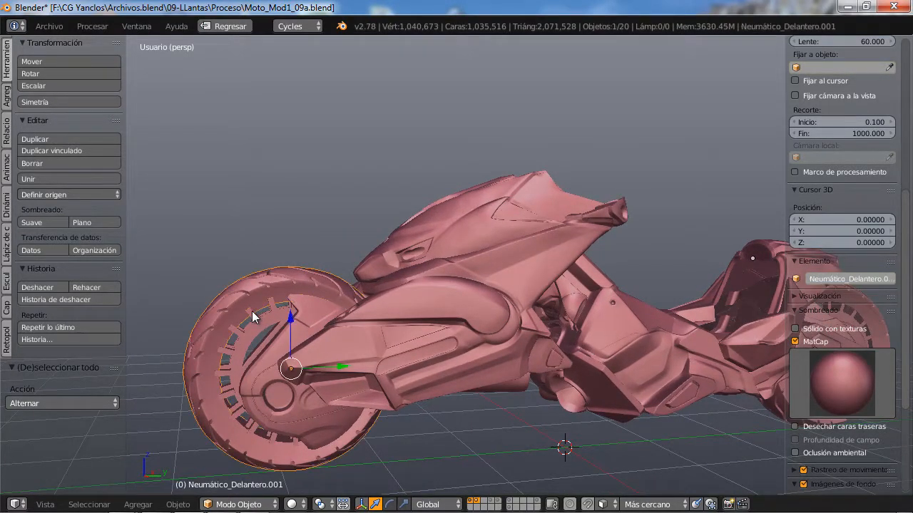
right_click(255, 317)
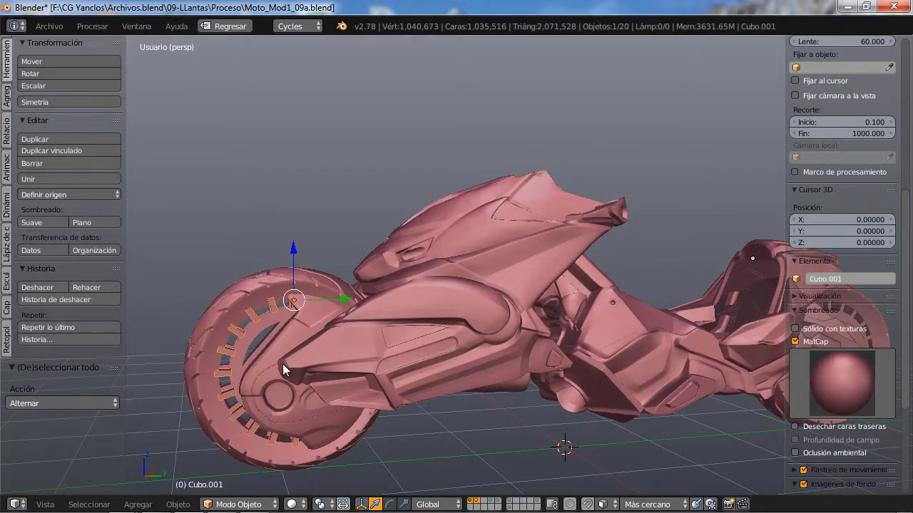
middle_drag(254, 317, 285, 318)
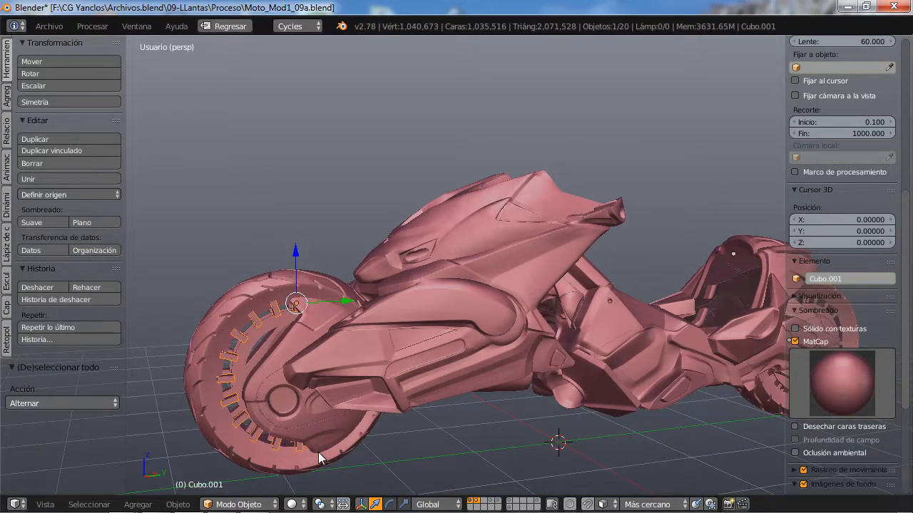
shift+middle_drag(447, 448, 401, 410)
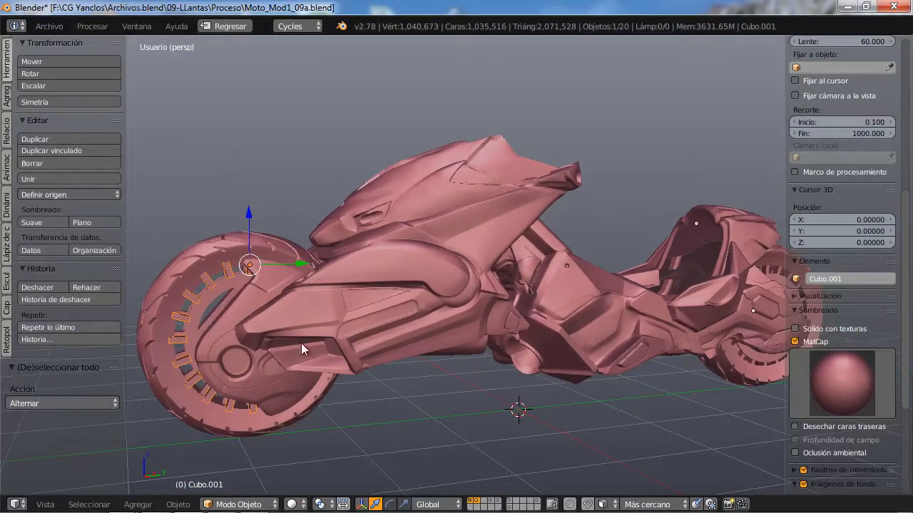
middle_drag(253, 418, 386, 425)
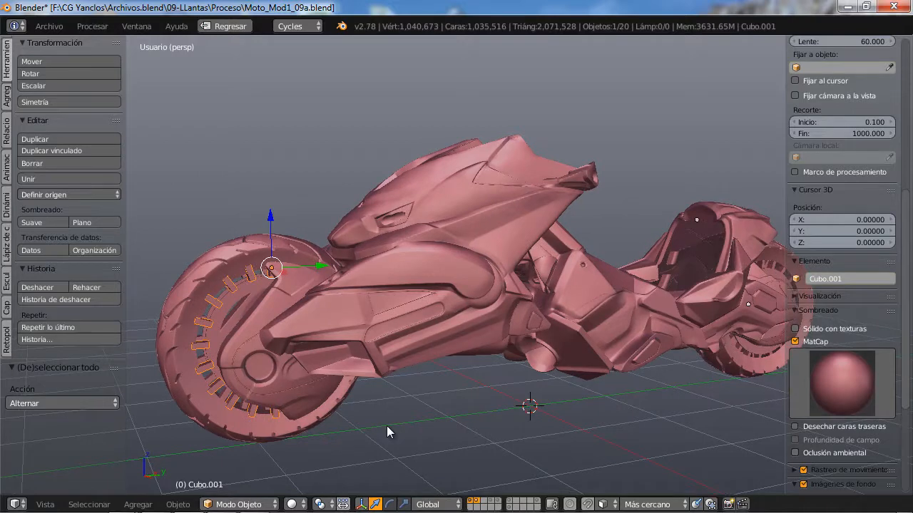
key(a)
scroll(386, 426, down, 1)
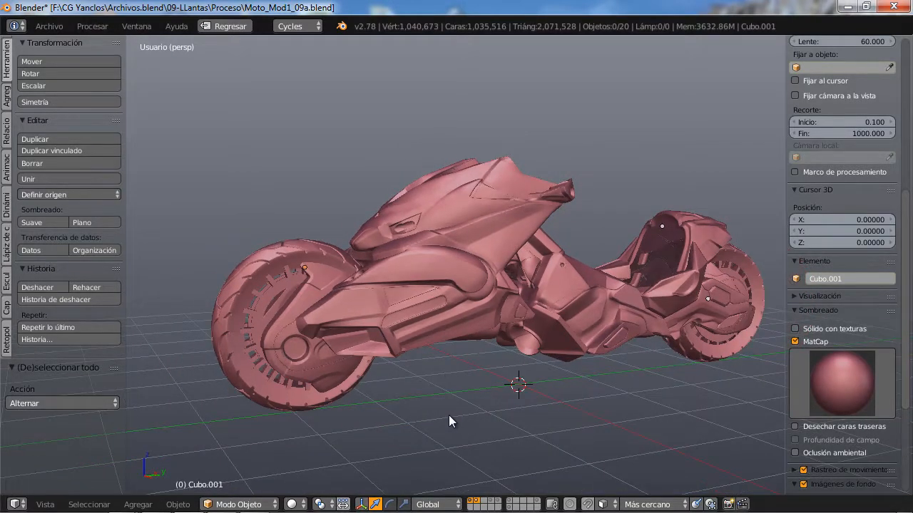
- Examine the motorcycle's front tyre tread, rim and fork from the front and the side
mouse_move(449, 415)
middle_down()
mouse_move(433, 418)
mouse_move(454, 424)
middle_up()
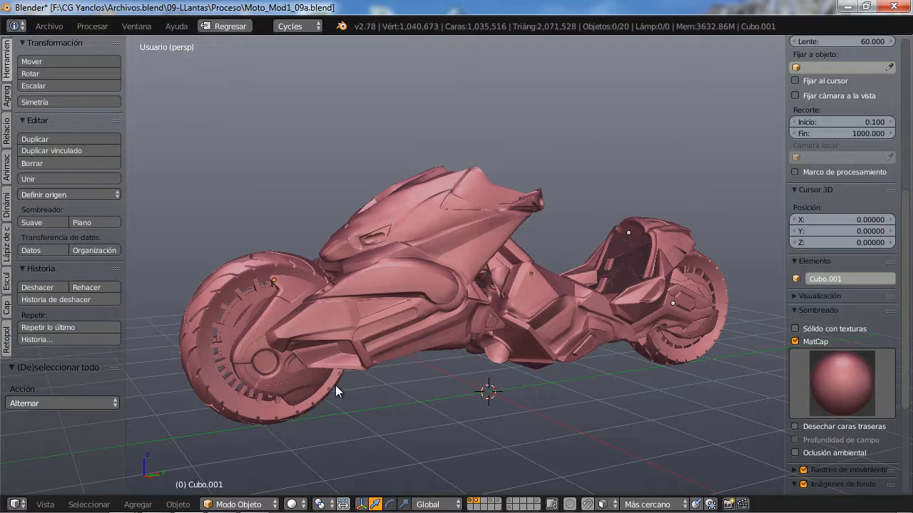
middle_drag(318, 391, 381, 397)
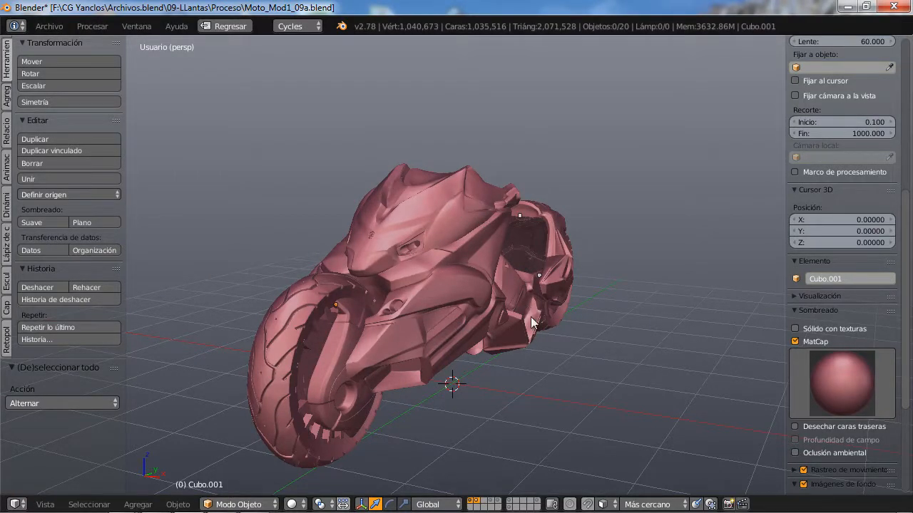
middle_drag(515, 398, 436, 398)
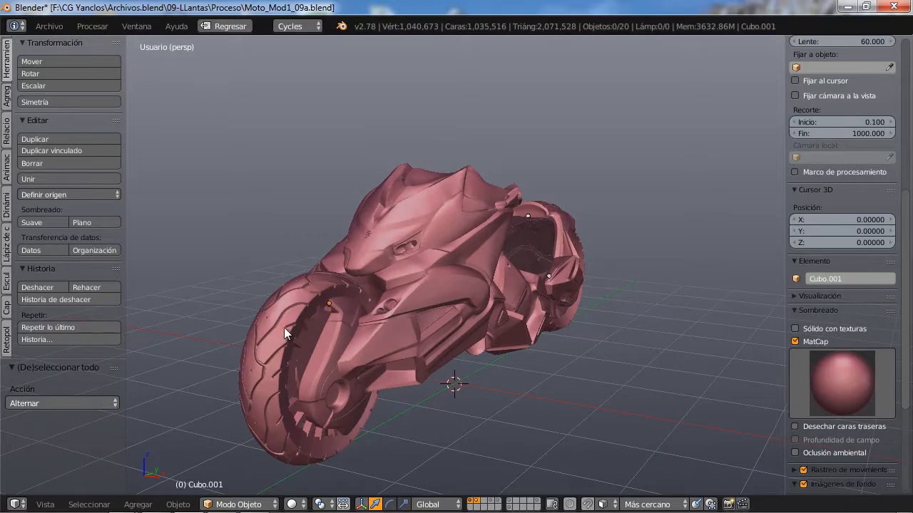
middle_drag(283, 328, 293, 322)
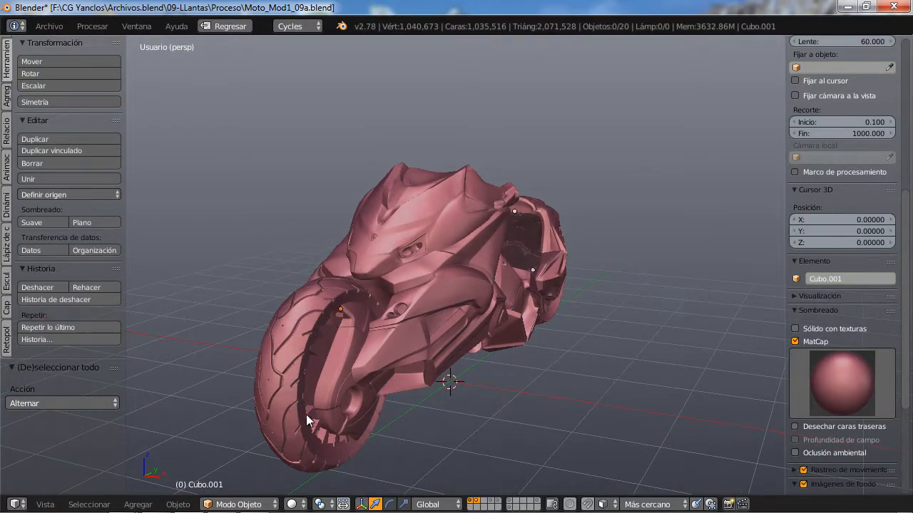
middle_drag(306, 420, 314, 368)
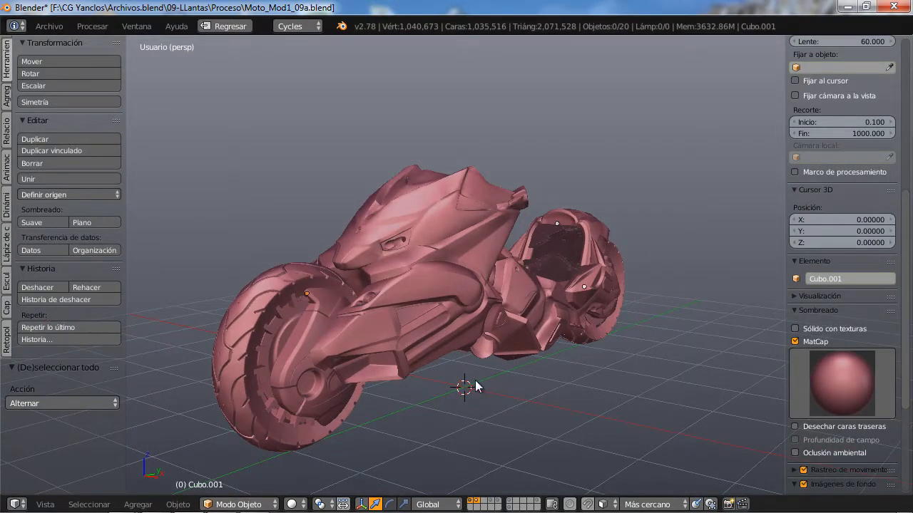
middle_drag(476, 386, 406, 371)
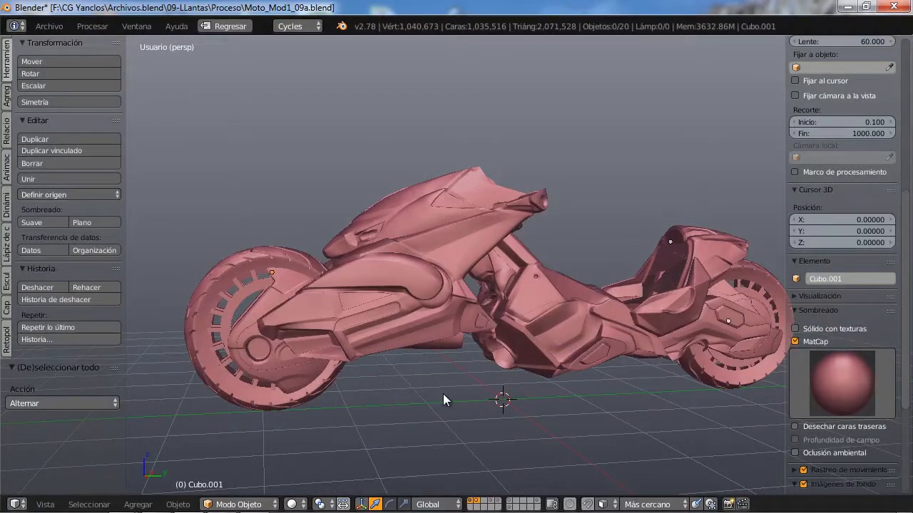
middle_drag(443, 394, 347, 384)
middle_drag(265, 336, 285, 307)
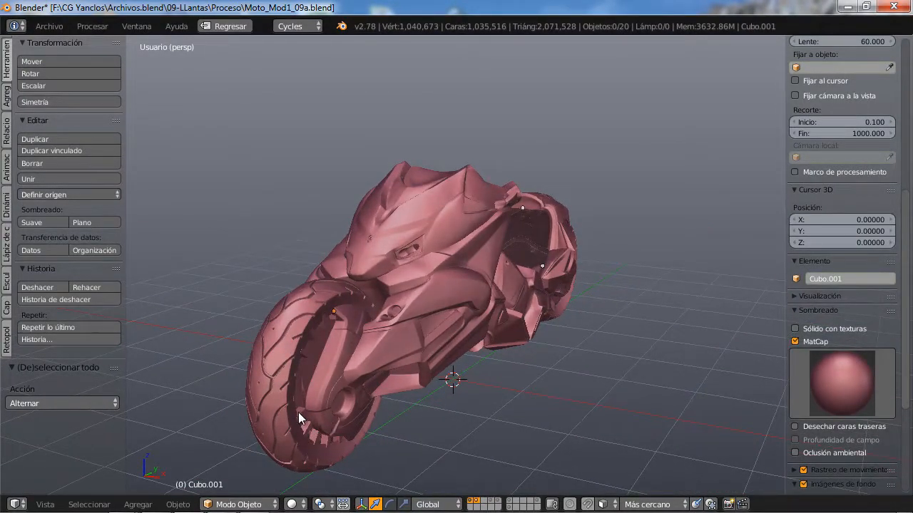
middle_drag(298, 412, 318, 418)
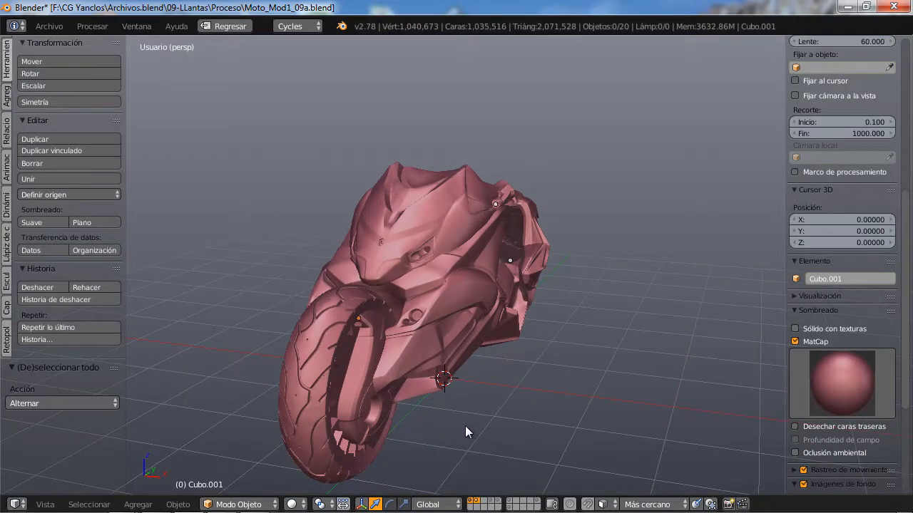
middle_drag(465, 426, 372, 412)
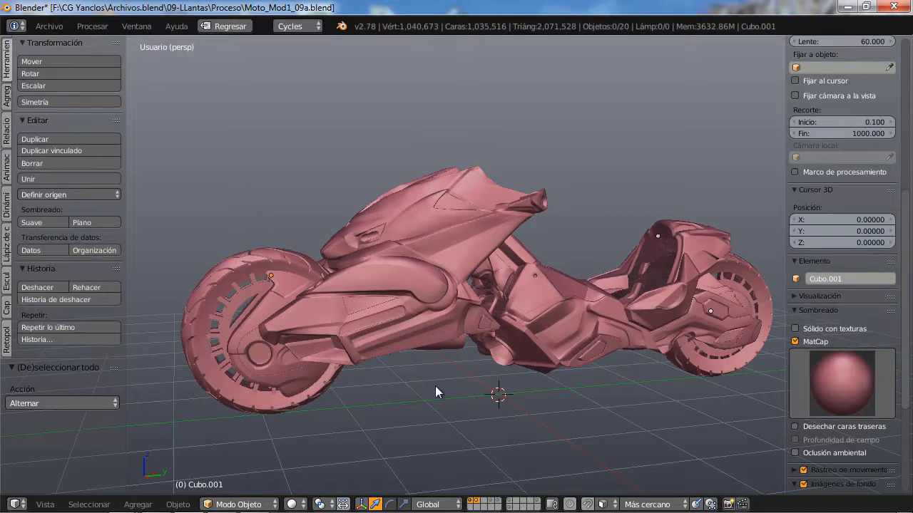
- Examine the overall motorcycle body and both wheels from side and three-quarter views
middle_drag(435, 386, 394, 395)
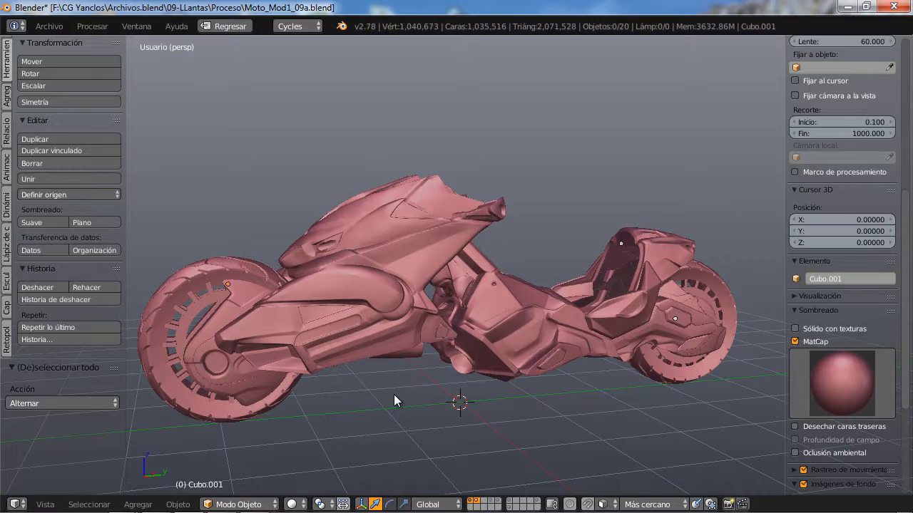
middle_drag(385, 399, 369, 412)
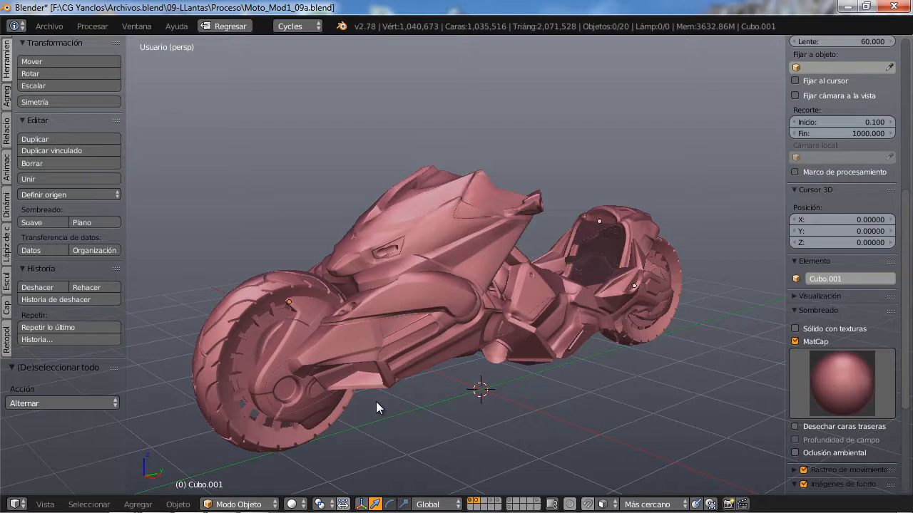
middle_drag(379, 402, 377, 386)
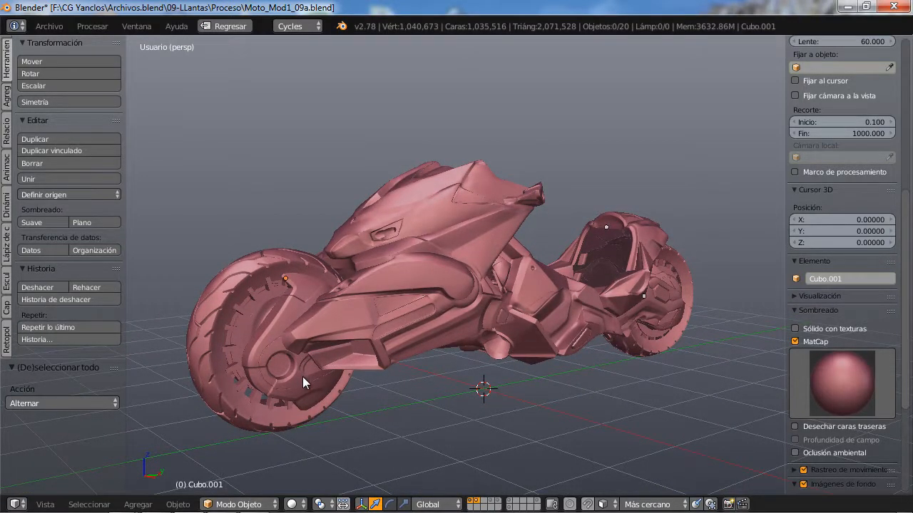
middle_drag(320, 385, 325, 387)
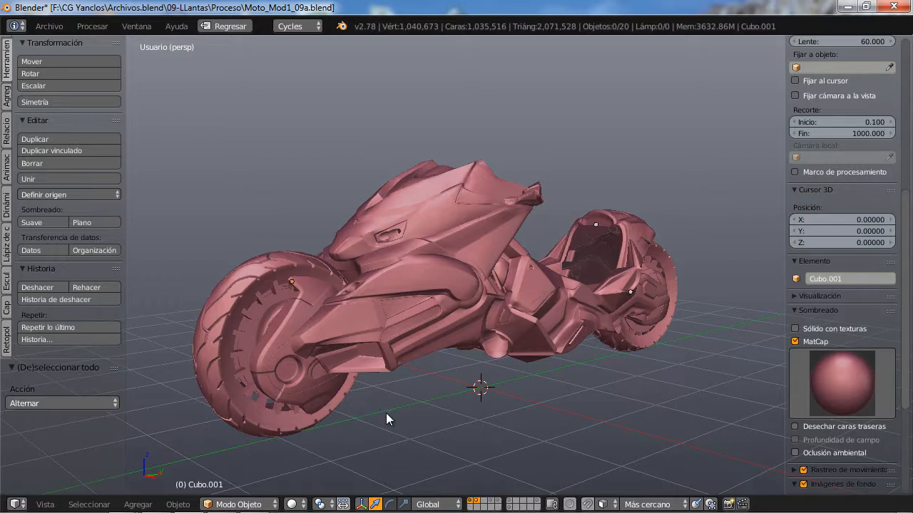
middle_drag(386, 413, 362, 413)
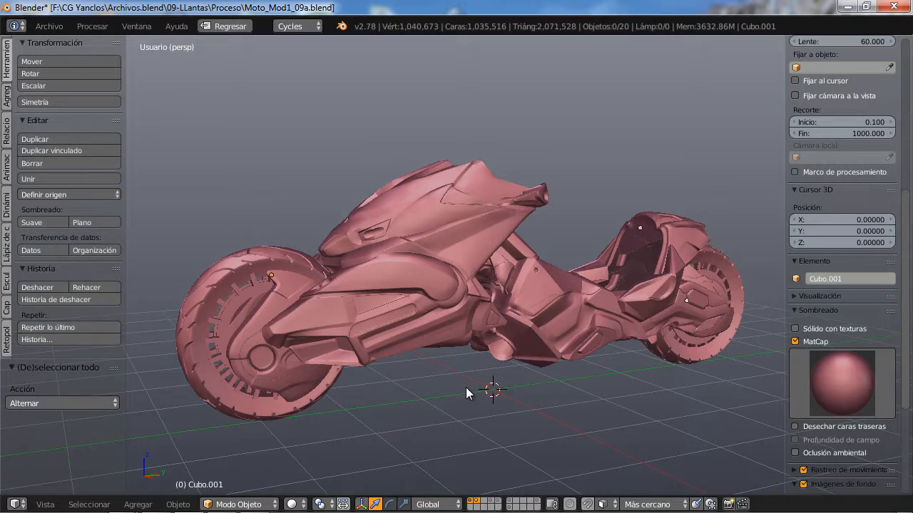
middle_drag(463, 388, 430, 389)
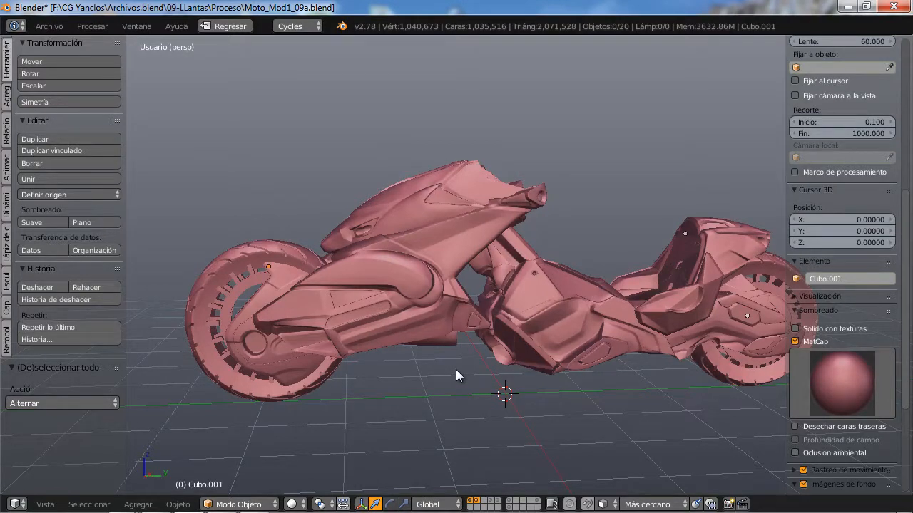
middle_drag(457, 370, 456, 361)
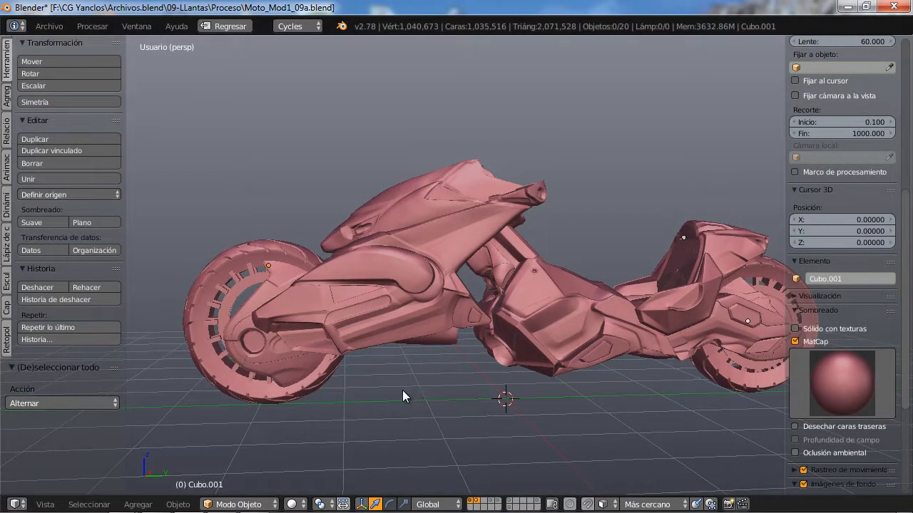
middle_drag(403, 396, 434, 385)
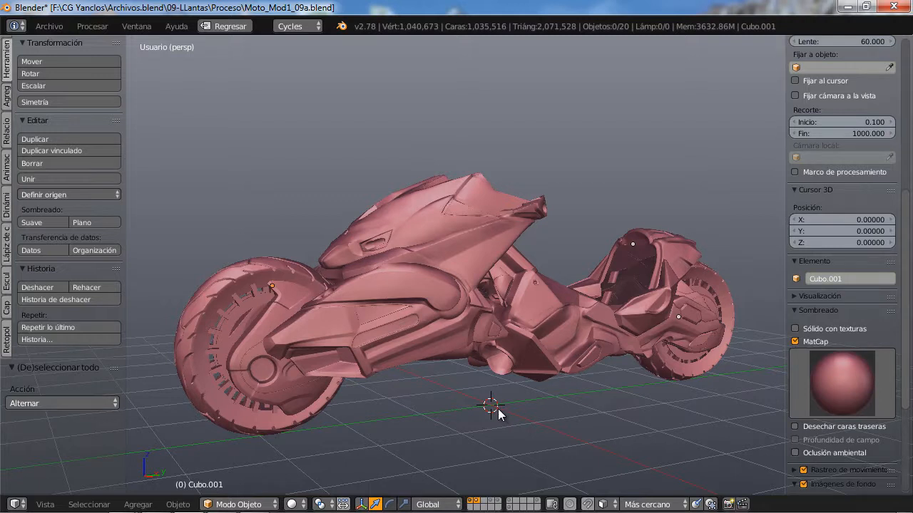
middle_drag(477, 416, 476, 412)
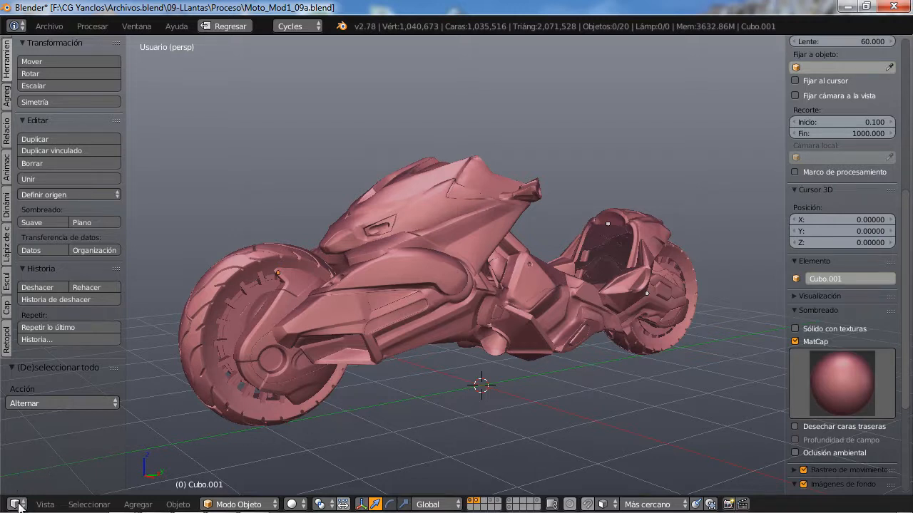
- Examine the 1200px-Francisco painting up close in the image editor, and return to the 3D view of the motorcycle
key(shift+F10)
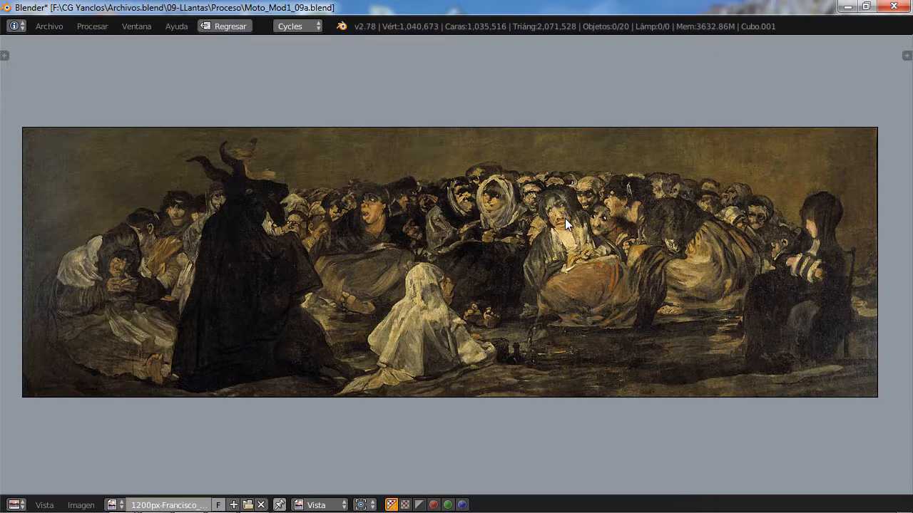
scroll(411, 275, up, 1)
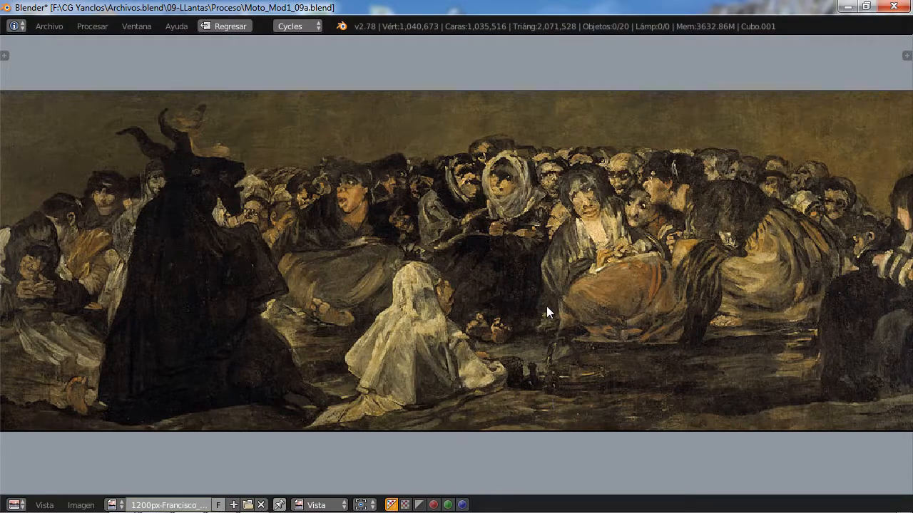
scroll(544, 309, down, 1)
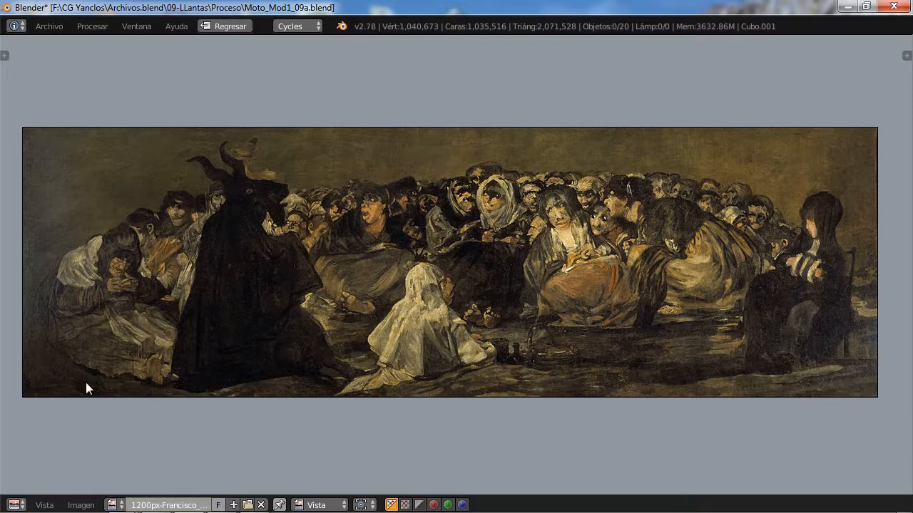
click(20, 501)
click(32, 490)
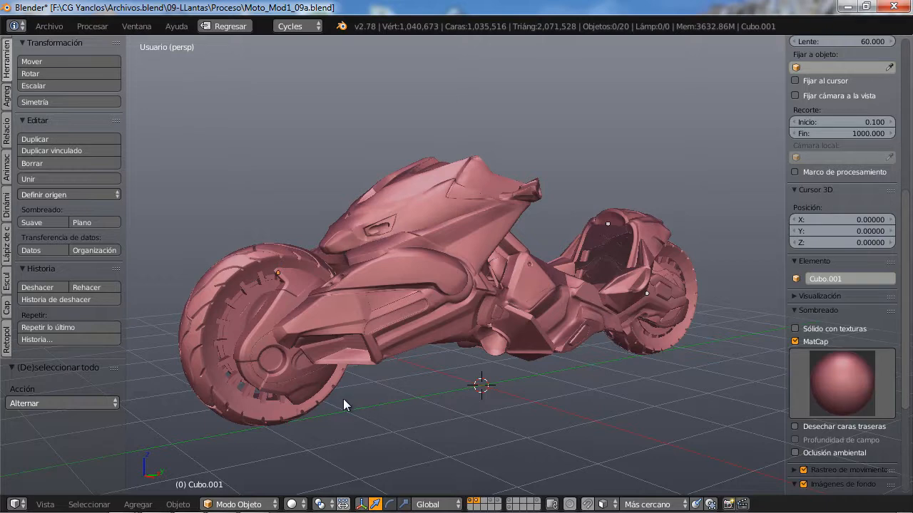
mouse_move(343, 398)
middle_down()
mouse_move(310, 393)
mouse_move(357, 400)
mouse_move(341, 400)
middle_up()
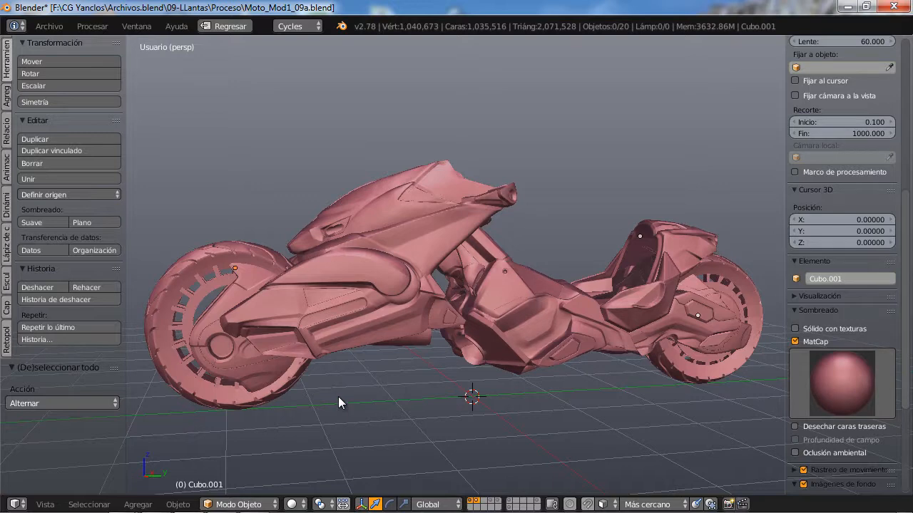
middle_drag(338, 396, 356, 396)
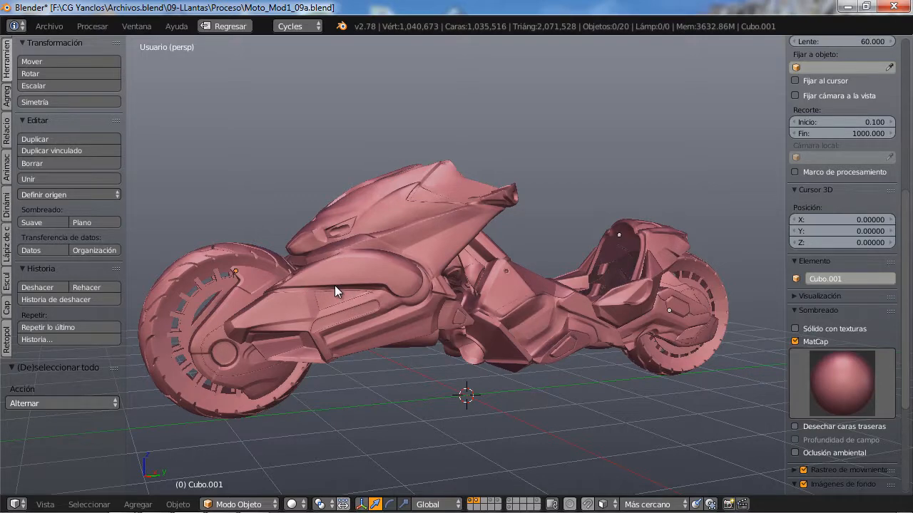
middle_drag(296, 314, 328, 321)
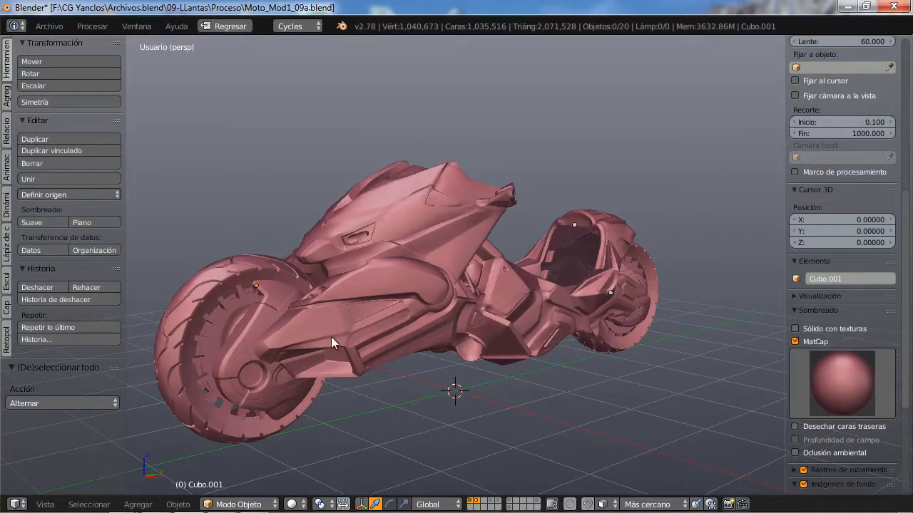
middle_drag(395, 384, 425, 378)
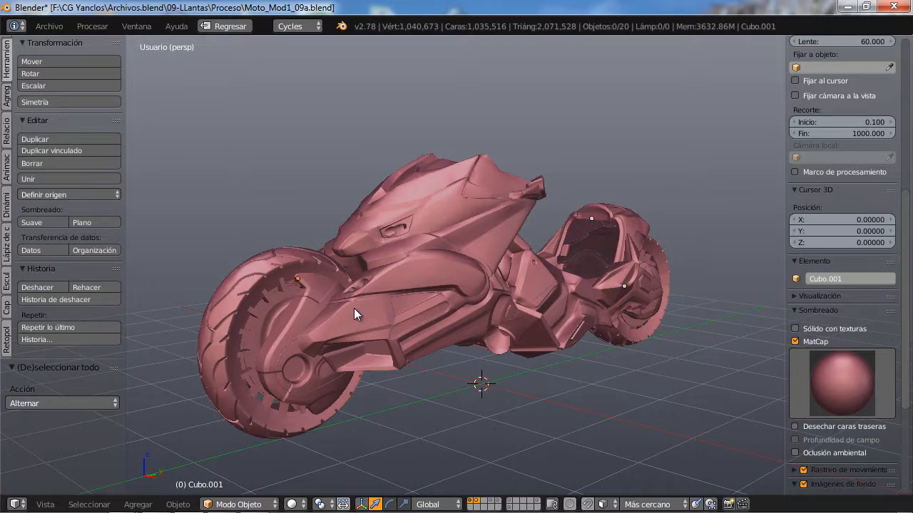
middle_drag(423, 361, 371, 367)
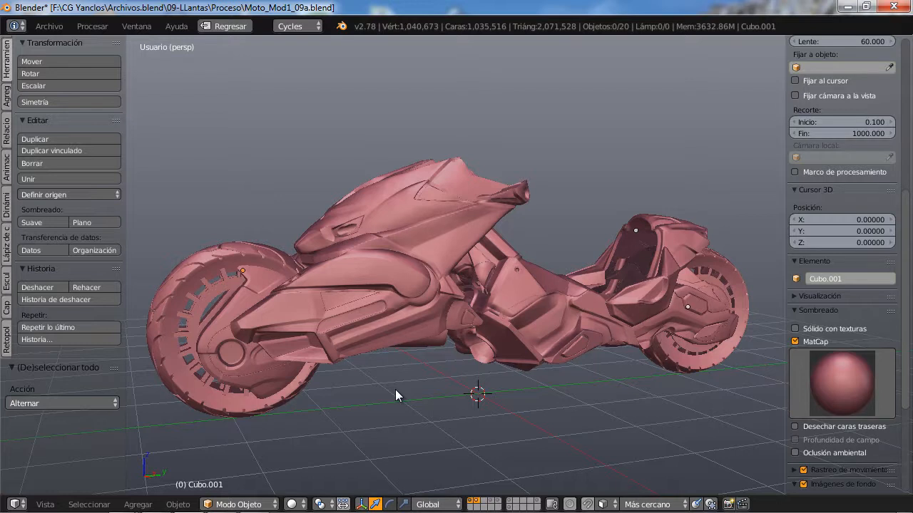
middle_drag(385, 396, 394, 396)
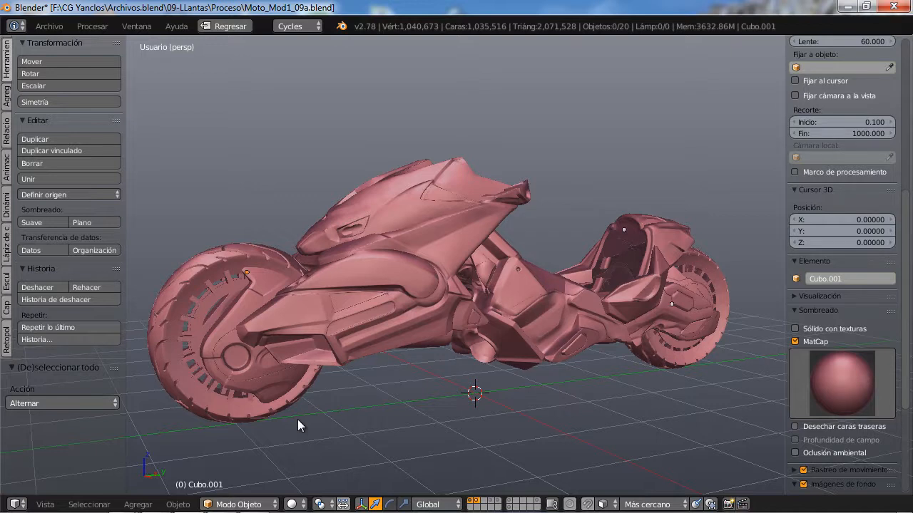
- Save the file and move the inner rings and small block rings of both wheels to the last layer
key(ctrl+s)
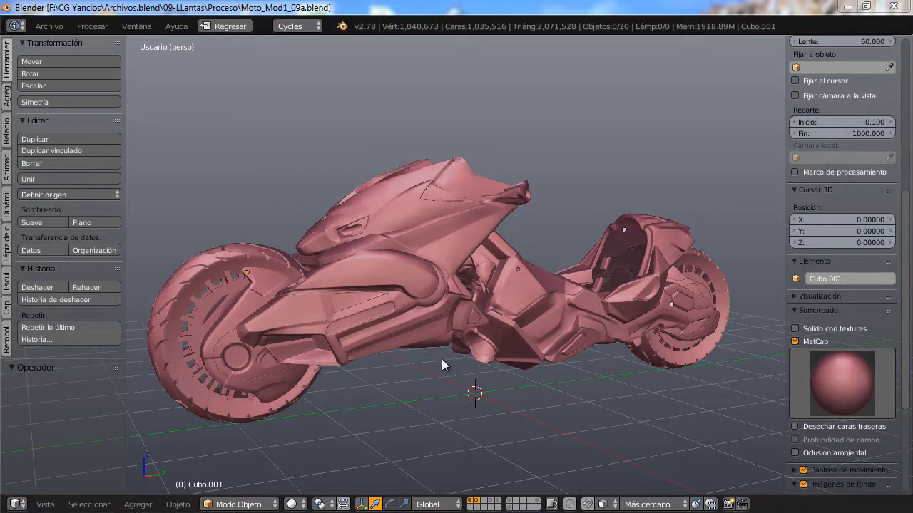
right_click(215, 292)
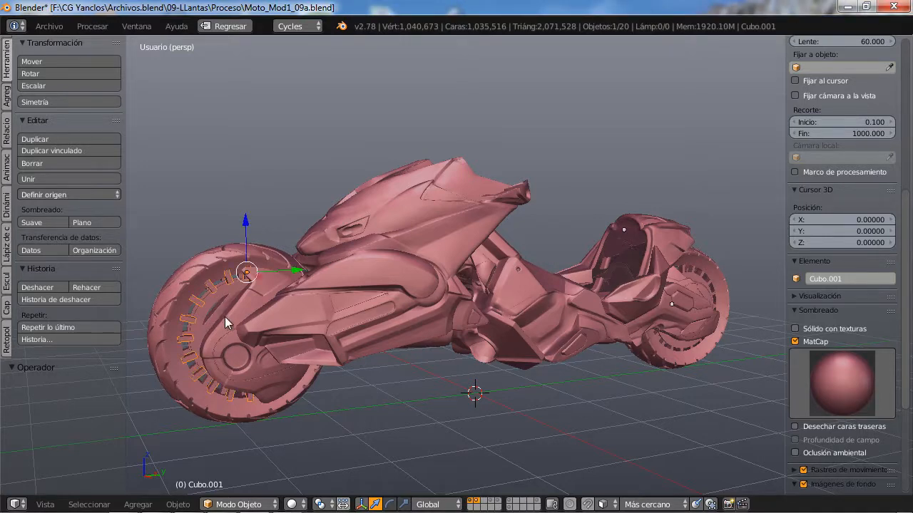
scroll(217, 318, up, 1)
scroll(335, 313, up, 3)
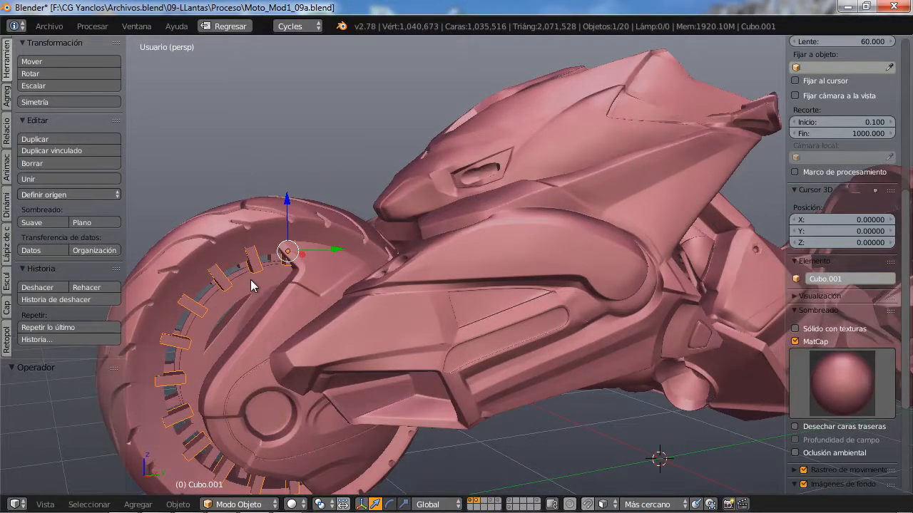
shift+right_click(241, 278)
scroll(233, 284, down, 4)
mouse_move(233, 284)
middle_down()
mouse_move(320, 304)
mouse_move(501, 305)
mouse_move(321, 328)
mouse_move(223, 284)
middle_up()
scroll(222, 283, up, 4)
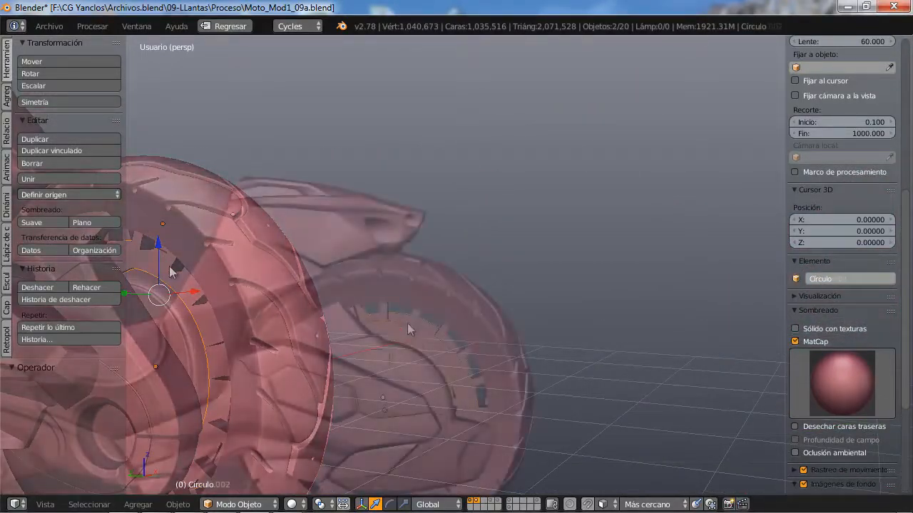
shift+right_click(410, 317)
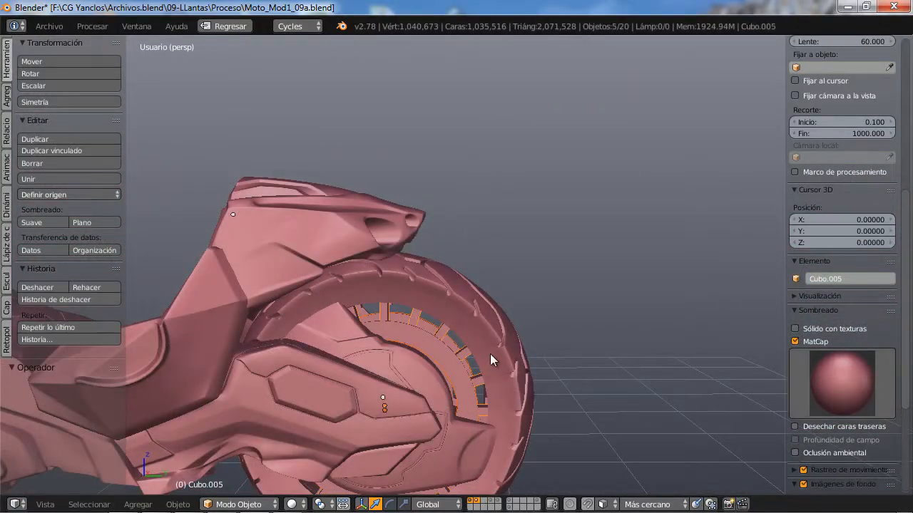
scroll(491, 355, down, 2)
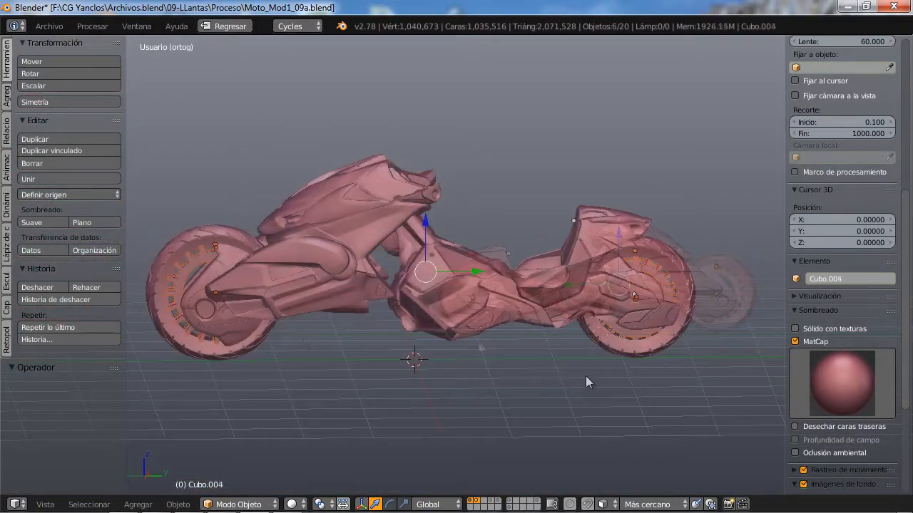
key(m)
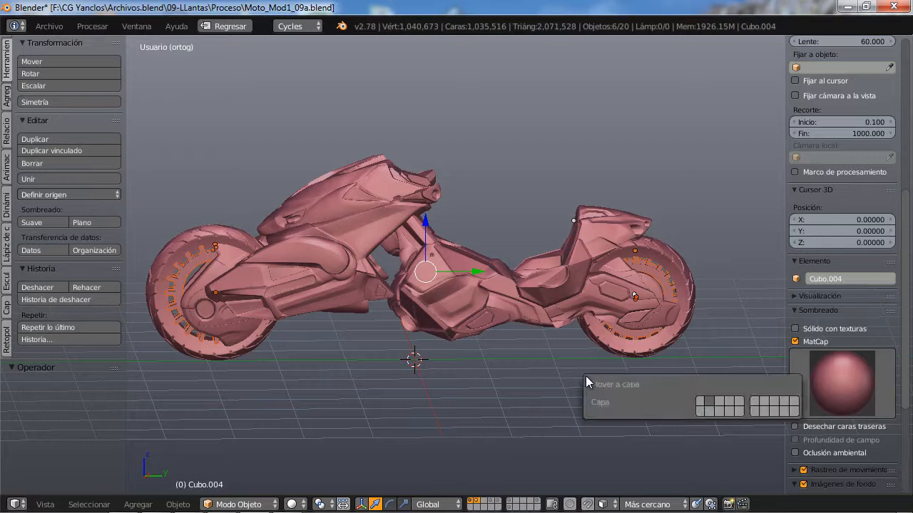
click(795, 413)
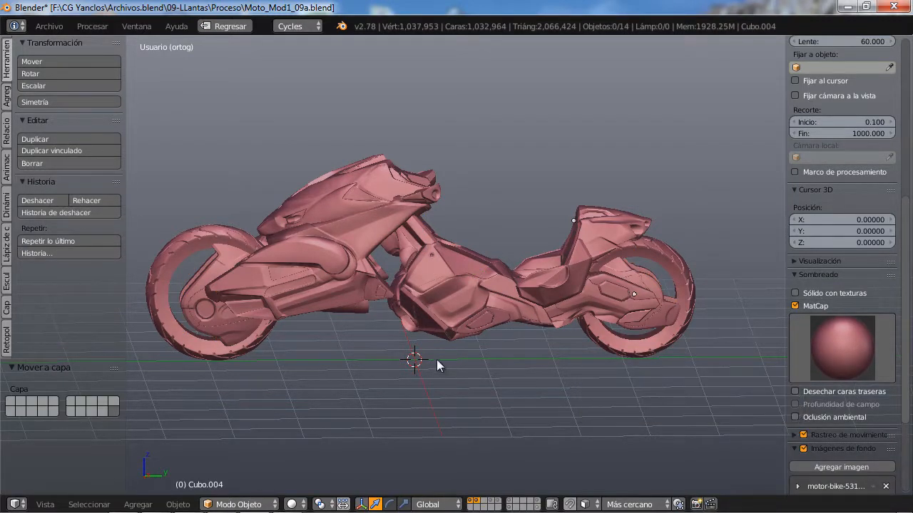
- Examine the emptied front wheel, its tyre and the fork cover up close from side and three-quarter views
scroll(436, 370, up, 2)
shift+middle_drag(432, 369, 495, 368)
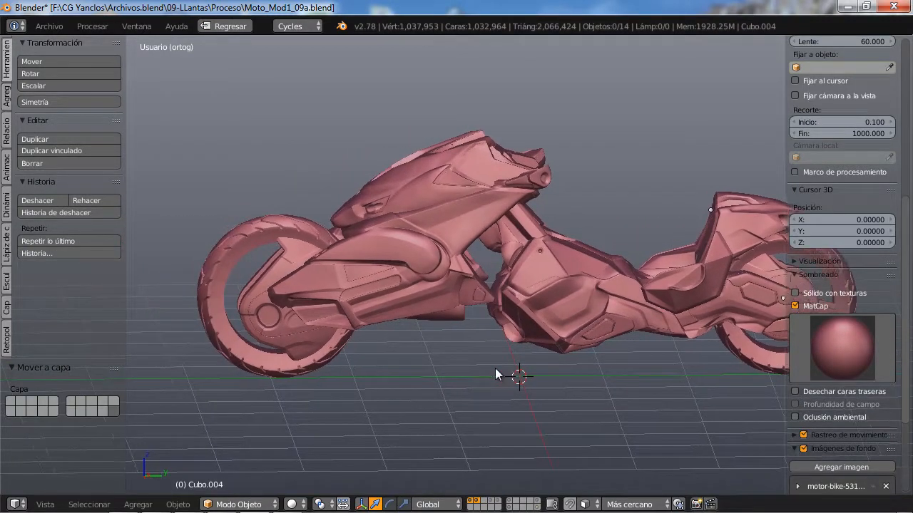
middle_drag(393, 355, 434, 364)
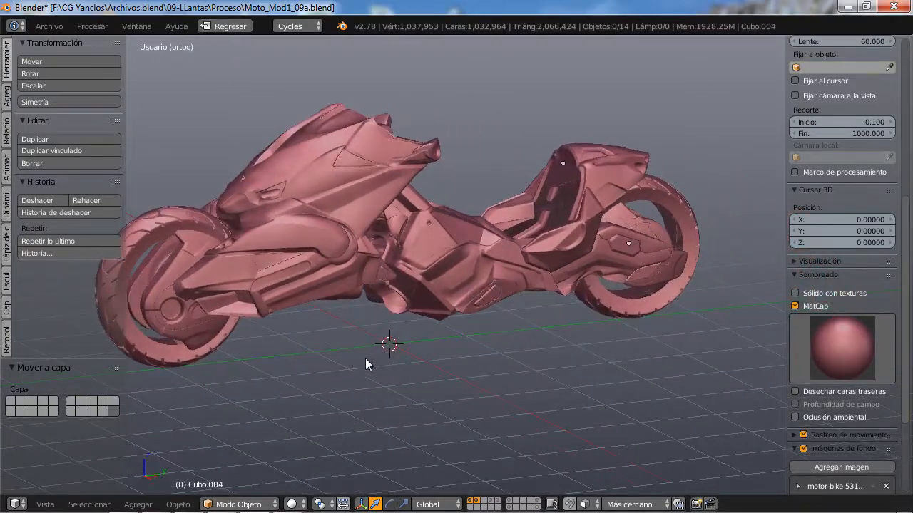
shift+middle_drag(297, 333, 462, 369)
middle_drag(325, 277, 405, 374)
scroll(405, 374, up, 10)
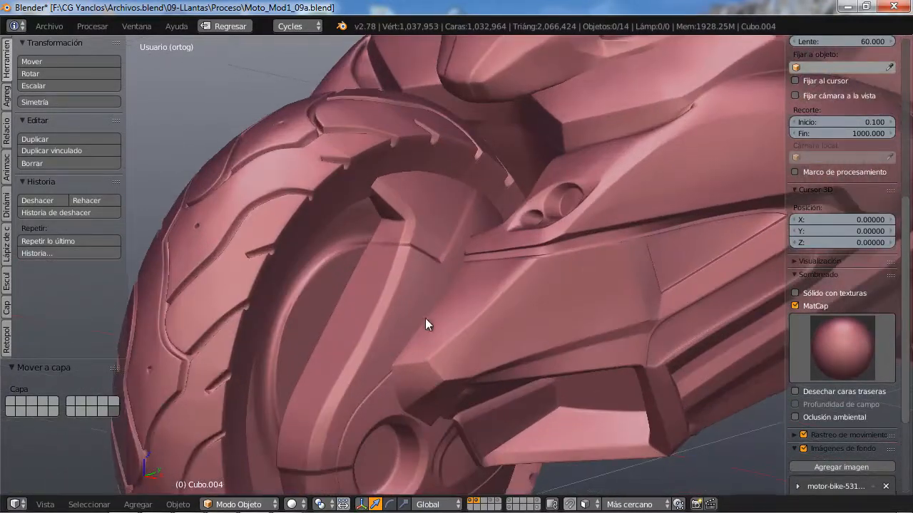
middle_drag(425, 324, 441, 292)
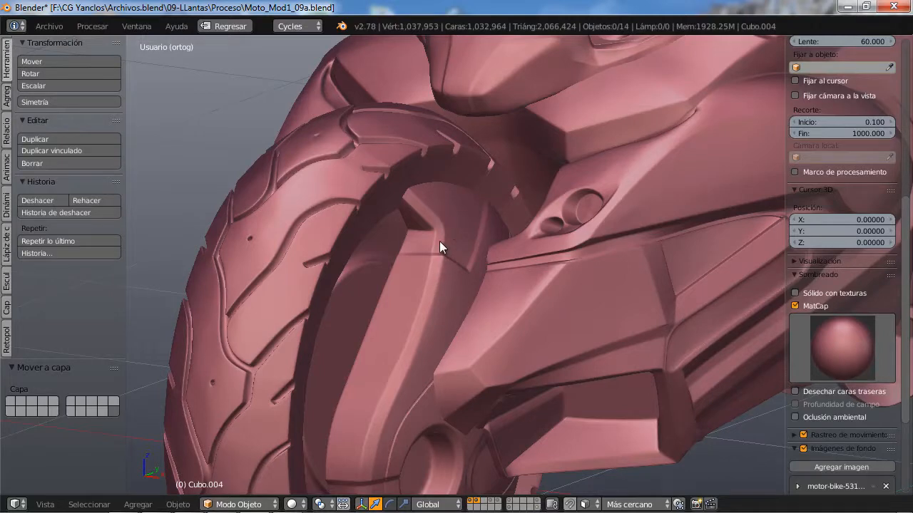
scroll(436, 290, down, 3)
scroll(437, 292, up, 4)
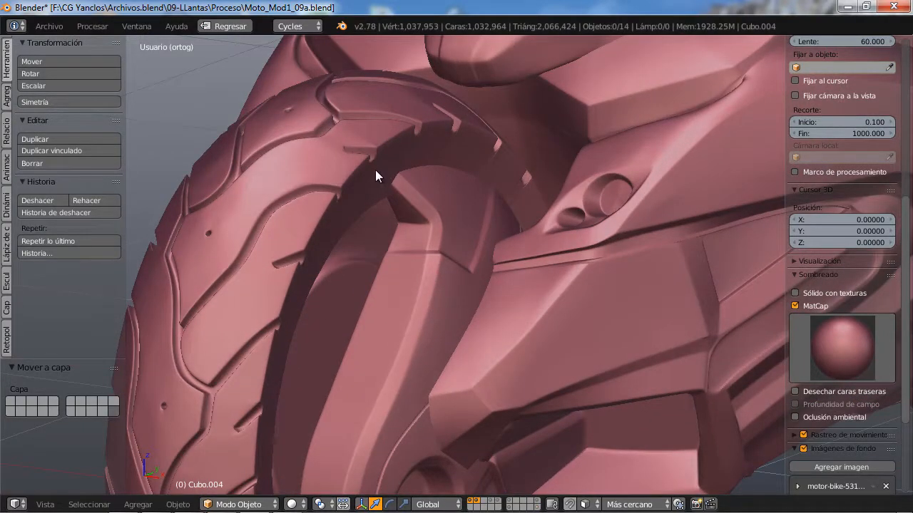
- Scale the whole mesh of the Moto_Retopología front wheel cover to 0.814 along X, and shift it along X
right_click(421, 222)
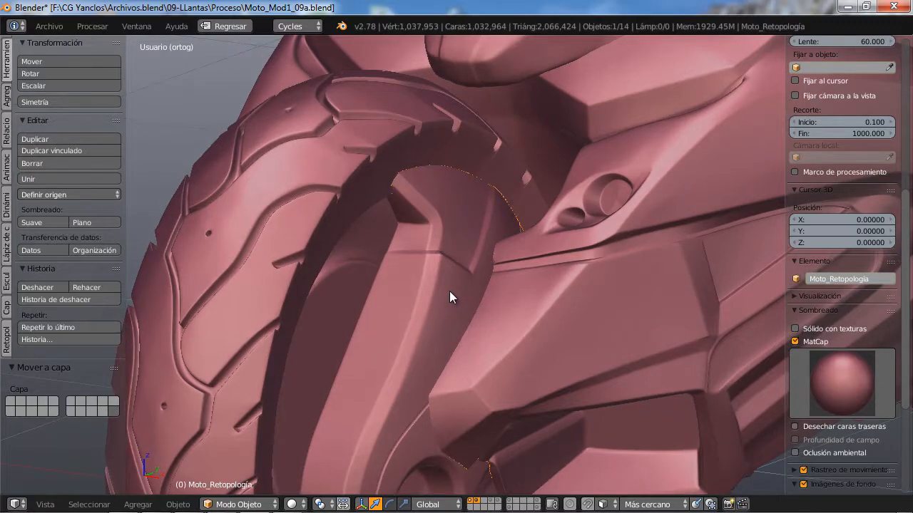
key(Tab)
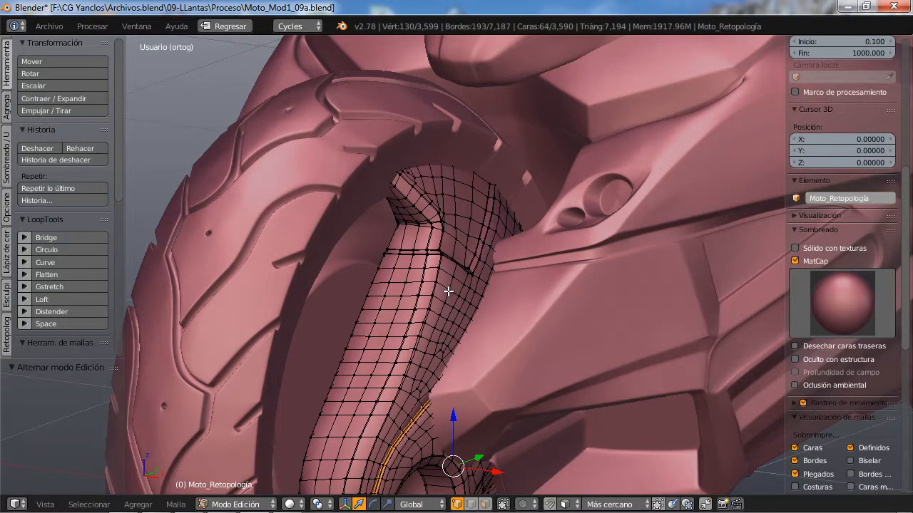
key(a)
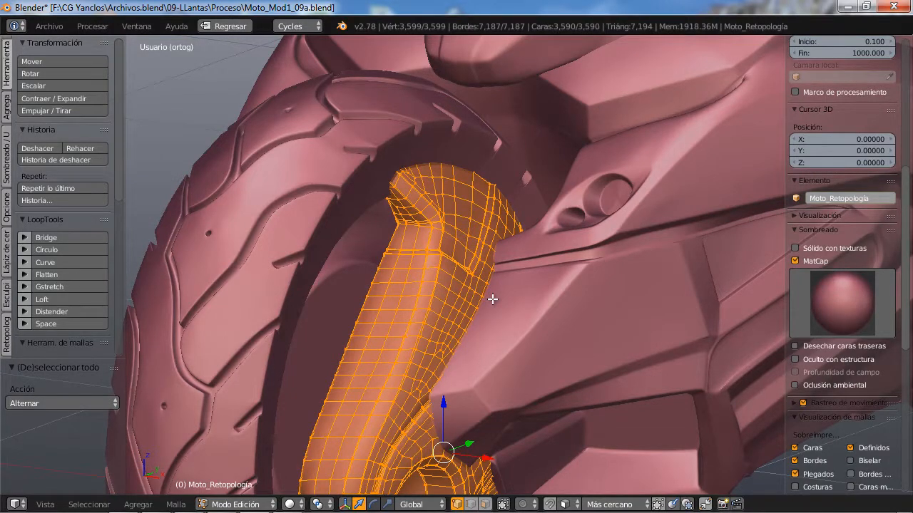
key(s)
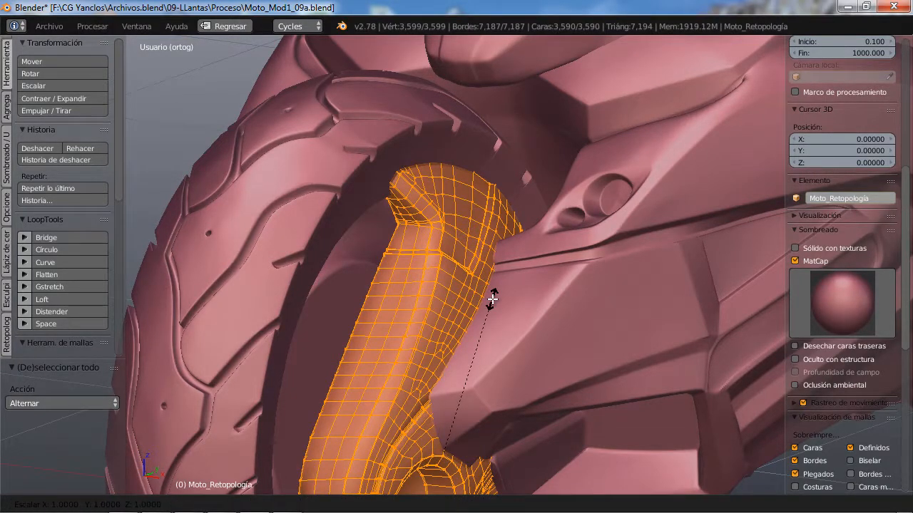
key(x)
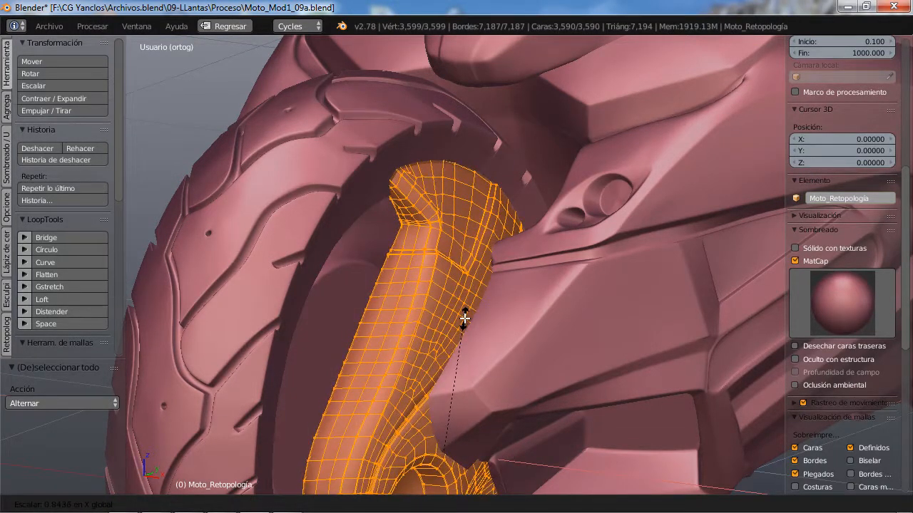
click(463, 324)
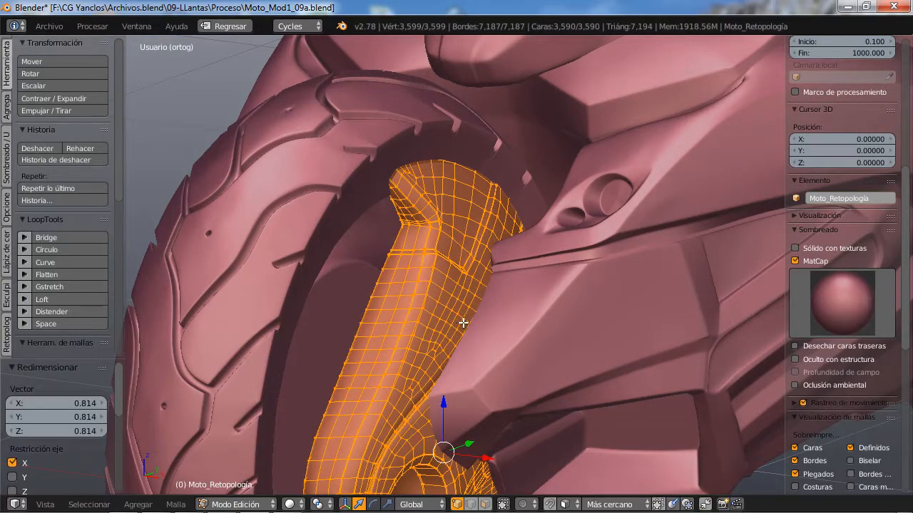
key(g)
key(x)
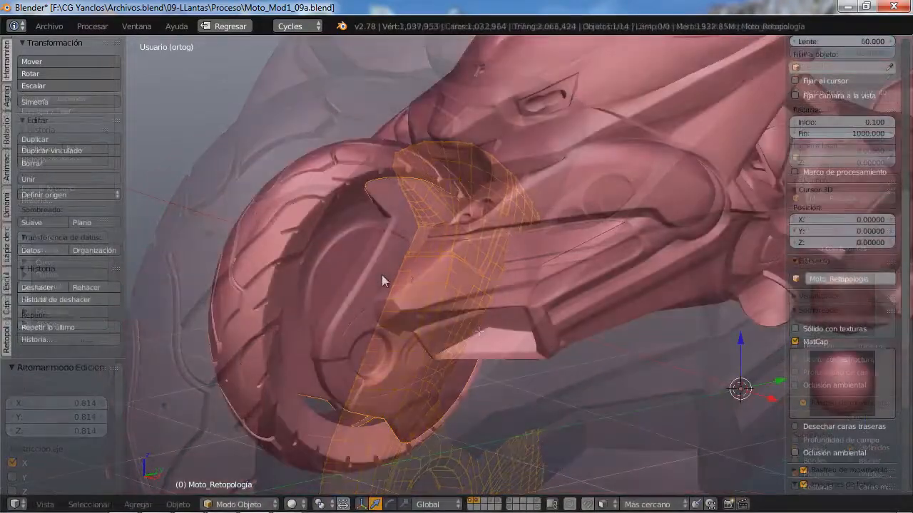
- Shrink the whole front wheel cover mesh uniformly to about 0.93 in the right side view
middle_drag(383, 278, 339, 277)
scroll(409, 325, down, 2)
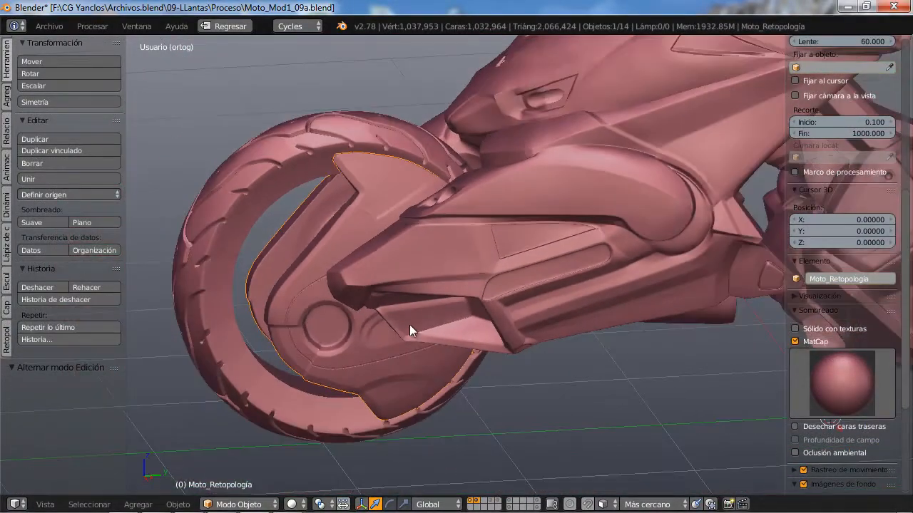
key(KP_3)
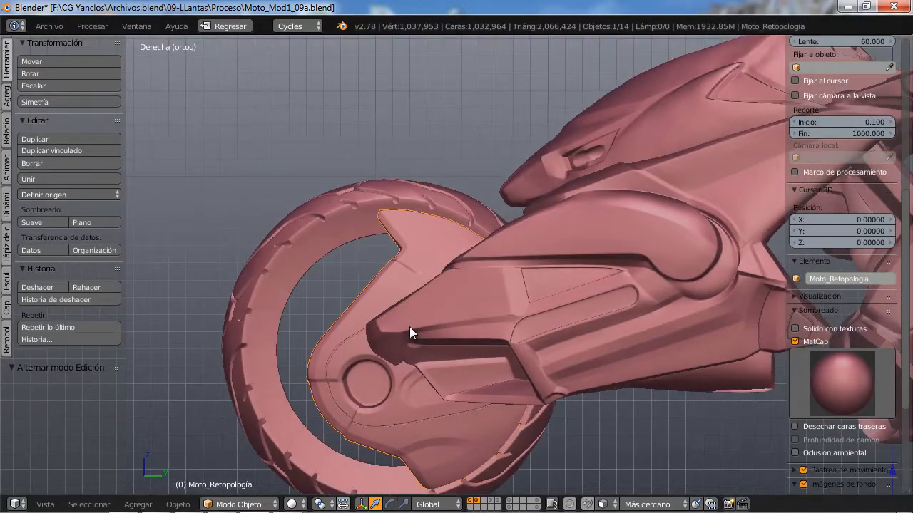
scroll(409, 314, up, 1)
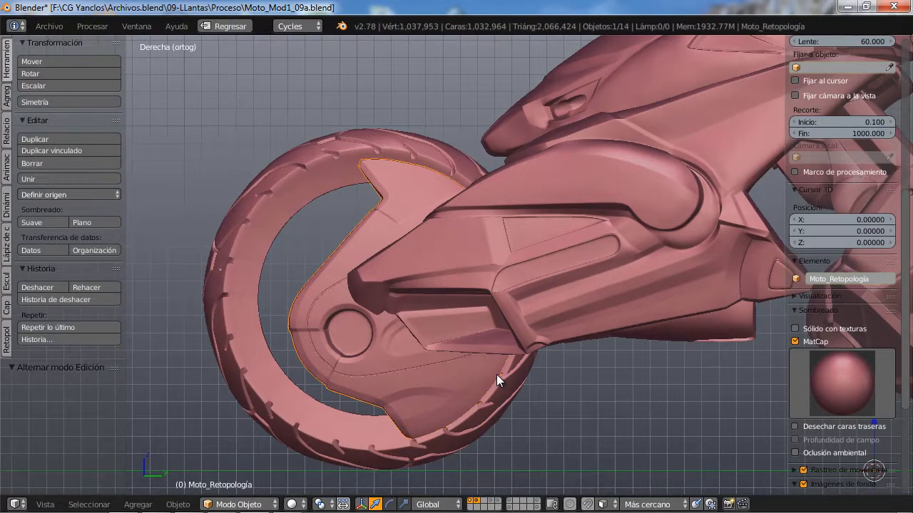
key(Tab)
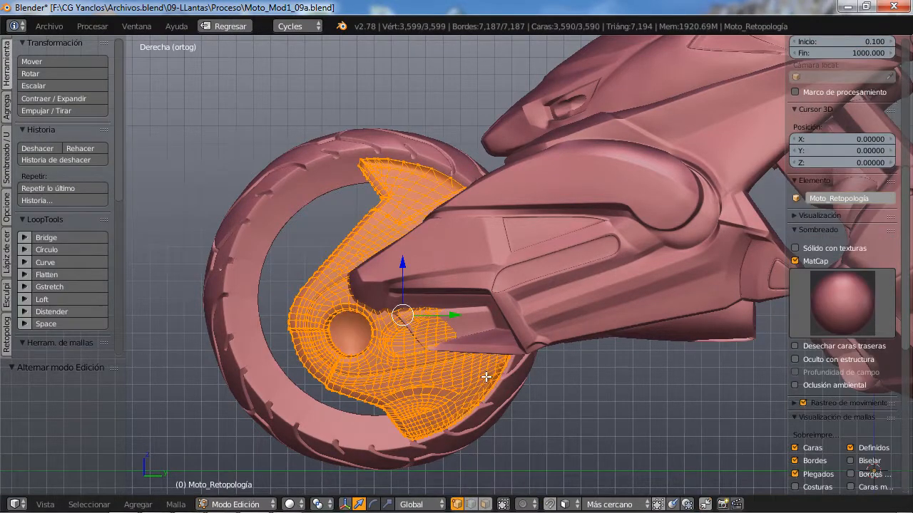
key(s)
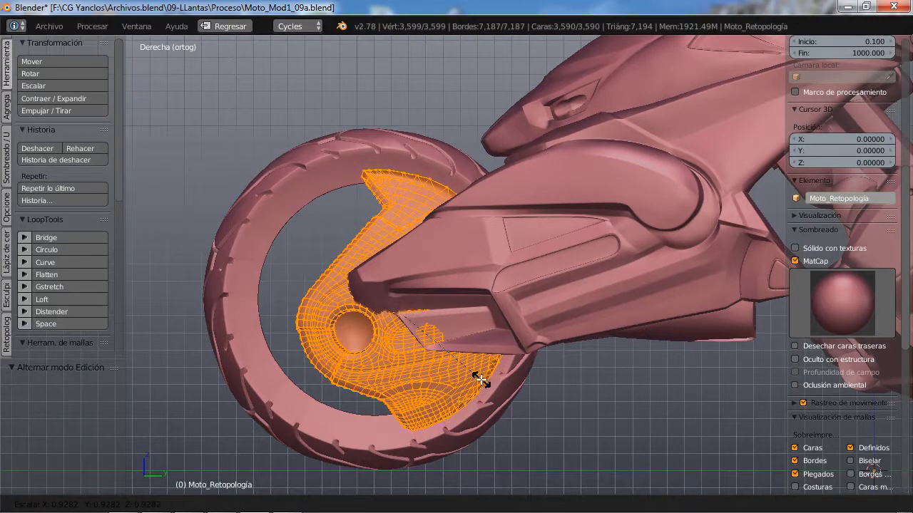
click(479, 378)
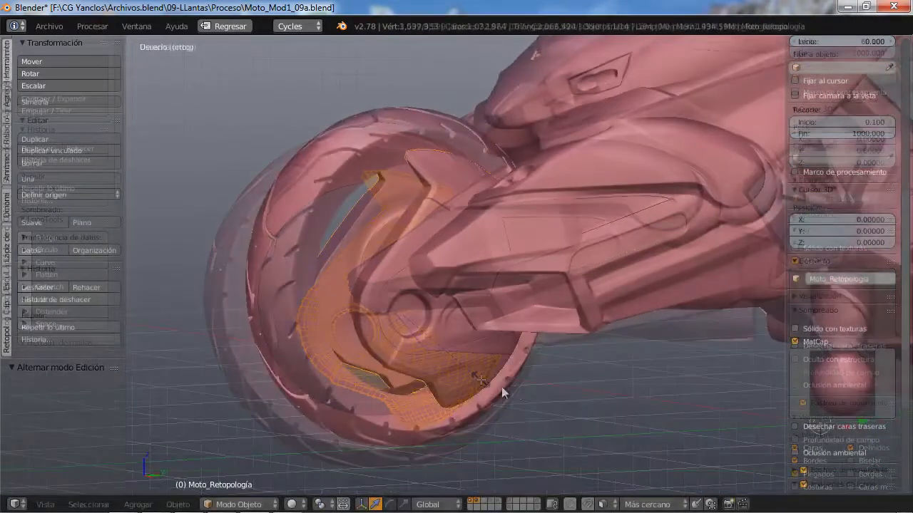
- Examine the resized front cover inside its tyre, and the whole motorcycle with both wheels
middle_drag(501, 386, 529, 362)
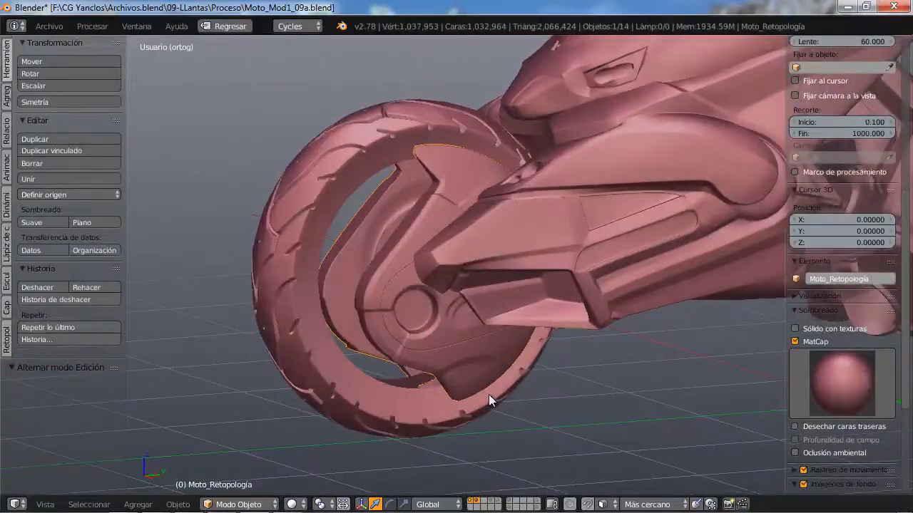
scroll(602, 348, down, 3)
scroll(525, 374, down, 2)
shift+middle_drag(348, 316, 70, 271)
scroll(526, 321, up, 3)
middle_drag(478, 402, 477, 265)
scroll(472, 418, up, 5)
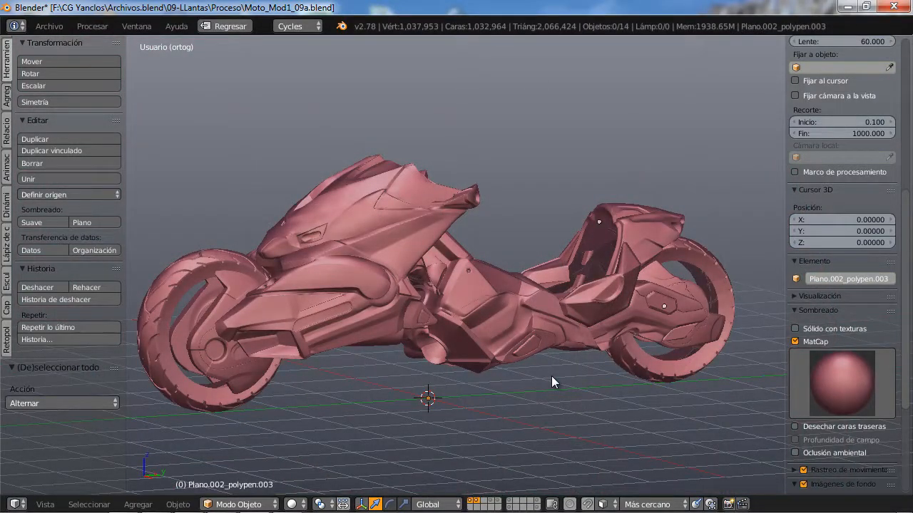
middle_drag(568, 386, 552, 398)
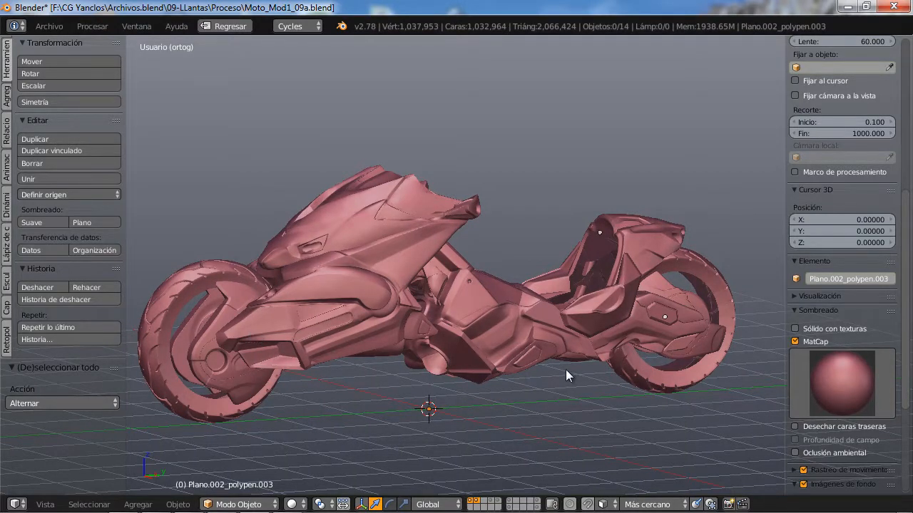
middle_drag(526, 375, 493, 374)
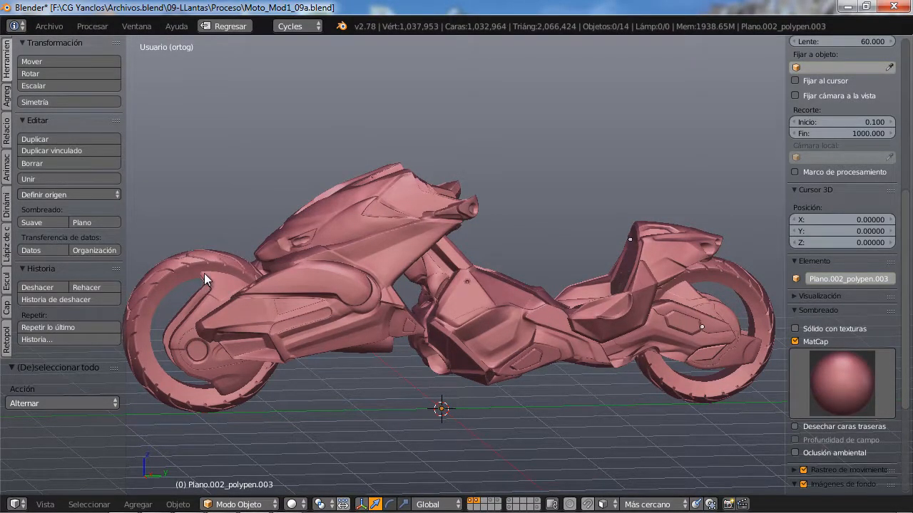
- Examine the gap between the front tyre and the fork cover up close, and the motorcycle's front half from the side
shift+middle_drag(204, 273, 353, 258)
scroll(350, 354, up, 3)
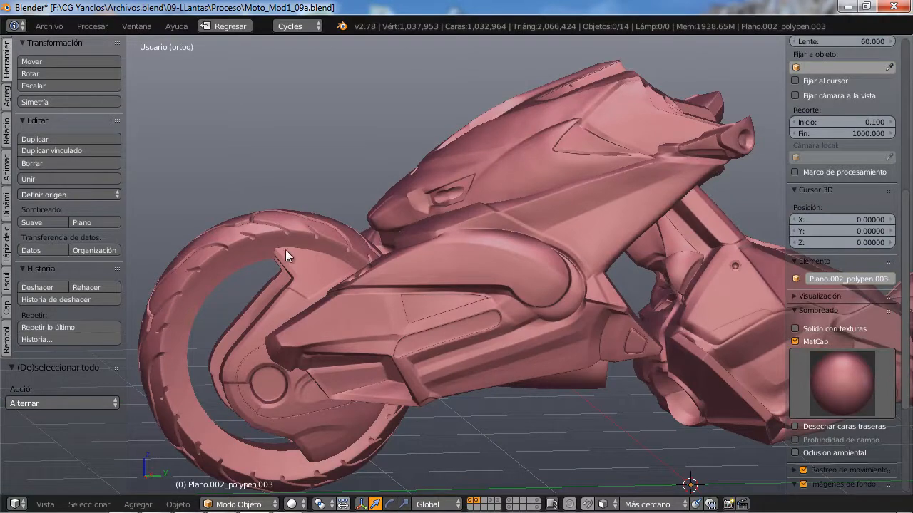
middle_drag(264, 355, 333, 368)
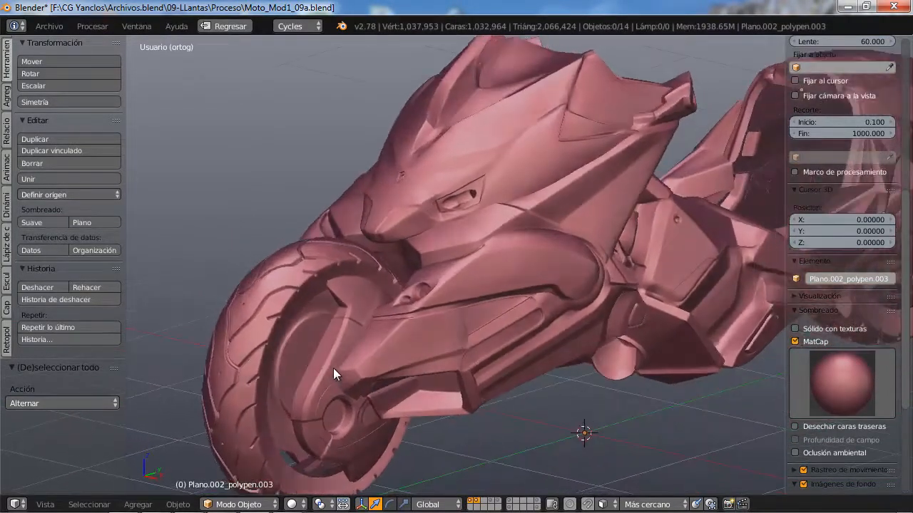
scroll(300, 320, up, 3)
shift+middle_drag(300, 319, 385, 296)
scroll(386, 296, up, 2)
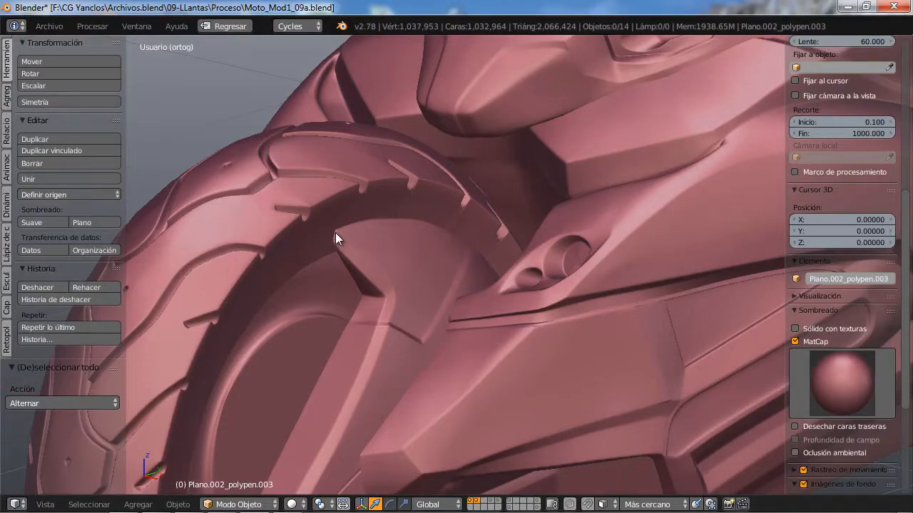
scroll(349, 242, down, 5)
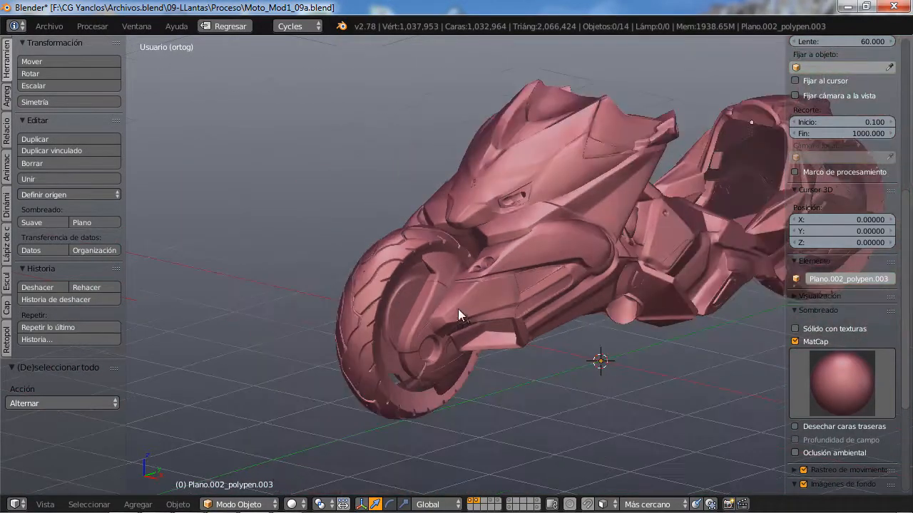
middle_drag(458, 308, 438, 362)
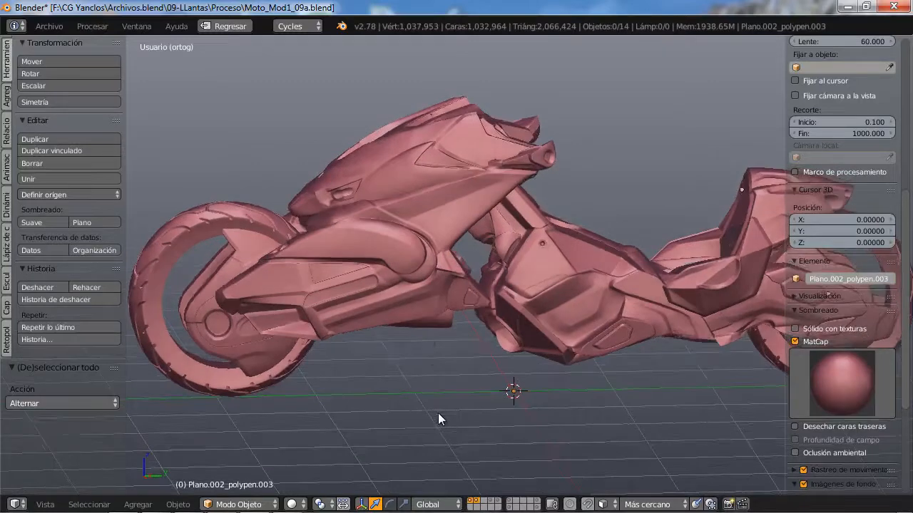
- Switch to an empty layer in the front view and place the 3D cursor near the world origin
click(487, 502)
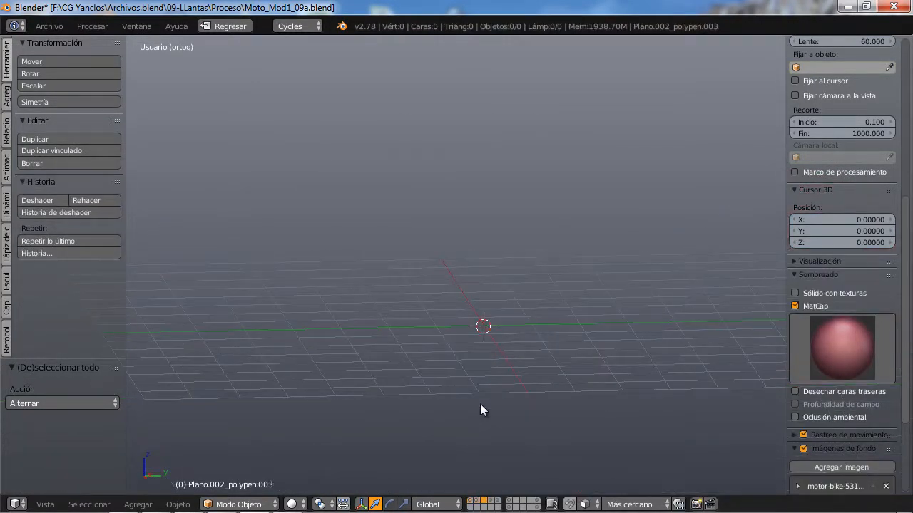
key(KP_1)
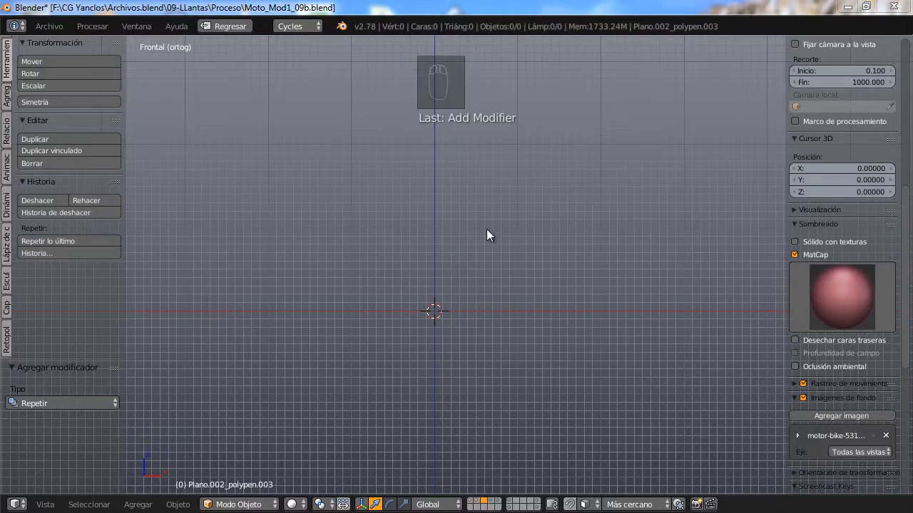
click(433, 311)
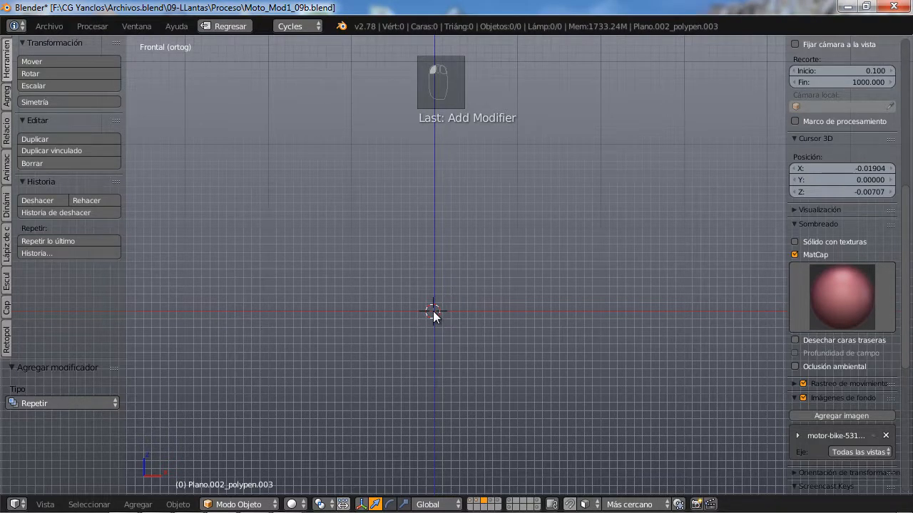
- Remove the Repetir modifier from Plano.002_polypen.003, and return to the maximised 3D view
key(ctrl+Down)
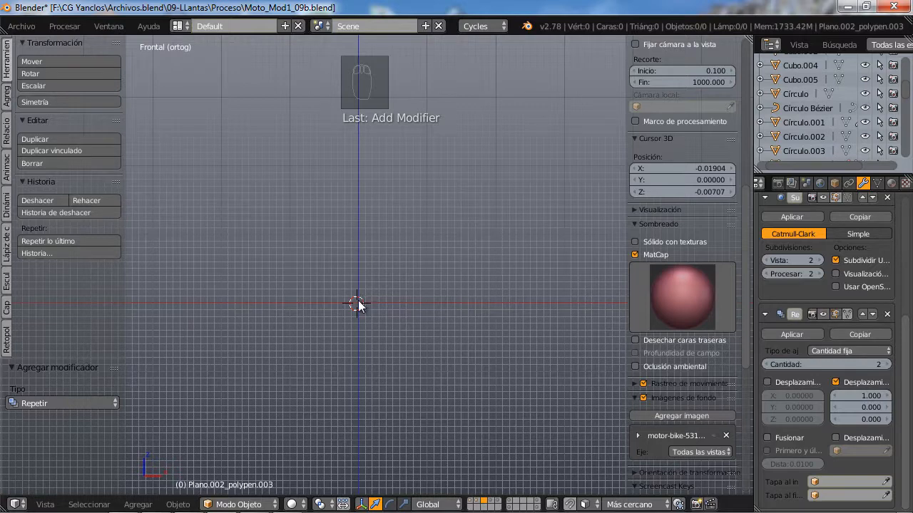
click(888, 315)
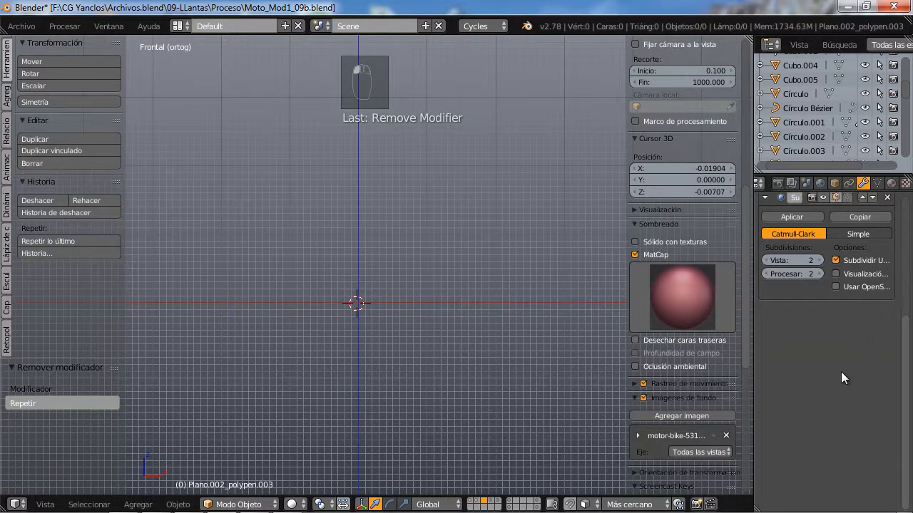
scroll(841, 375, up, 5)
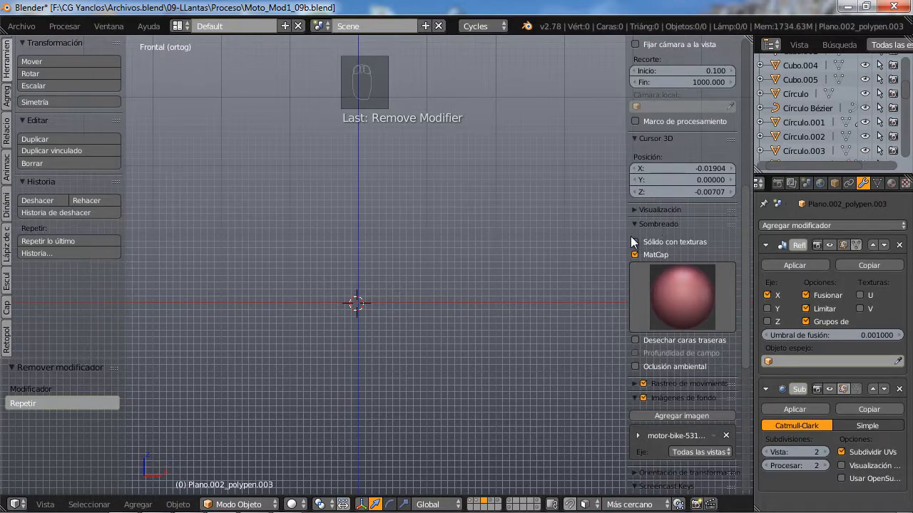
key(ctrl+Down)
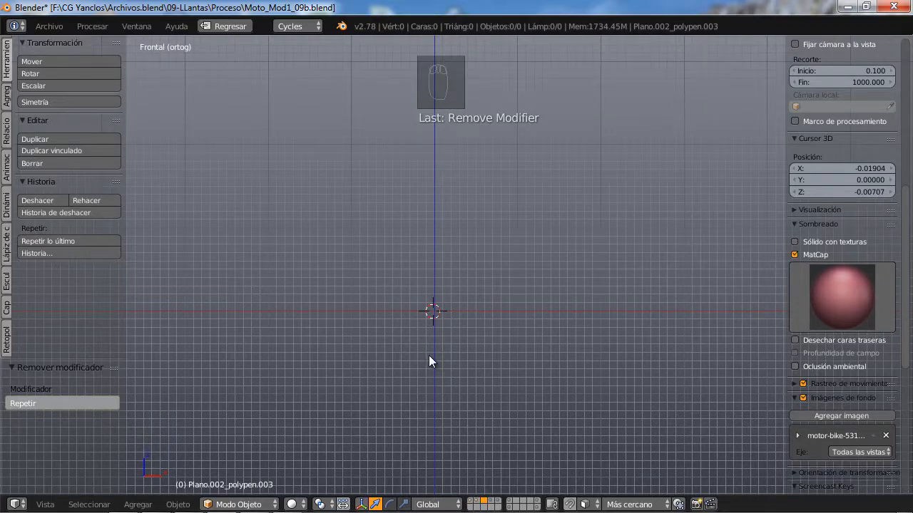
- Add a cube at the 3D cursor, scale it to 0.320, and move it about 0.95 upward along Z
key(shift+a)
mouse_move(414, 291)
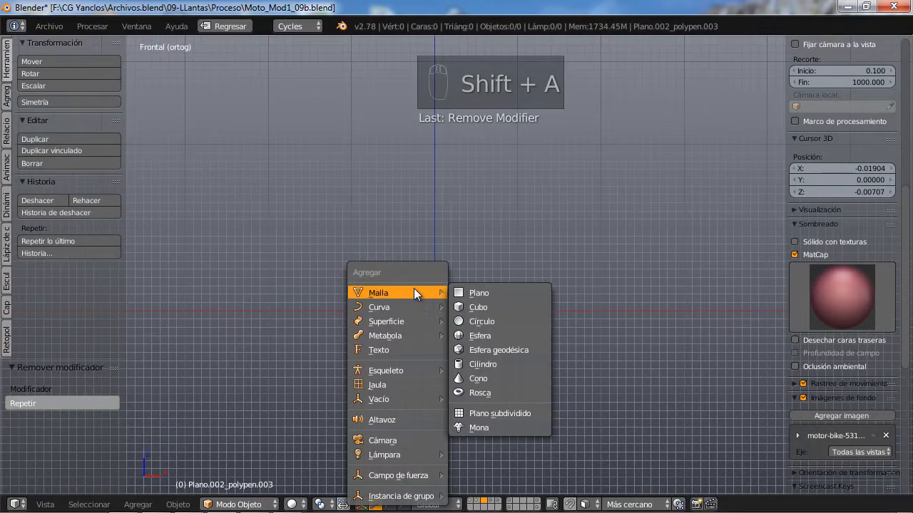
click(484, 307)
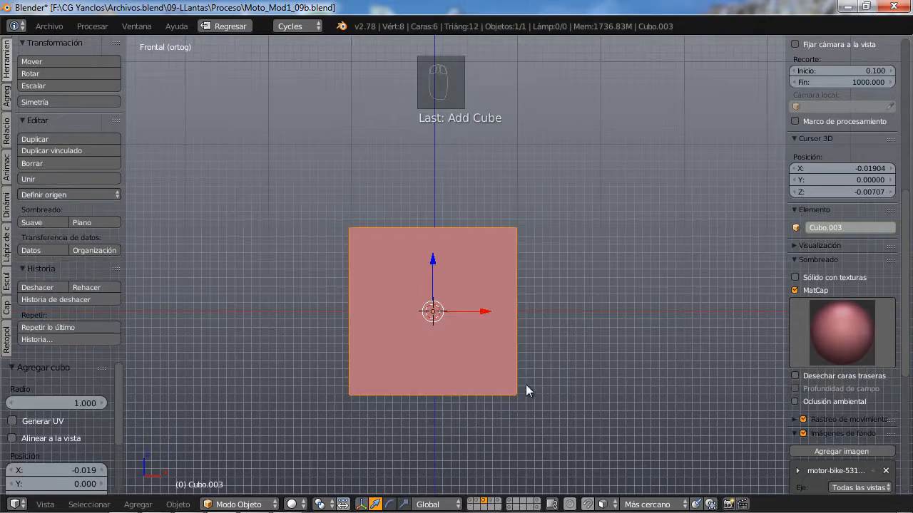
key(s)
click(442, 377)
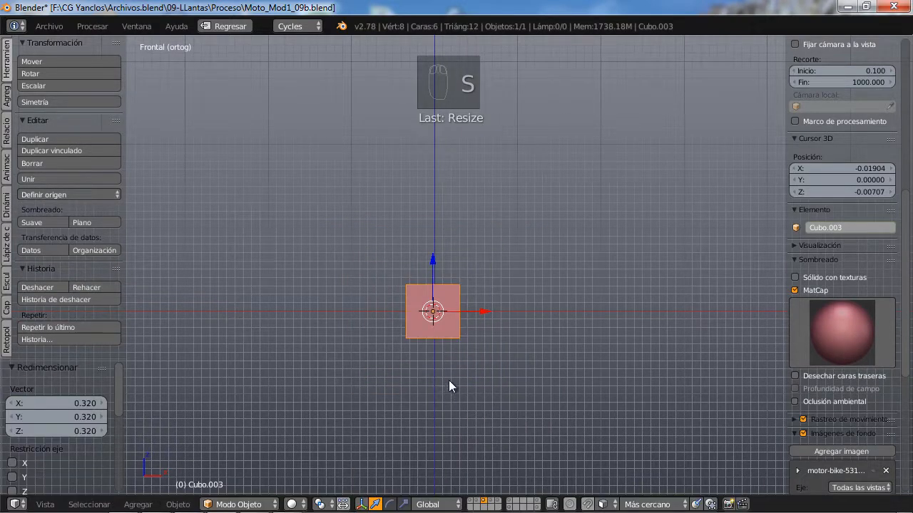
key(g)
click(447, 301)
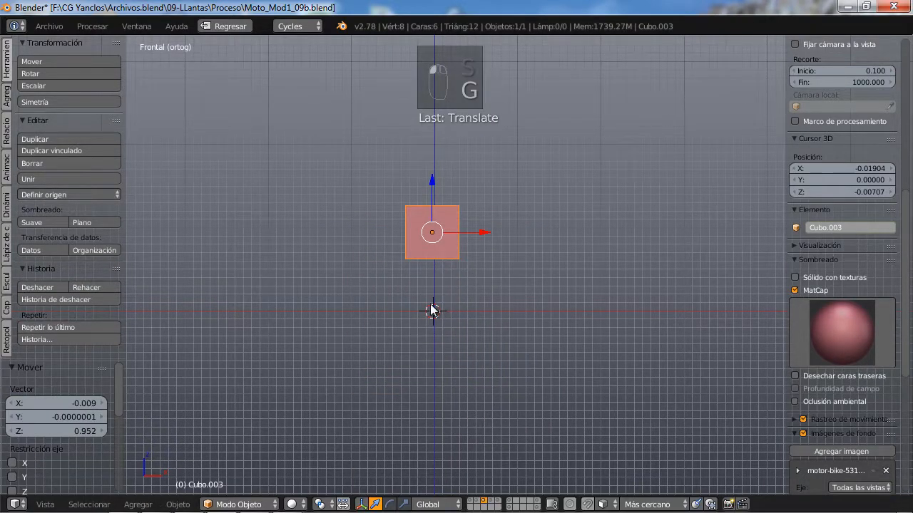
- Spin the cube's mesh around the 3D cursor in 5 intervals over 360°, with Duplicado enabled
key(Tab)
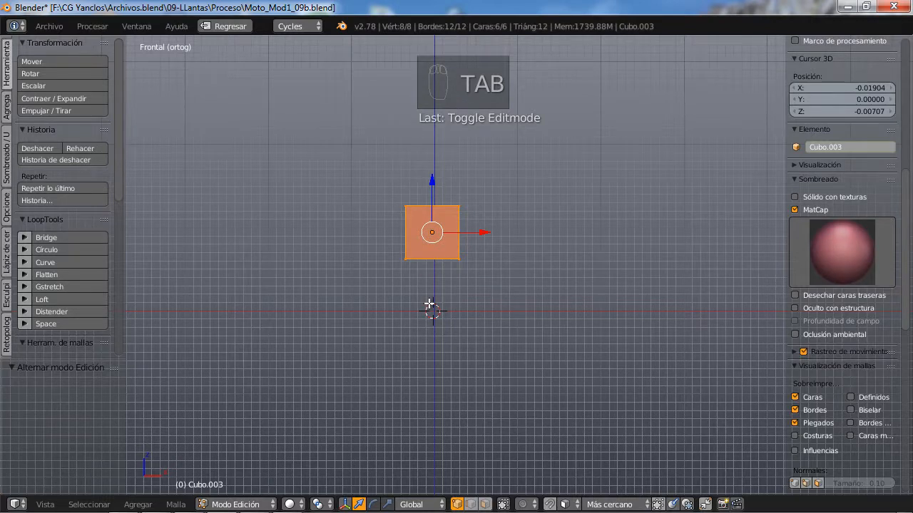
key(alt+r)
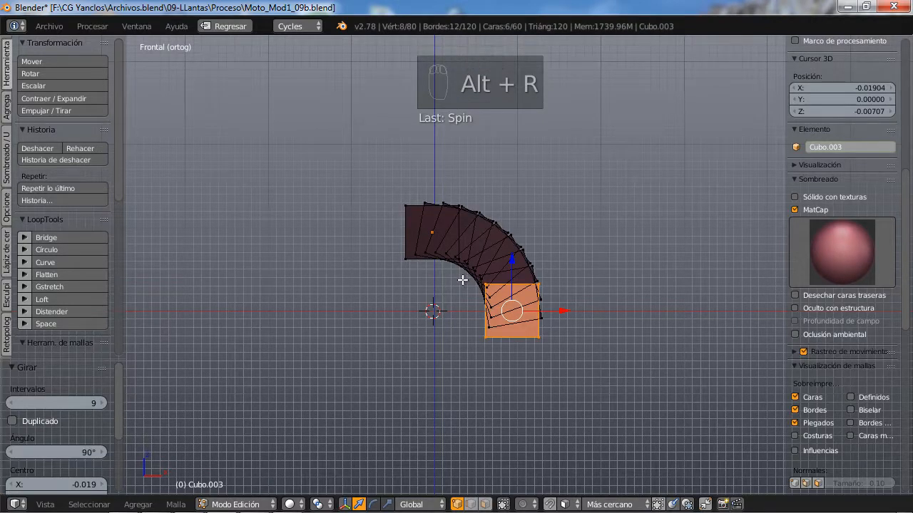
click(61, 400)
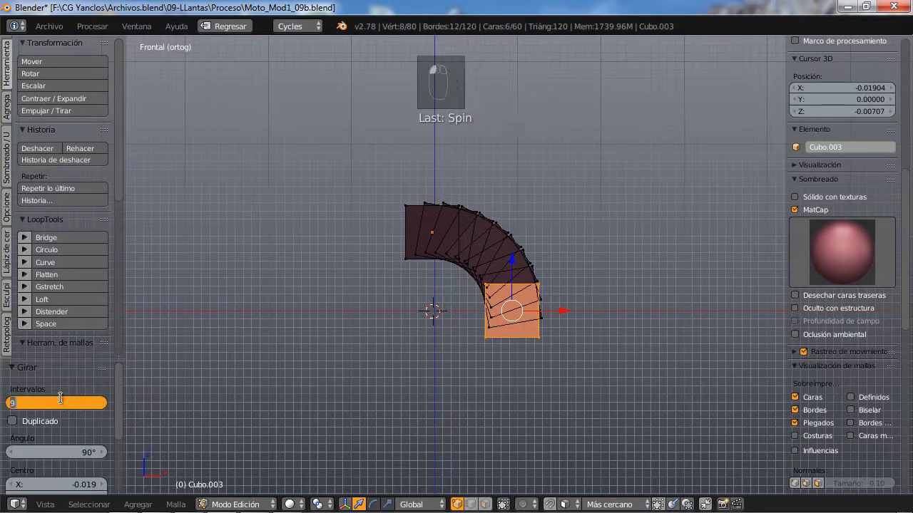
text(5)
key(Return)
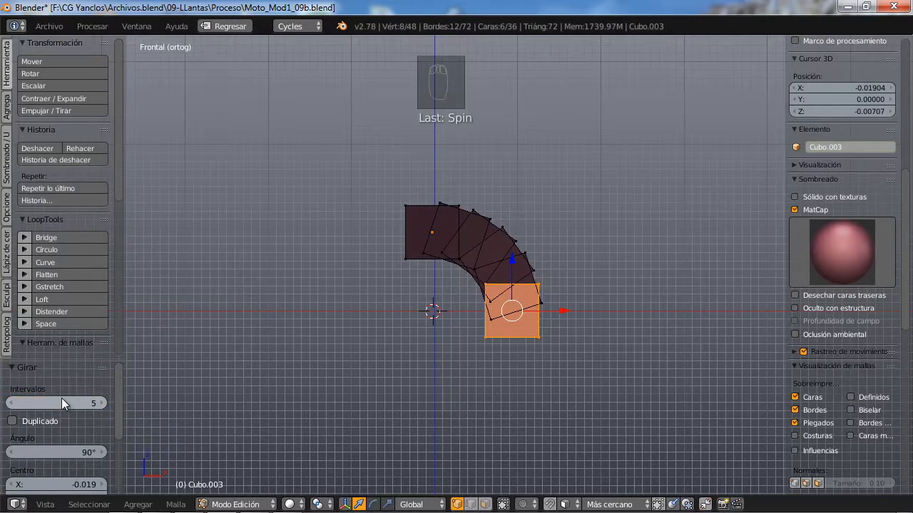
click(12, 421)
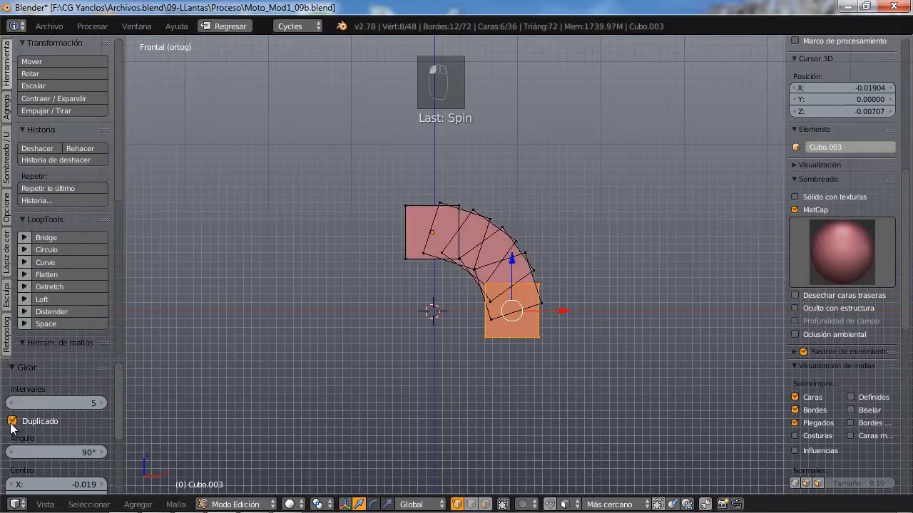
click(43, 452)
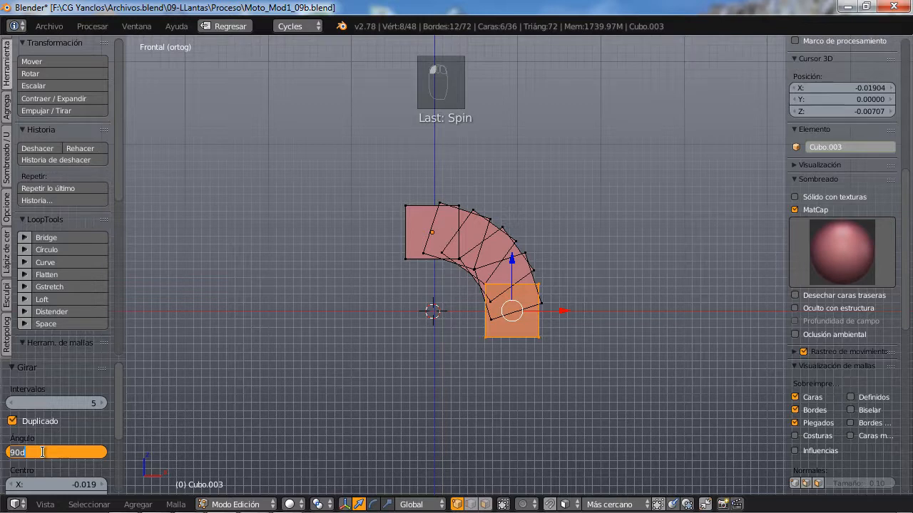
text(360)
key(Return)
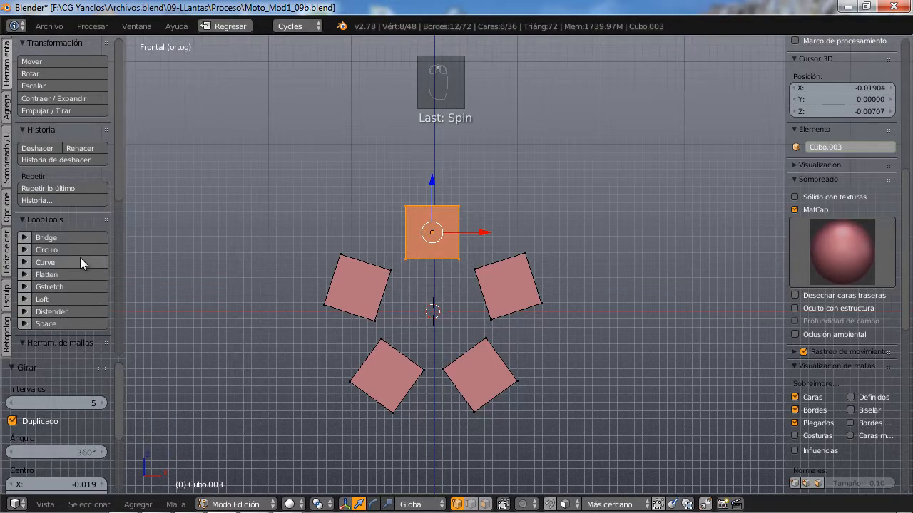
scroll(67, 202, down, 8)
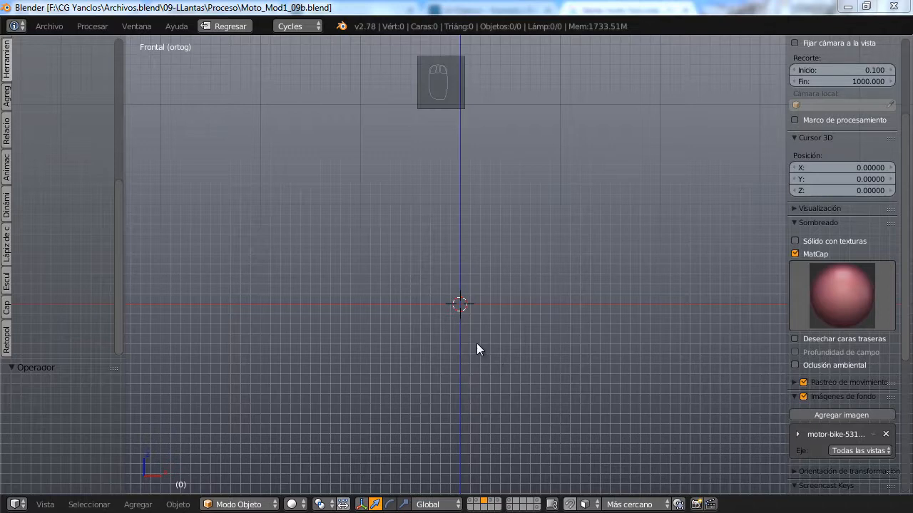
- Reset the 3D cursor to the world origin and add a mesh circle with 36 vertices there
click(457, 304)
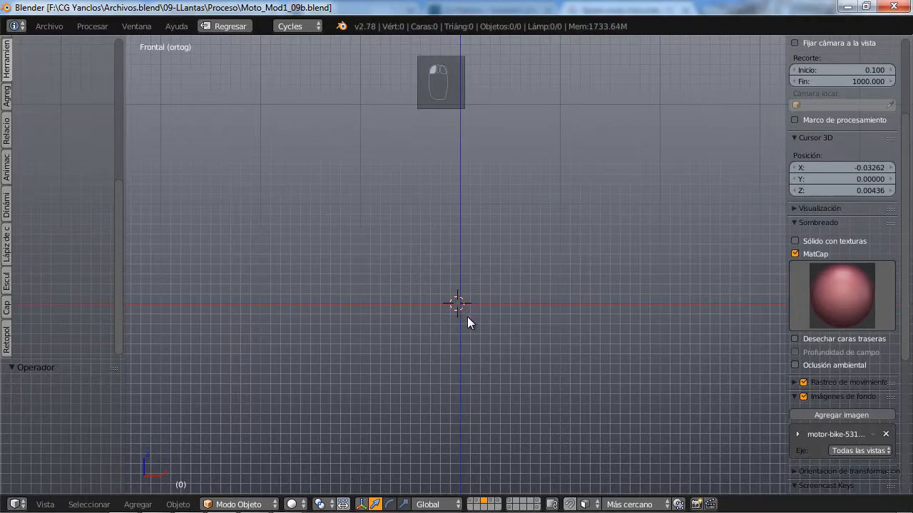
key(shift+c)
key(shift+a)
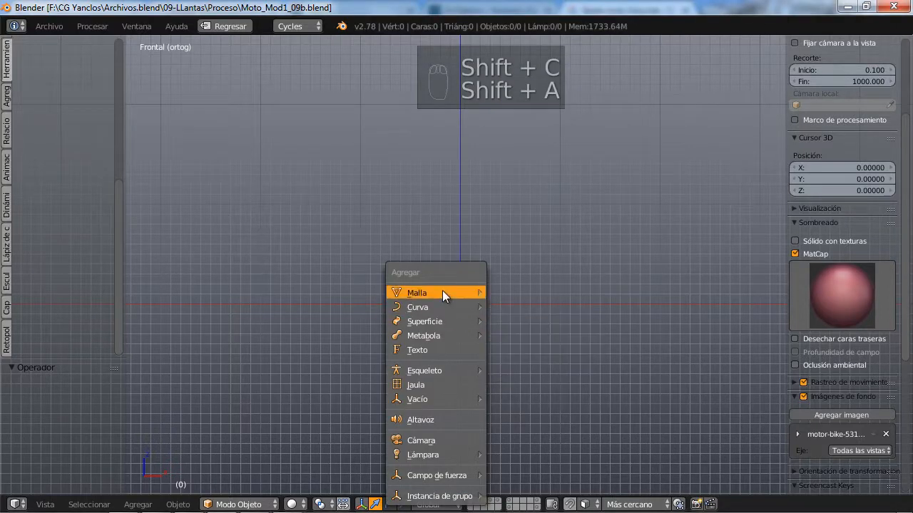
mouse_move(483, 292)
click(528, 316)
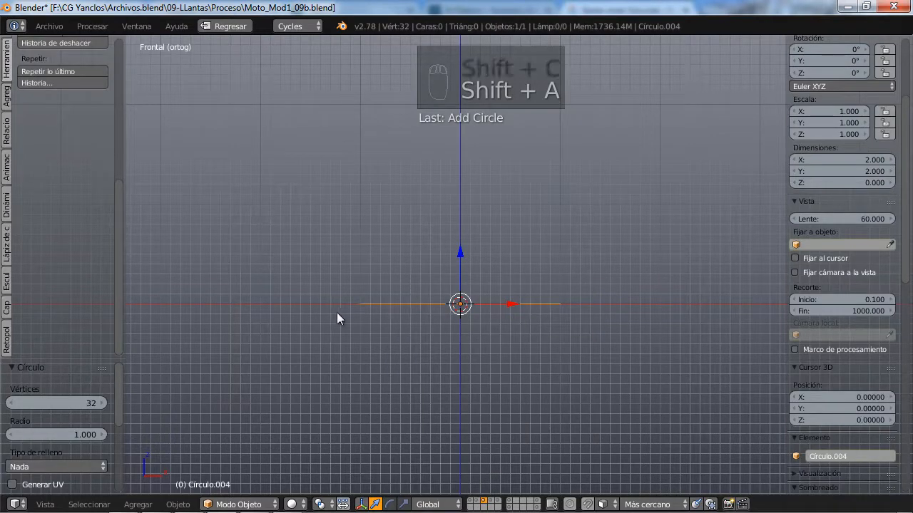
click(78, 400)
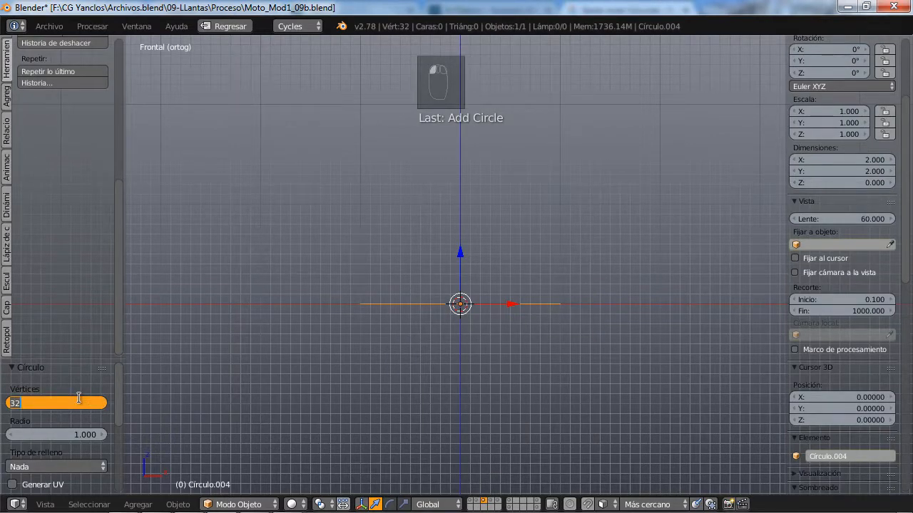
text(36)
key(Return)
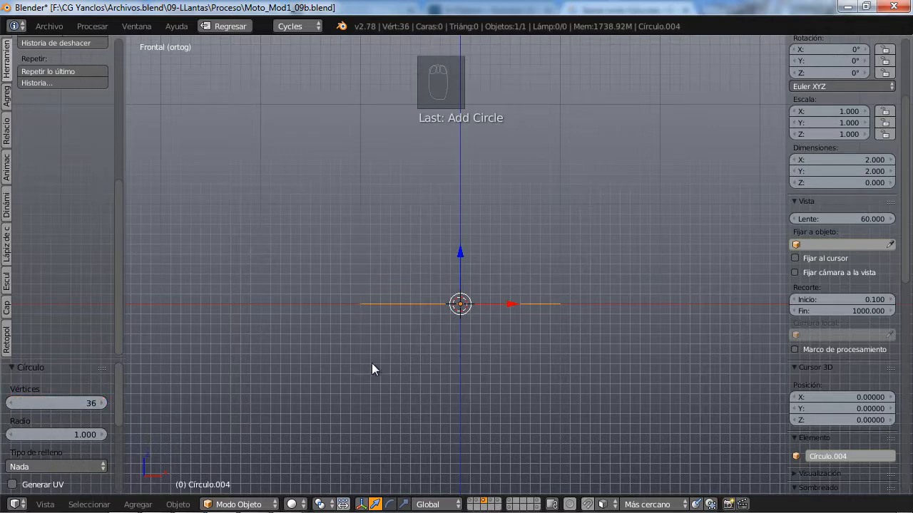
- Rotate the 36-vertex circle 90° about X and enter Edit Mode on it
text(rx)
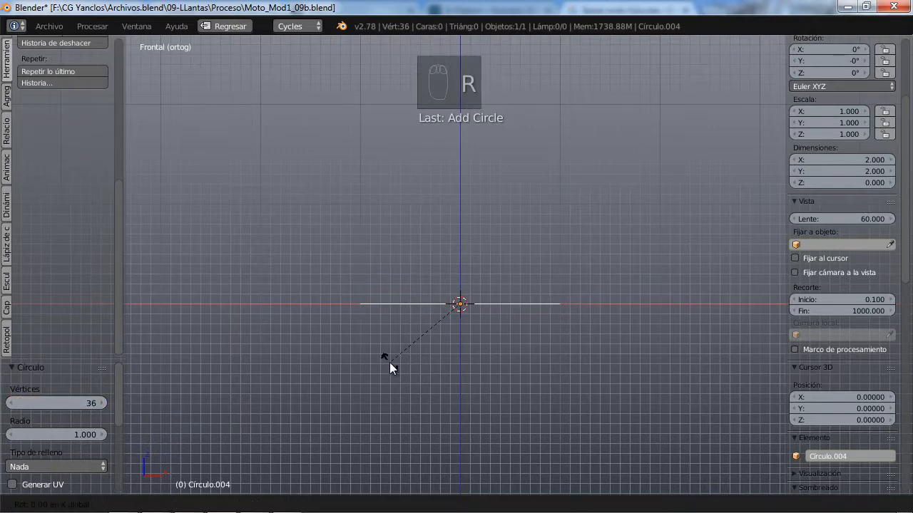
text(90)
click(390, 363)
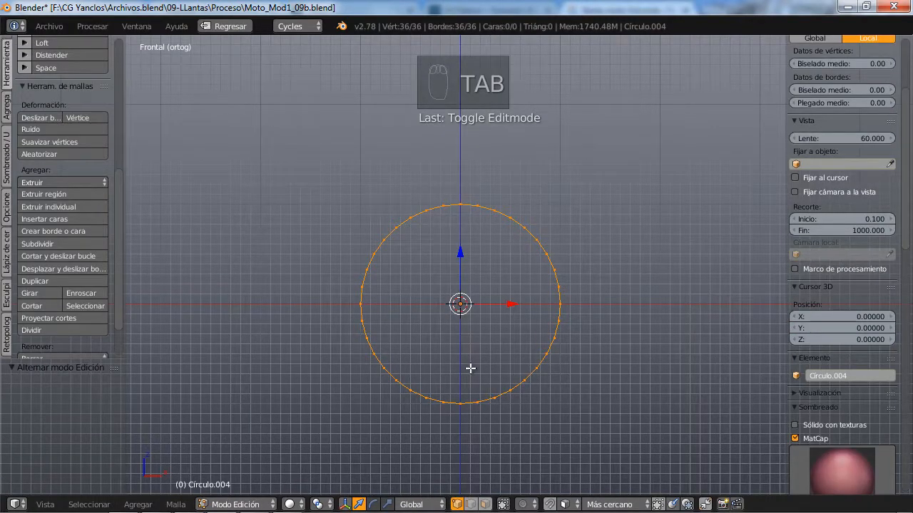
- Add a second circle with 6 vertices to the same mesh and rotate it 90° about X
key(shift+a)
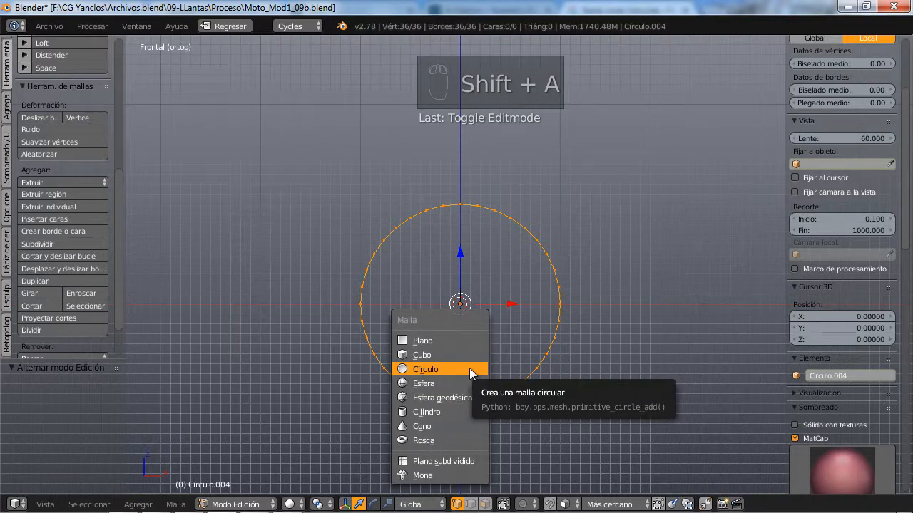
click(470, 368)
click(67, 404)
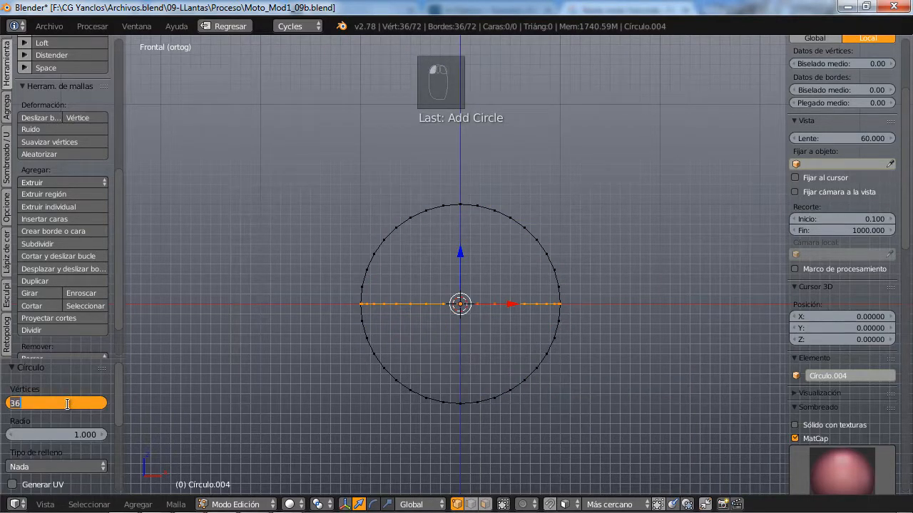
text(6)
key(Return)
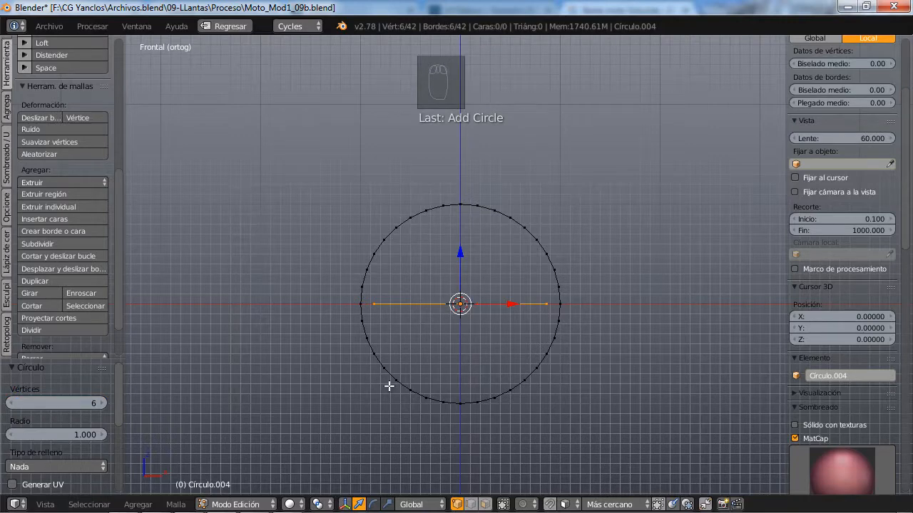
key(r)
key(x)
key(9)
key(0)
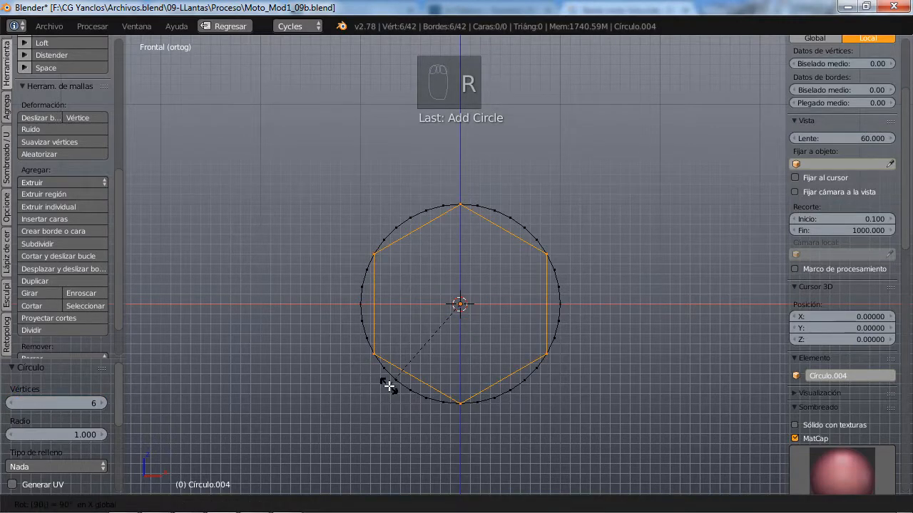
key(Return)
- Set the snapping element to Cuadrícula (grid) and scale the six-sided circle to 0.3 in incremental steps
key(s)
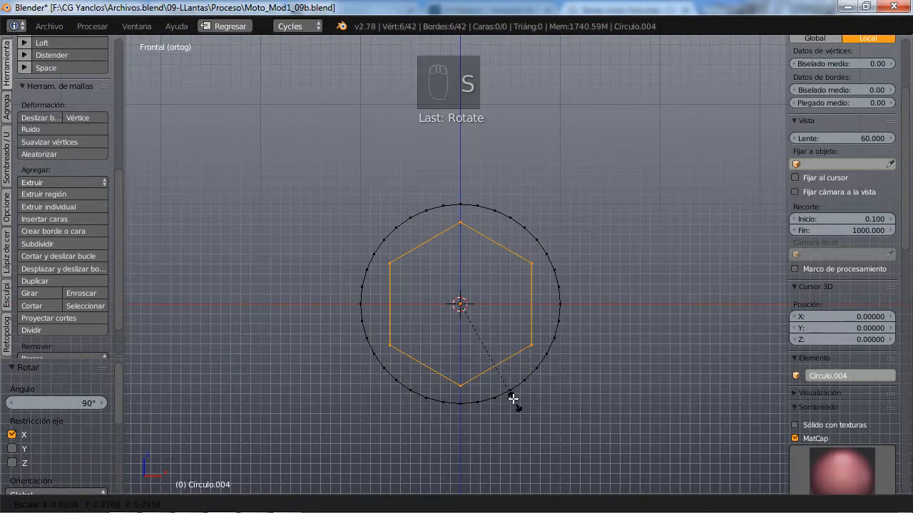
right_click(516, 403)
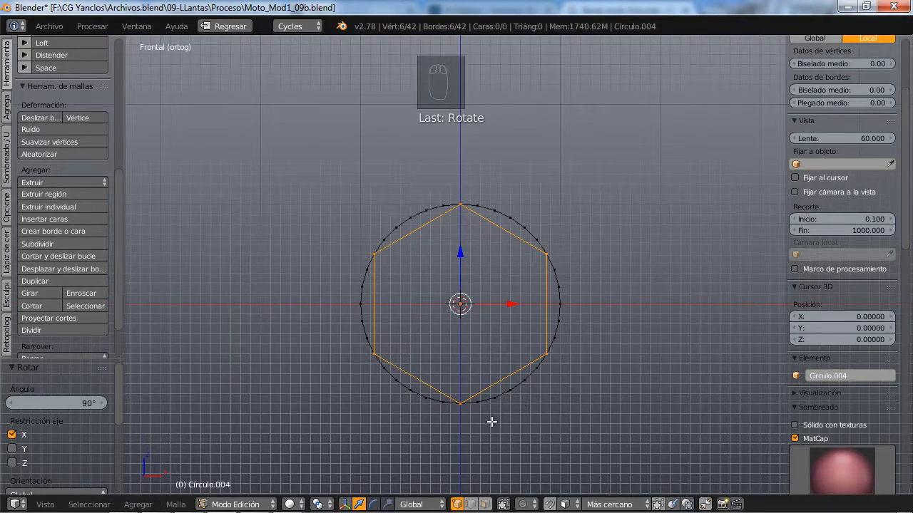
click(566, 504)
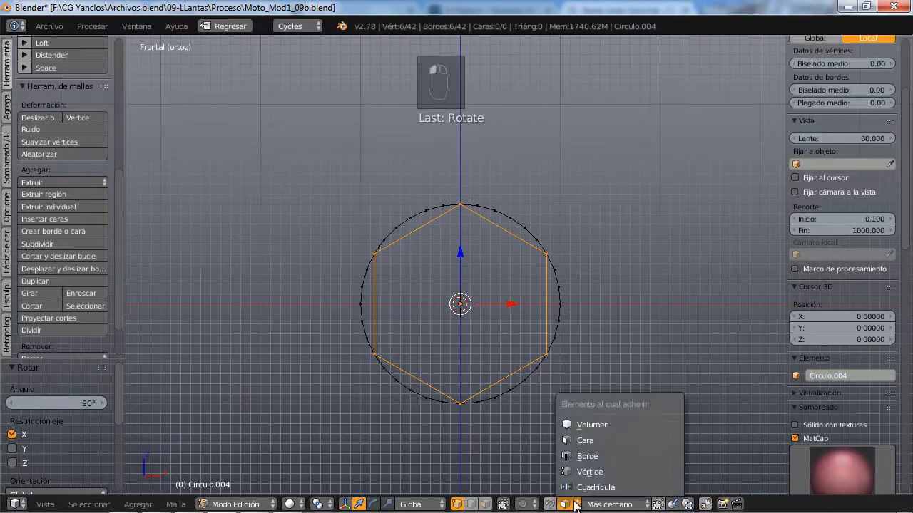
click(587, 488)
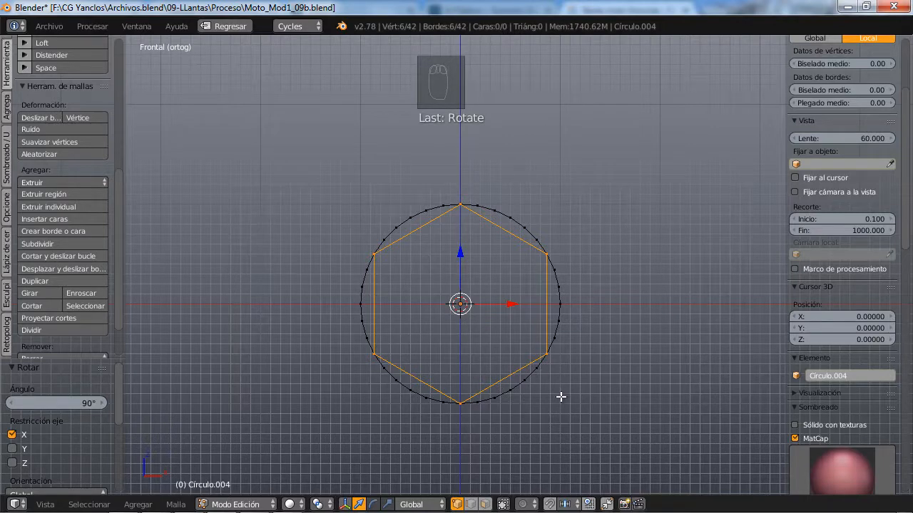
key(s)
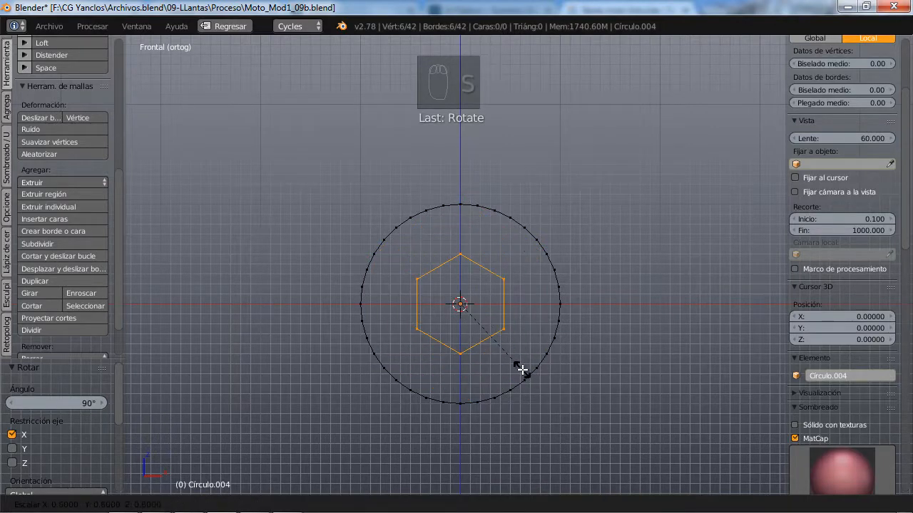
click(492, 341)
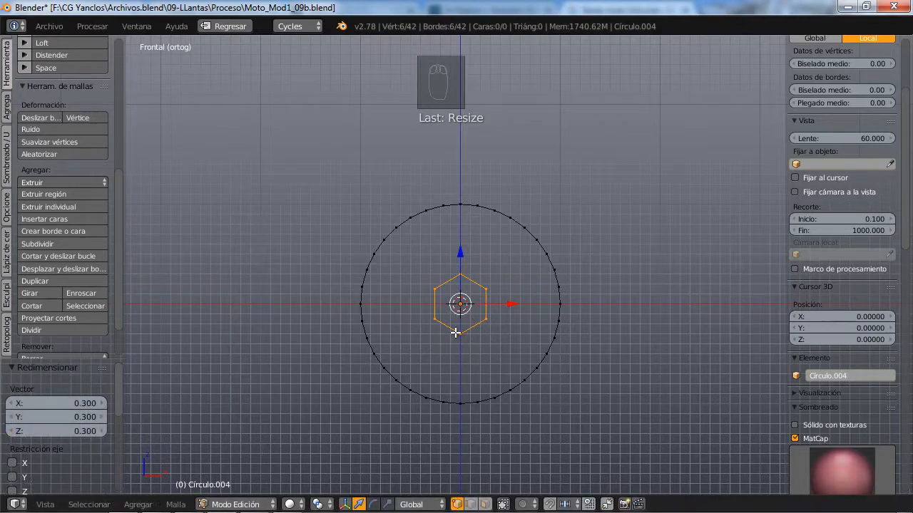
- Fill two adjacent faces joining the hexagon's lower edges to the bottom of the outer circle
right_click(435, 320)
shift+right_click(445, 394)
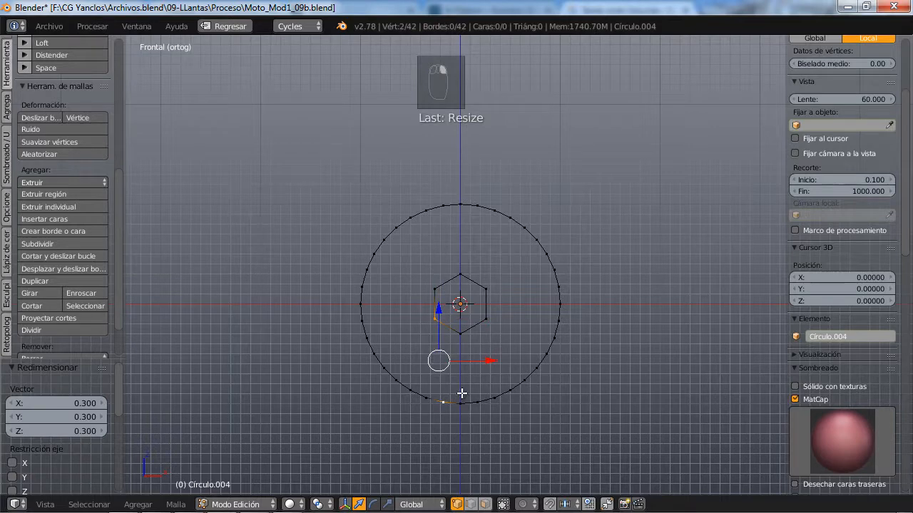
key(f)
key(f)
key(f)
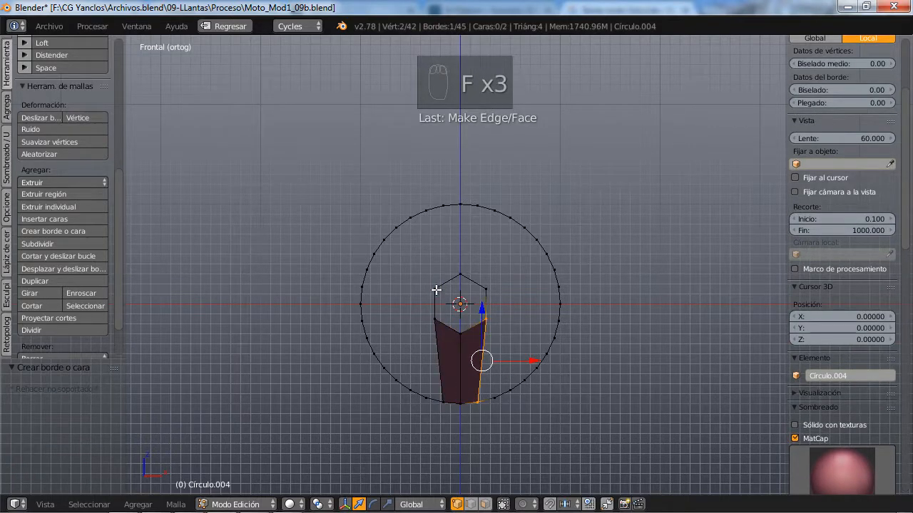
- Fill the inside of the hexagon with two faces, starting from its left edge
right_click(460, 275)
right_click(435, 289)
shift+right_click(435, 319)
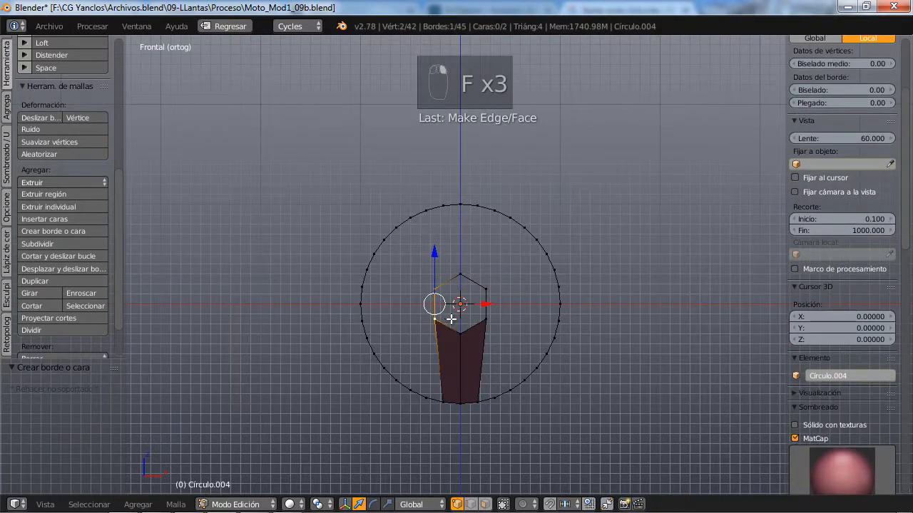
key(f)
key(f)
key(f)
- Select the entire mesh and rotate it 180° in the front view so the spoke points upward
key(a)
key(a)
key(a)
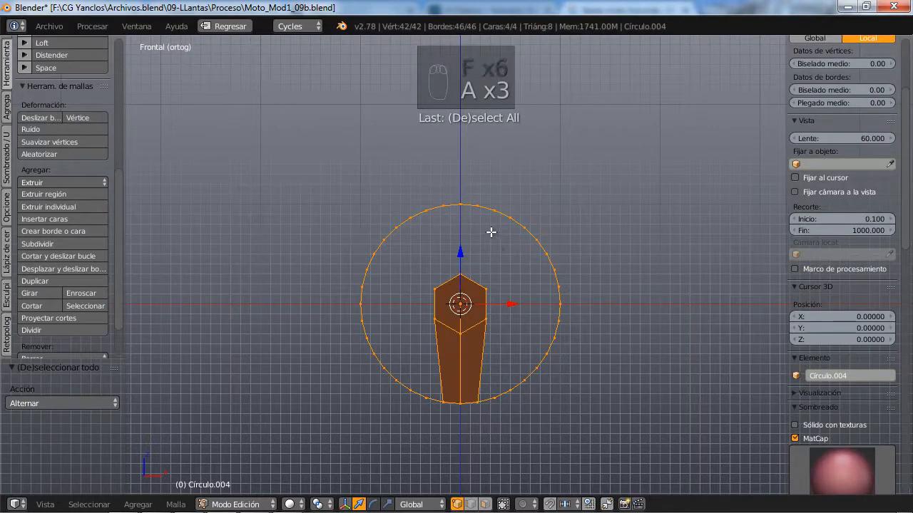
key(r)
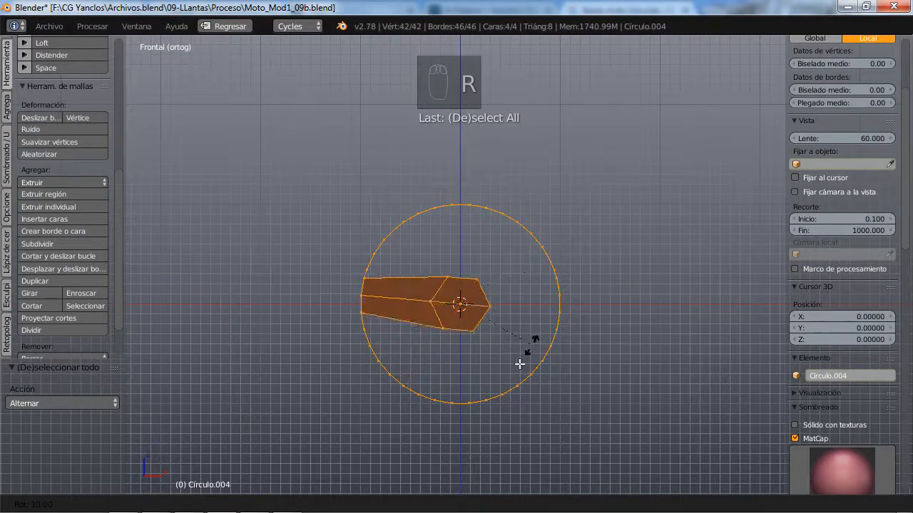
click(430, 372)
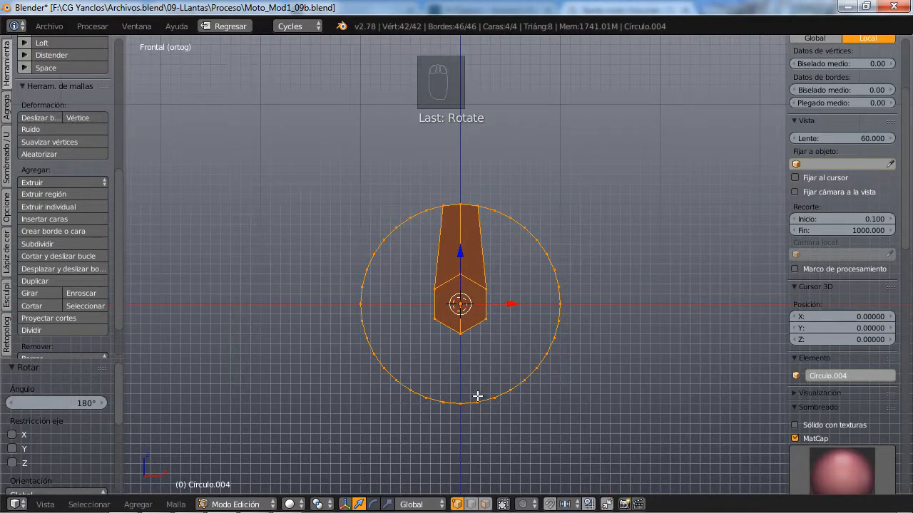
- Delete one vertex on each side of the outer circle, slightly above its centre, to separate the upper arc
scroll(476, 396, up, 1)
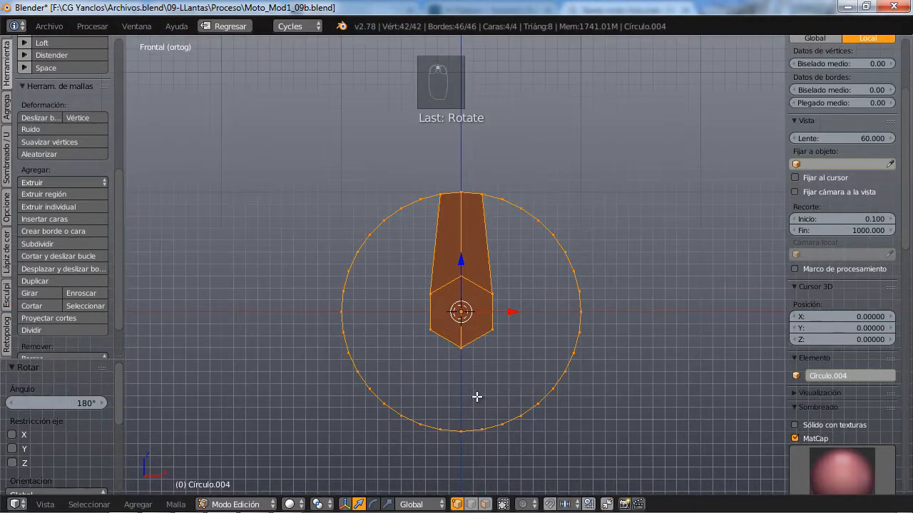
right_click(350, 272)
ctrl+right_click(573, 271)
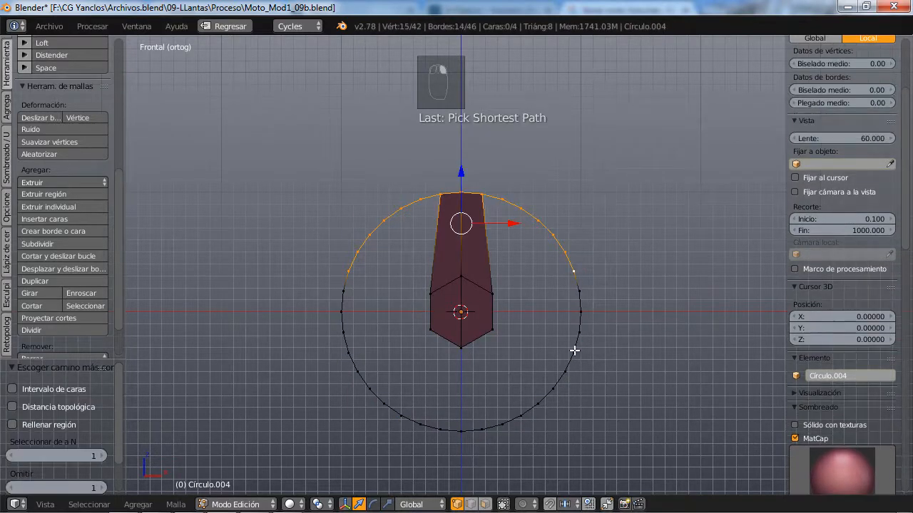
right_click(573, 272)
shift+right_click(345, 277)
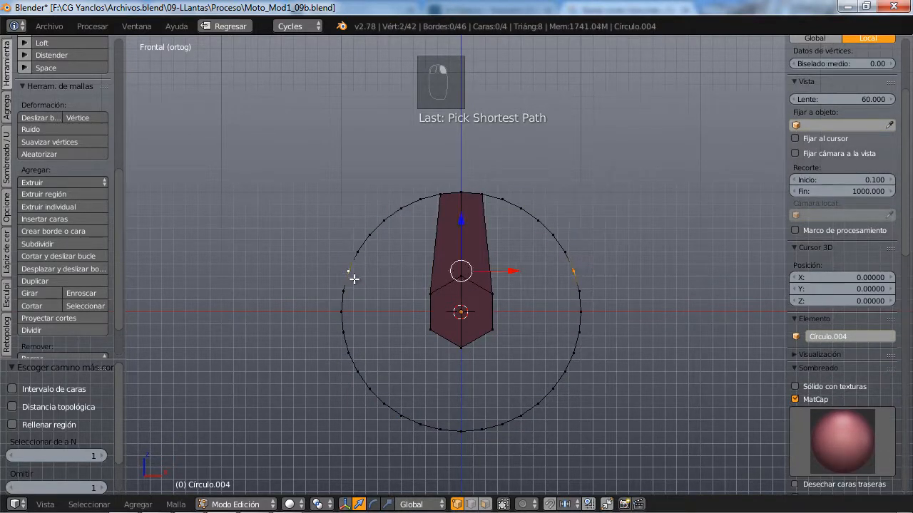
key(x)
click(414, 316)
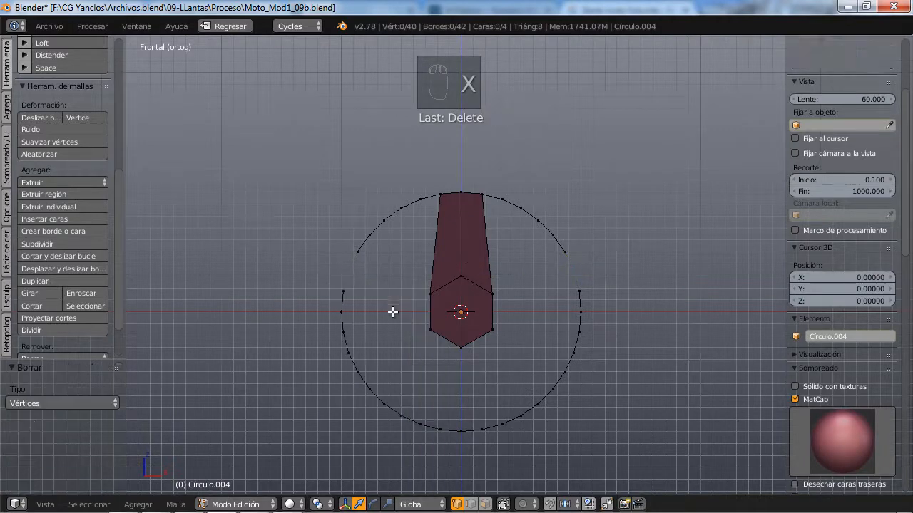
- Delete all vertices of the detached lower arc and leave the remaining mesh deselected
right_click(345, 332)
key(l)
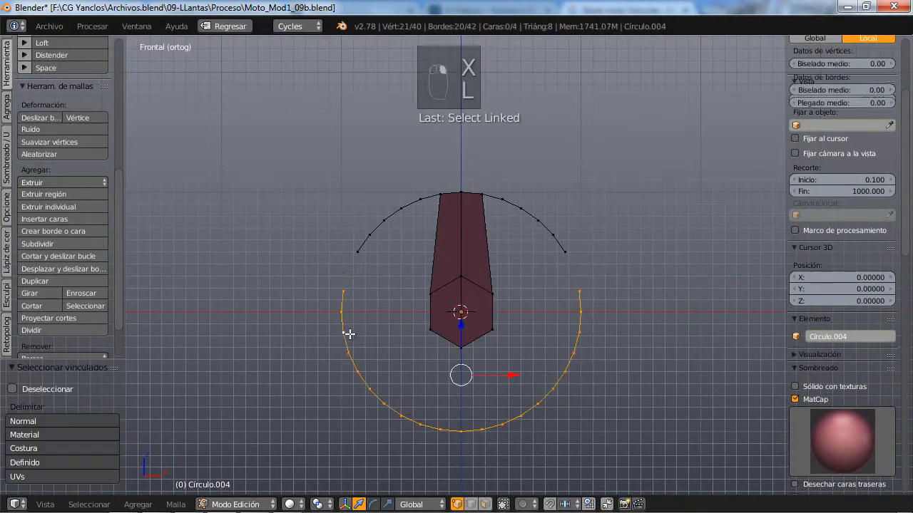
key(x)
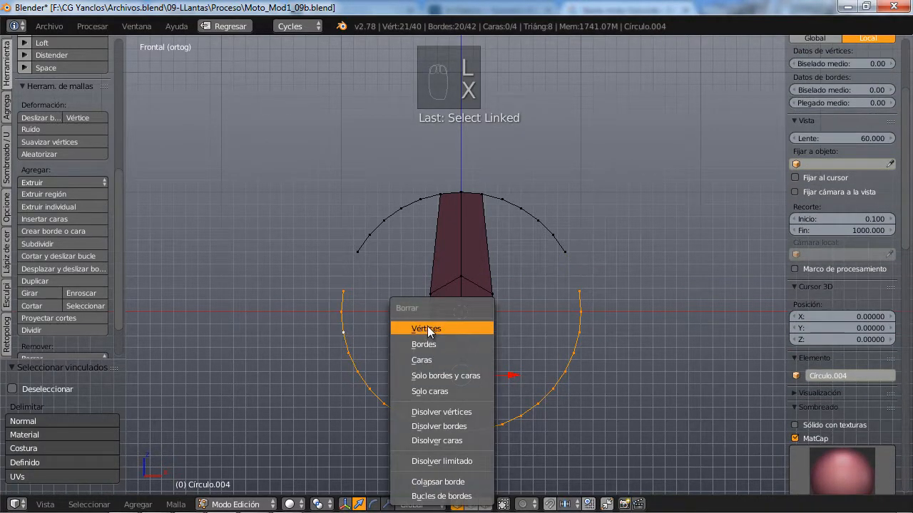
click(427, 328)
key(a)
key(a)
key(a)
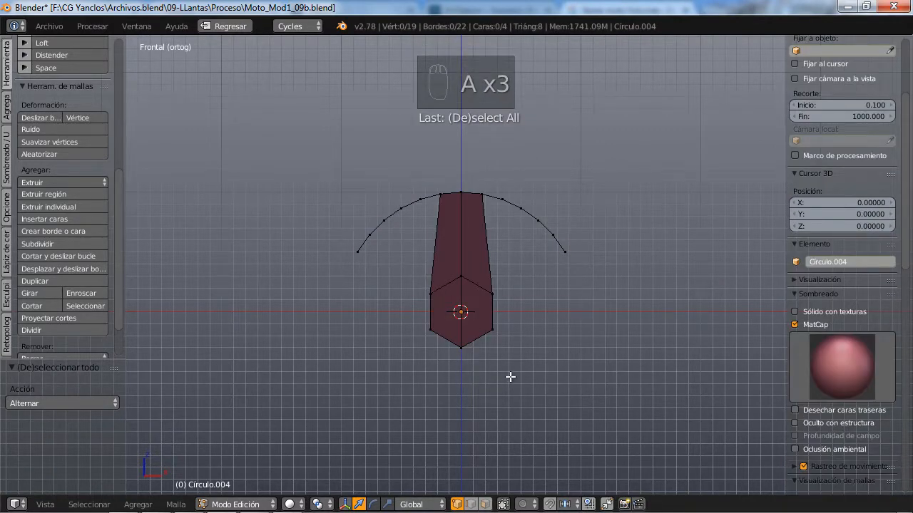
- Switch to face selection and rotate the two hexagon faces by -30°
key(ctrl+Tab)
click(437, 402)
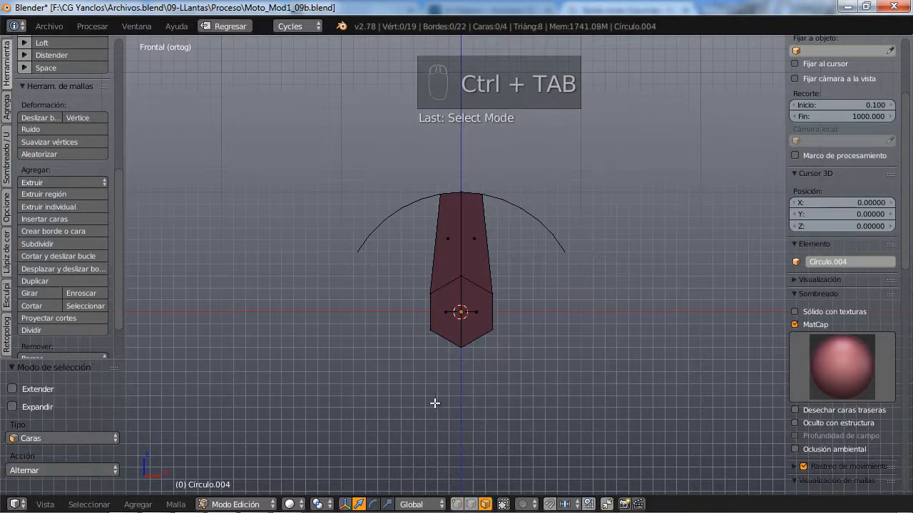
right_click(474, 314)
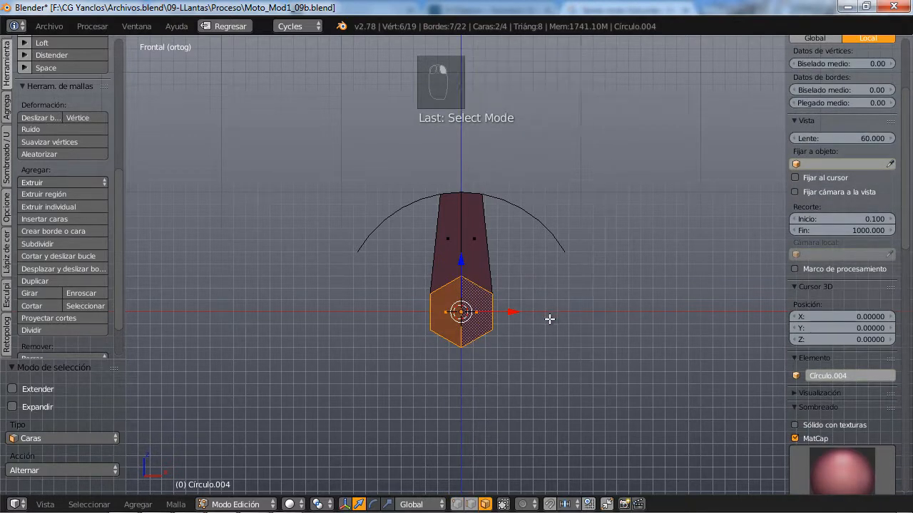
key(r)
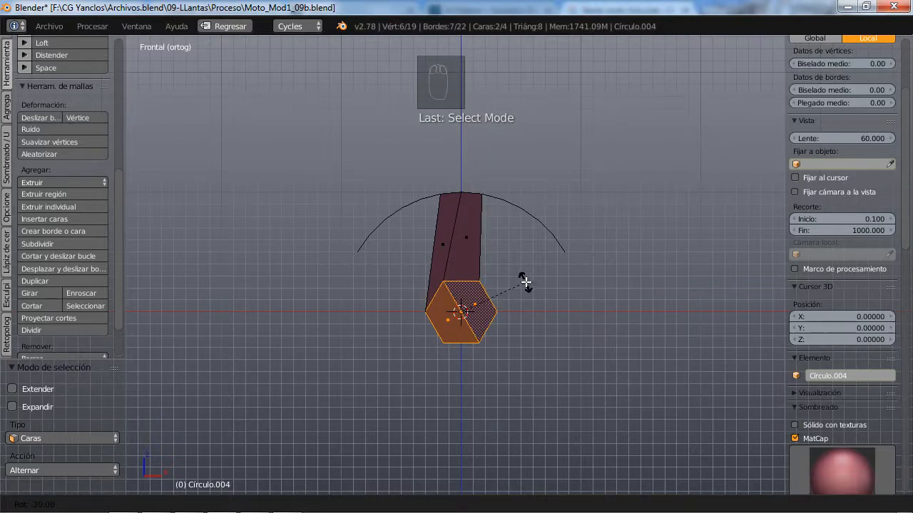
click(526, 283)
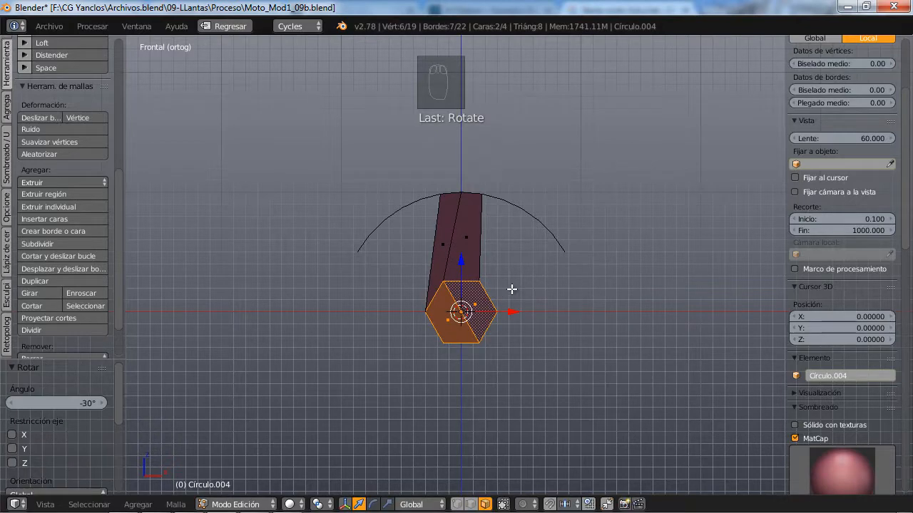
- Switch to vertex selection and slide the spoke's upper-left vertex inward along the arc by a factor of about 0.44
key(ctrl+Tab)
click(477, 261)
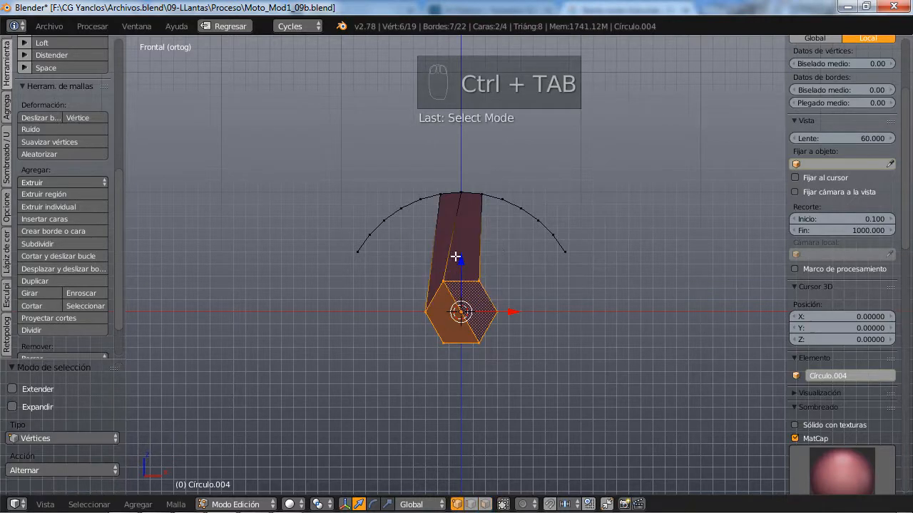
right_click(442, 193)
key(g)
key(g)
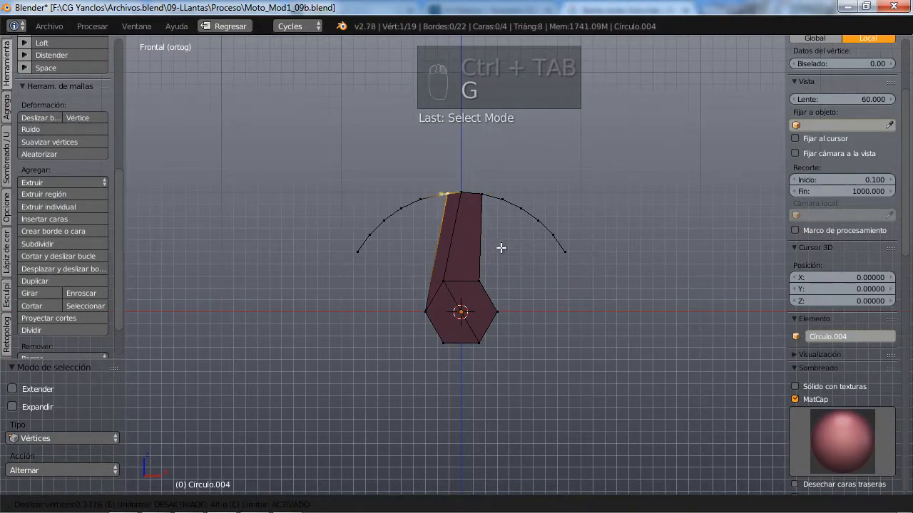
click(503, 248)
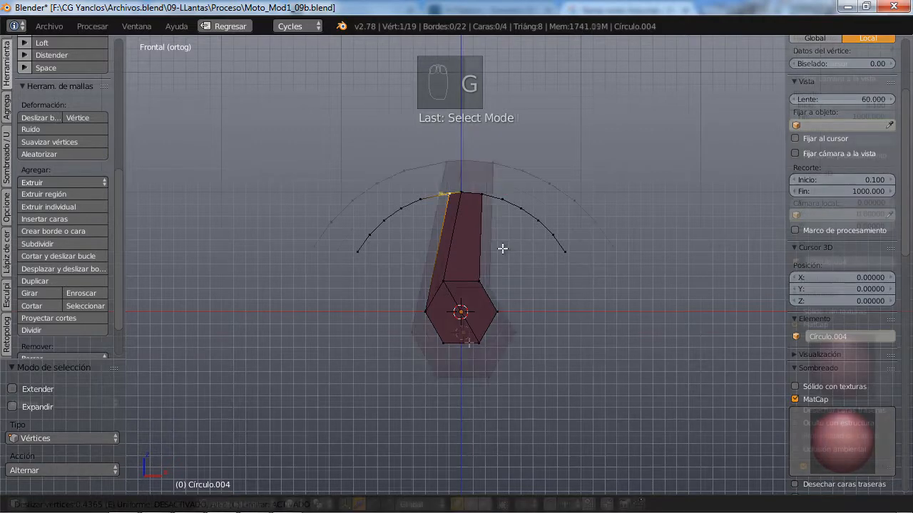
- Add three loop cuts across the two long spoke faces
key(a)
scroll(499, 250, up, 2)
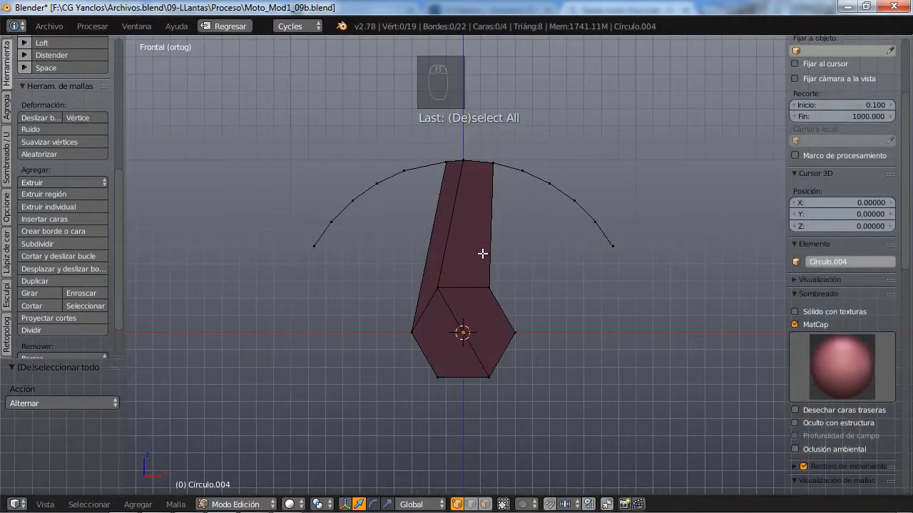
key(ctrl+r)
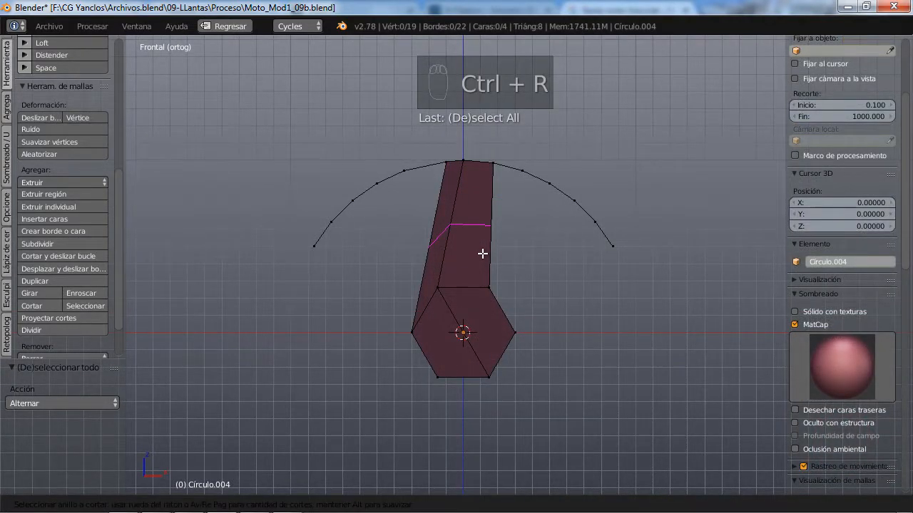
scroll(483, 254, up, 3)
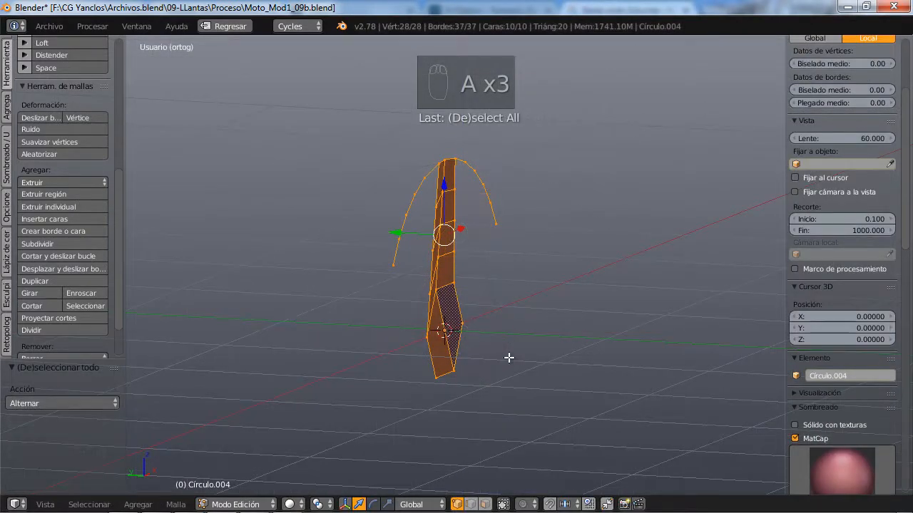
- Move the whole mesh about -0.362 along the global Y axis
key(g)
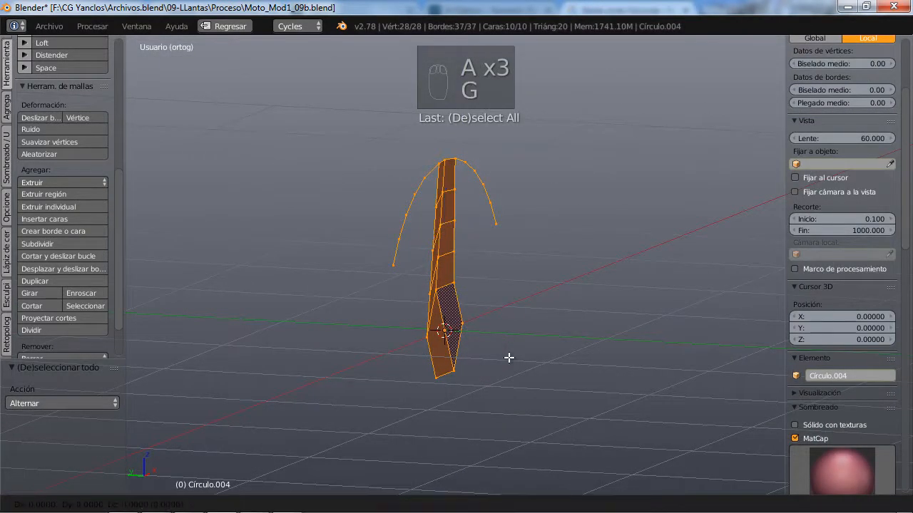
key(y)
click(536, 361)
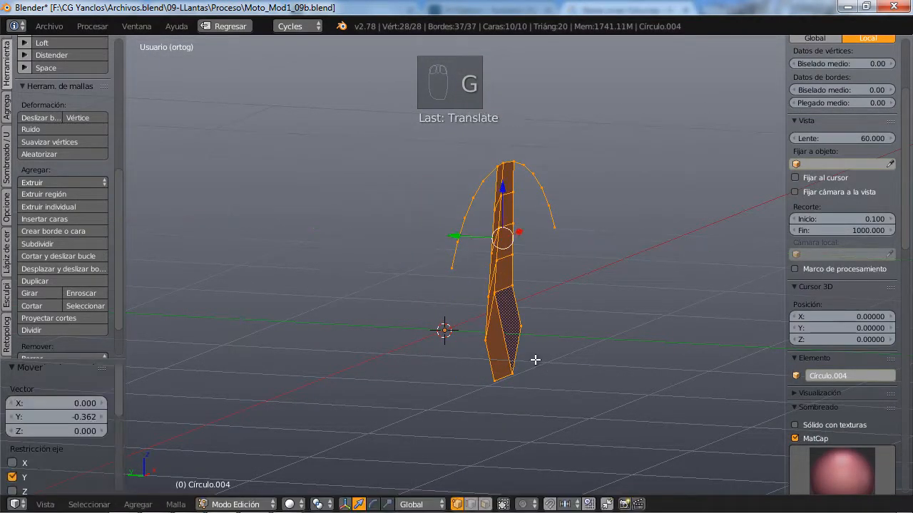
- Add a Mirror (Reflexión) modifier to the circle object with only the Z axis enabled, and return to Edit Mode
key(Tab)
key(ctrl+Down)
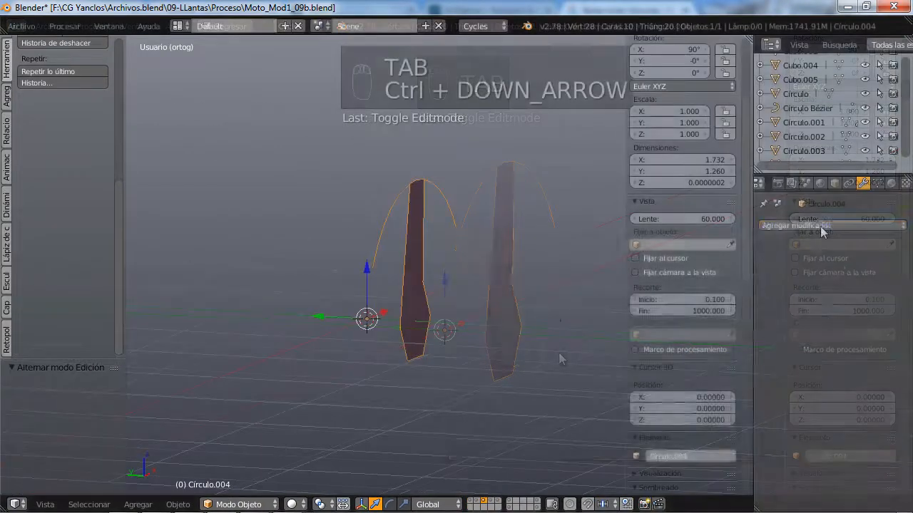
click(820, 225)
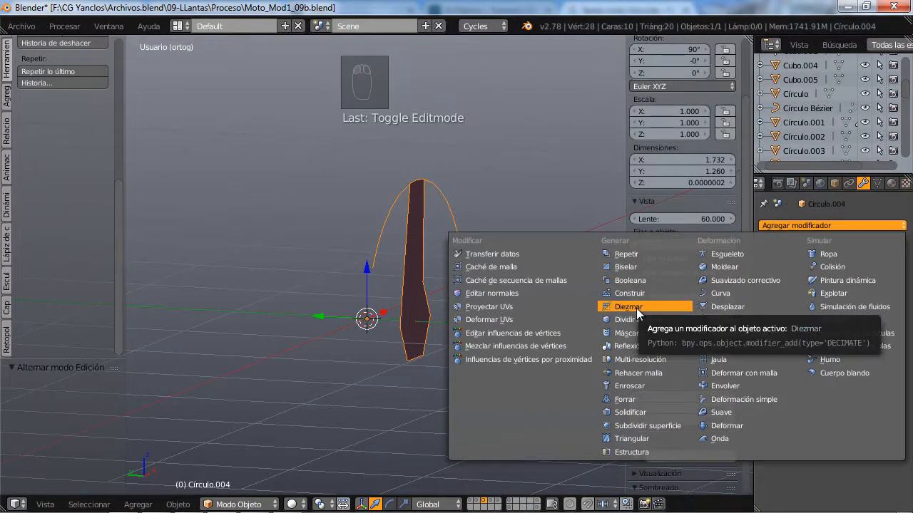
click(635, 345)
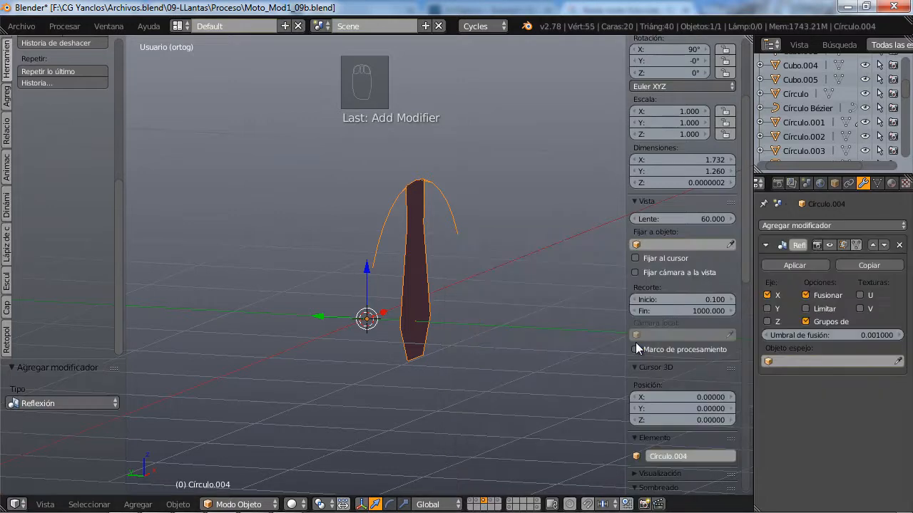
click(767, 322)
click(767, 296)
scroll(501, 331, down, 2)
key(Tab)
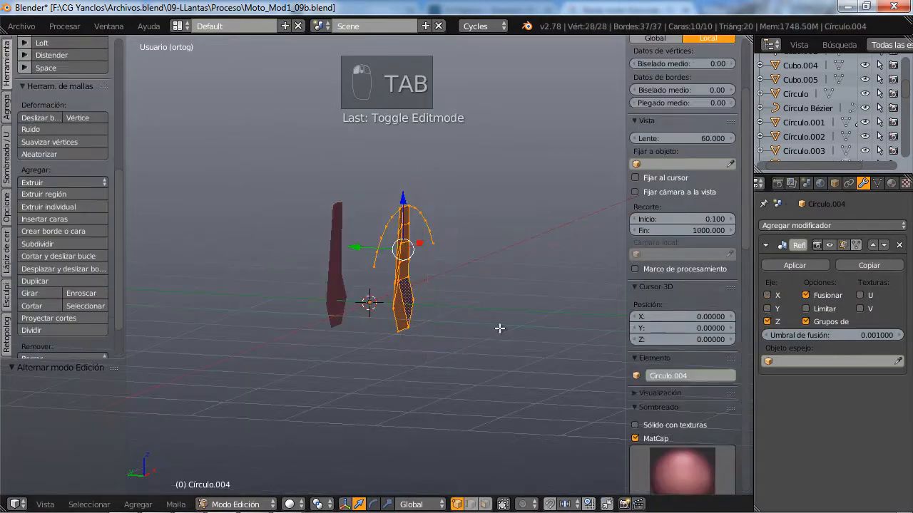
middle_drag(449, 328, 404, 328)
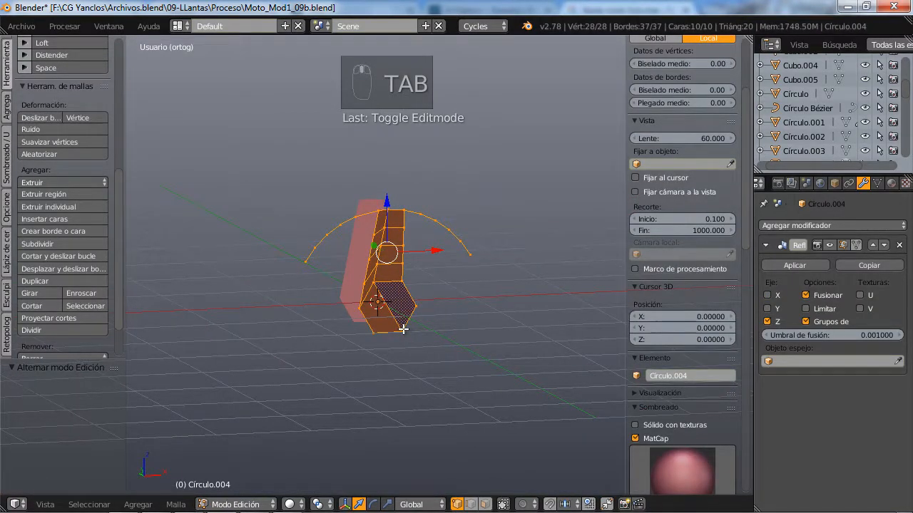
key(KP_1)
scroll(362, 327, up, 5)
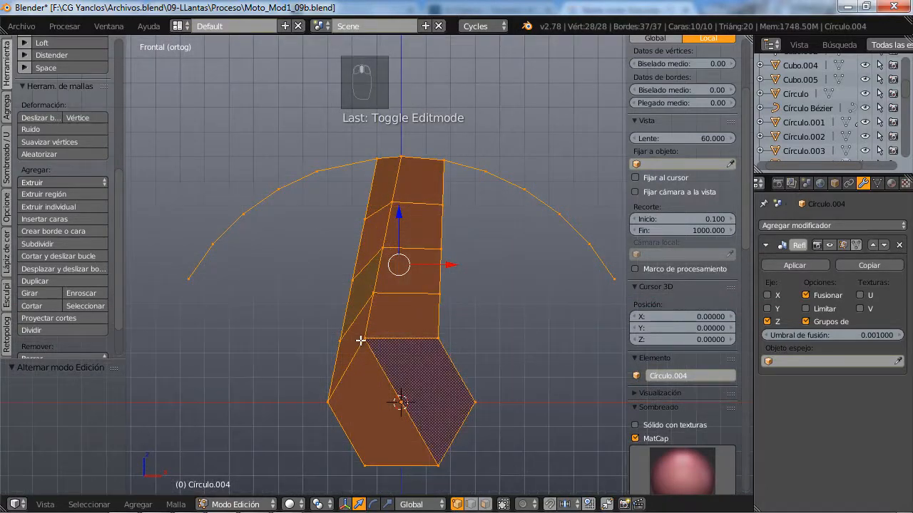
key(ctrl+r)
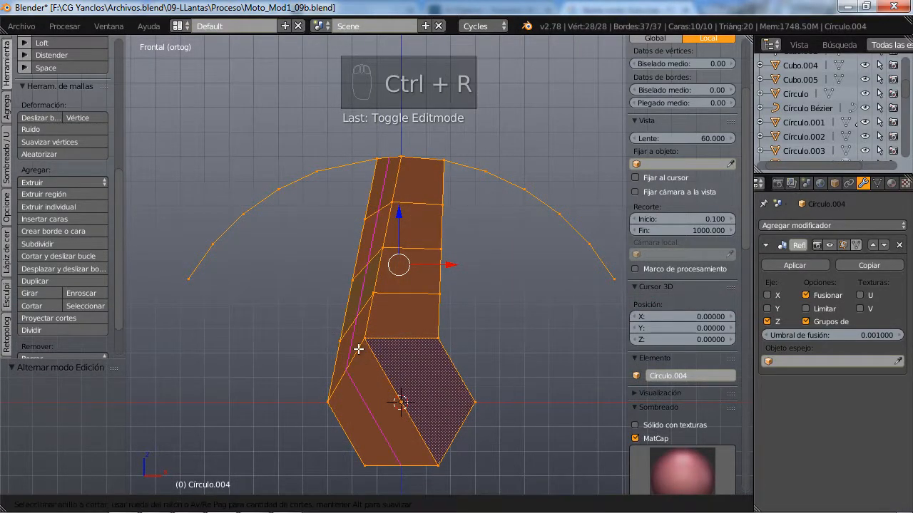
right_click(363, 357)
- In face selection, move the spoke's two lower hexagon faces about 0.208 along global Y using proportional editing with a widened influence
middle_drag(381, 377, 465, 388)
key(ctrl+Tab)
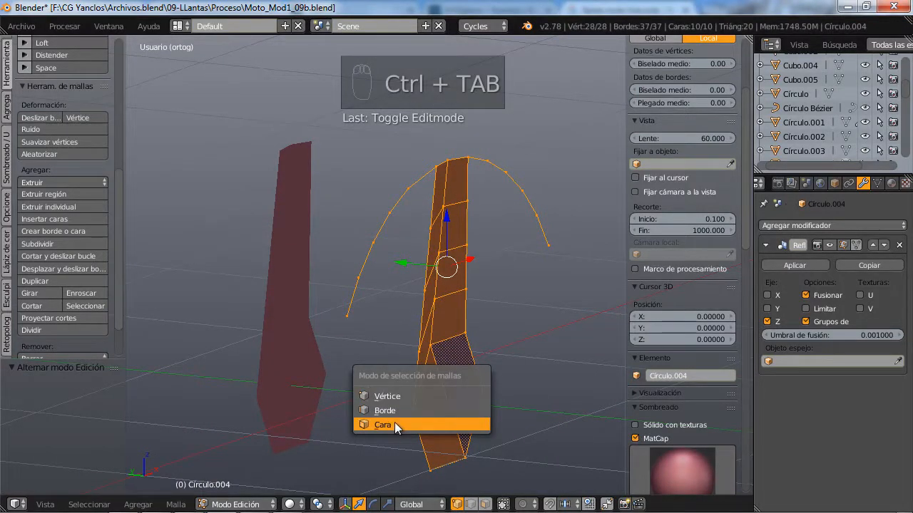
click(394, 422)
right_click(436, 417)
shift+right_click(457, 385)
middle_drag(485, 407, 513, 416)
key(o)
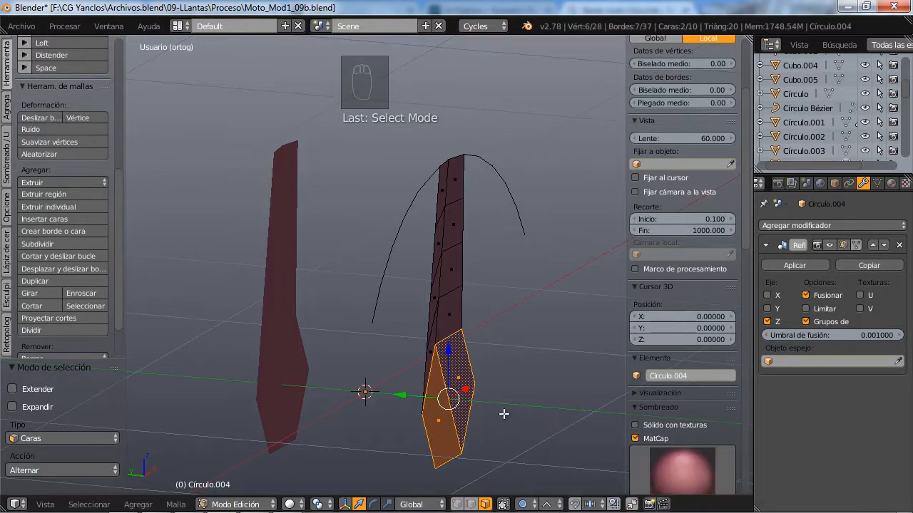
key(g)
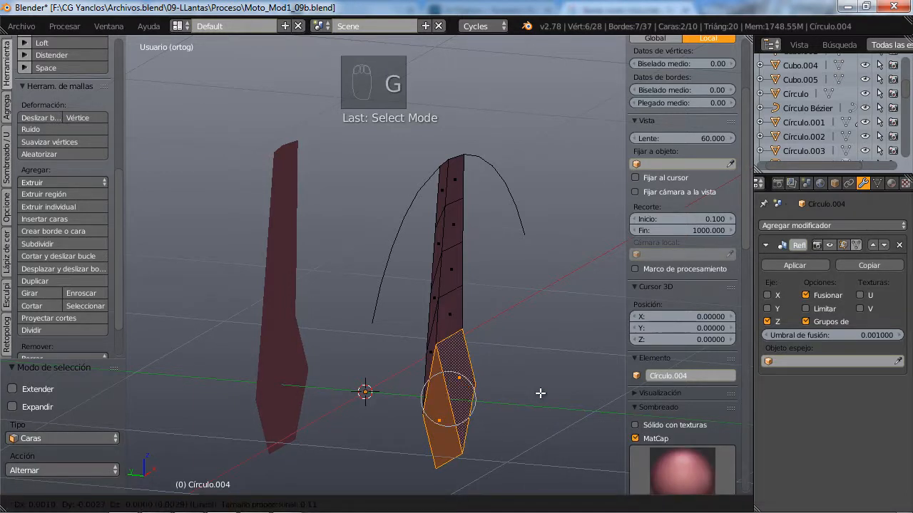
key(y)
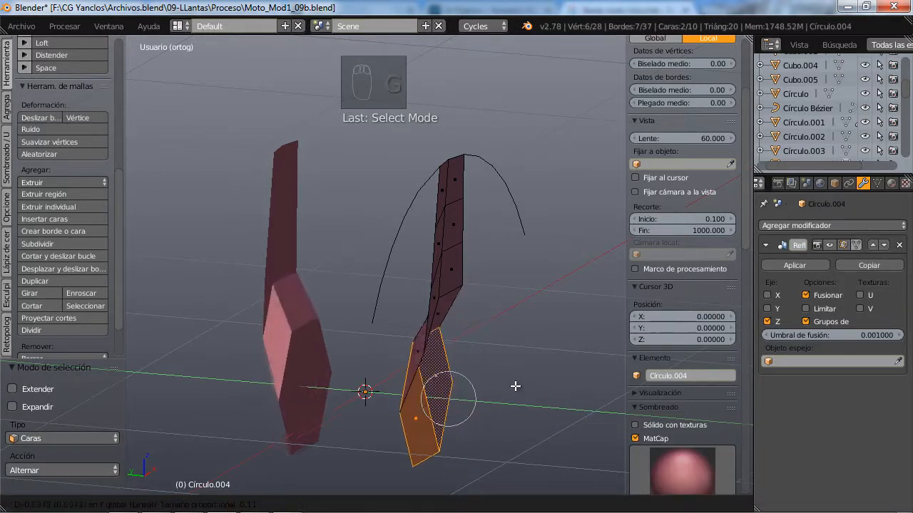
scroll(508, 384, down, 4)
scroll(509, 384, down, 6)
click(508, 383)
middle_drag(508, 384, 354, 358)
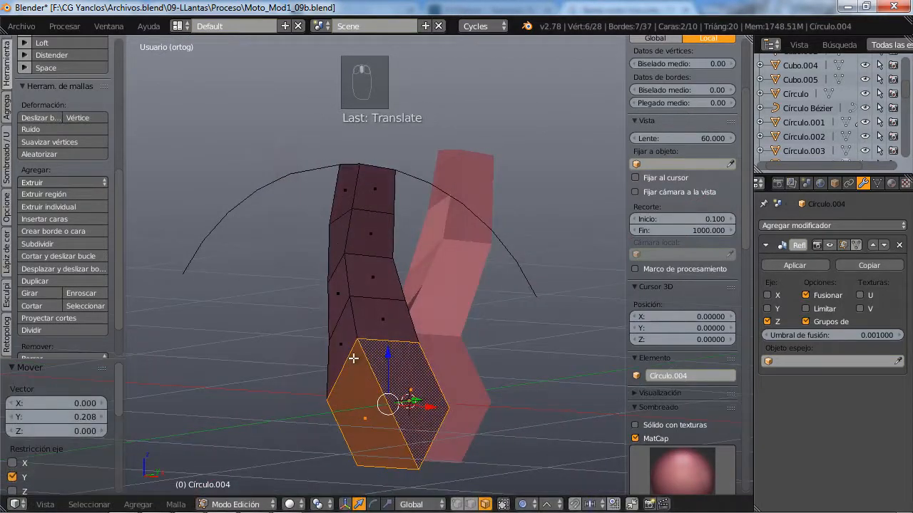
- In vertex selection, turn off proportional editing and move the narrow side's outer vertex at the spoke's upper bend about -0.058 along global Y
key(ctrl+Tab)
click(297, 321)
middle_drag(297, 321, 496, 329)
scroll(485, 328, up, 2)
right_click(456, 295)
scroll(428, 303, up, 4)
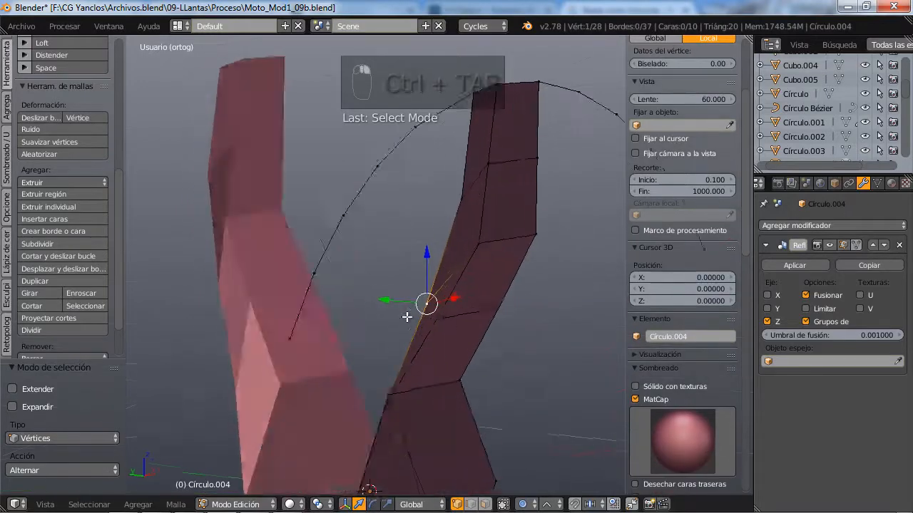
middle_drag(374, 308, 480, 314)
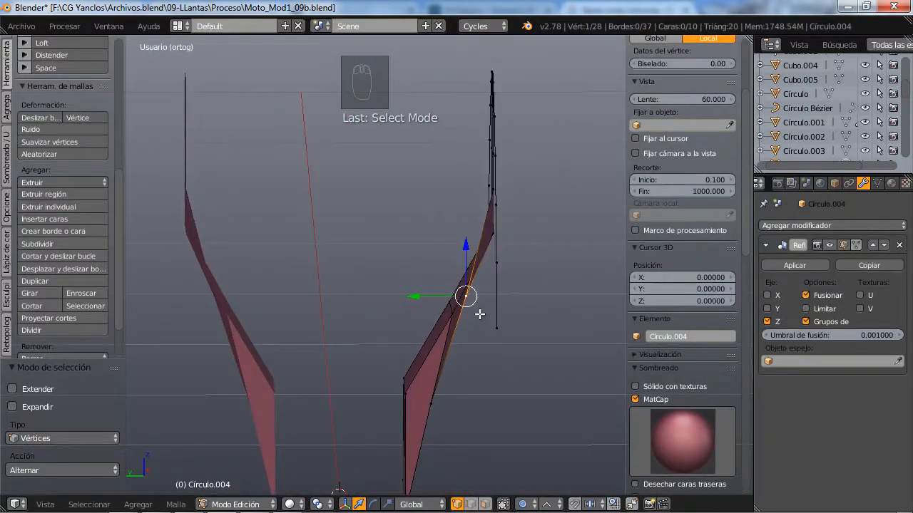
key(KP_1)
key(KP_3)
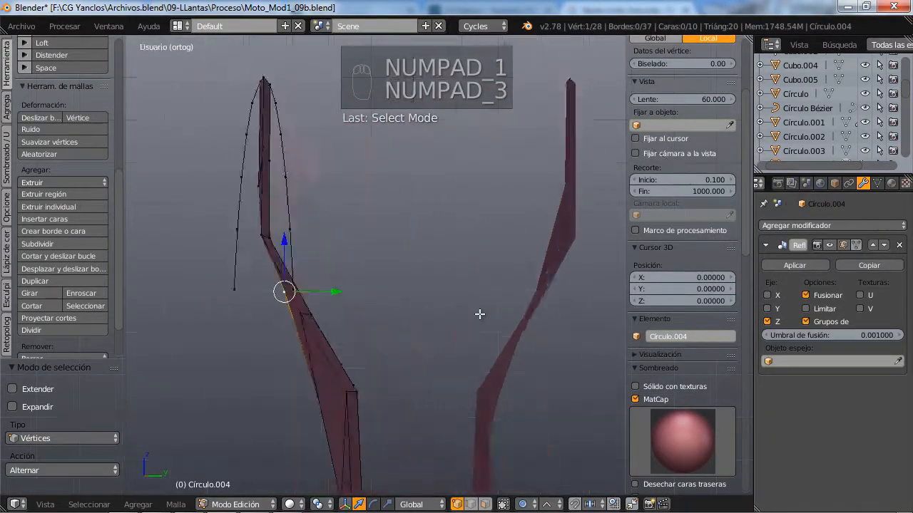
key(g)
key(o)
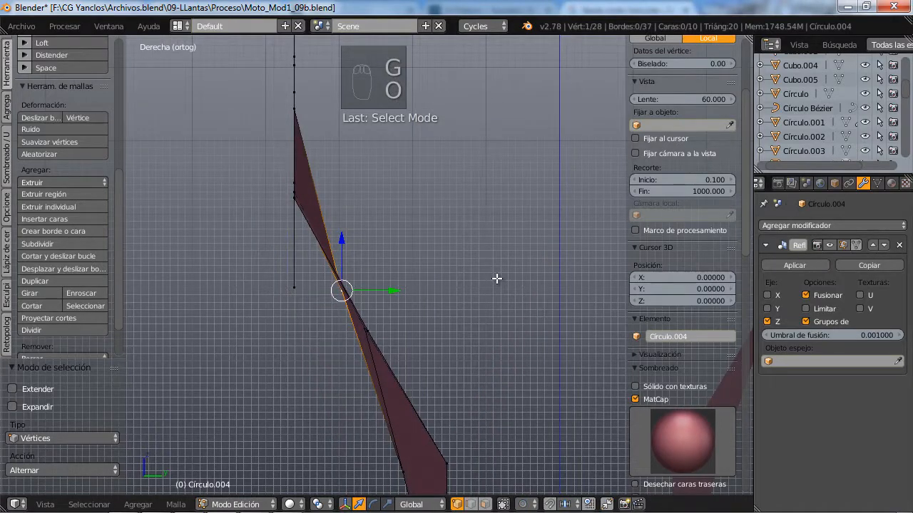
key(g)
key(y)
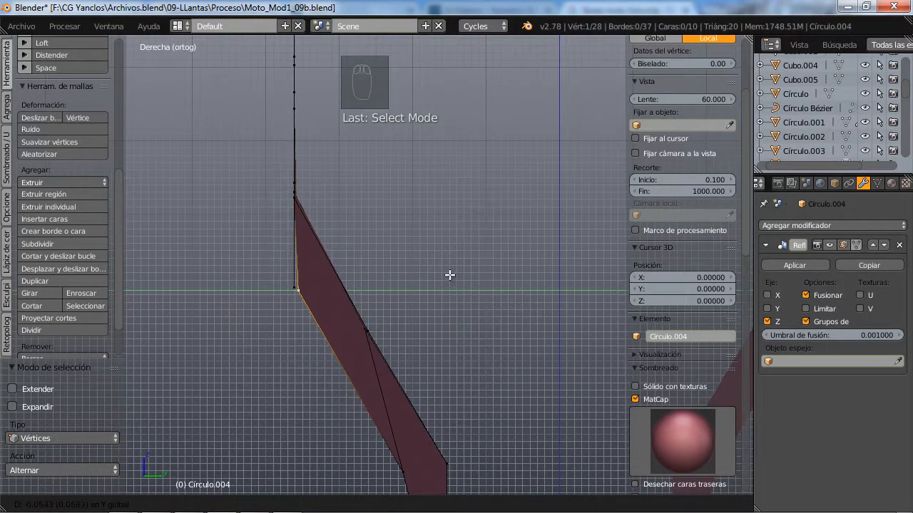
click(449, 275)
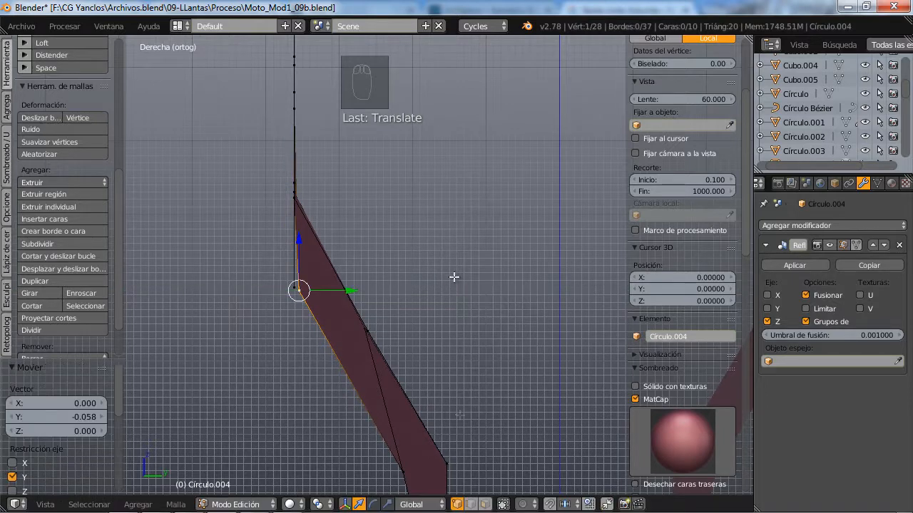
- Set the snap element to Vertex (Vértice) and snap the same vertex along global Y in line with the spoke's straight upper part
click(574, 505)
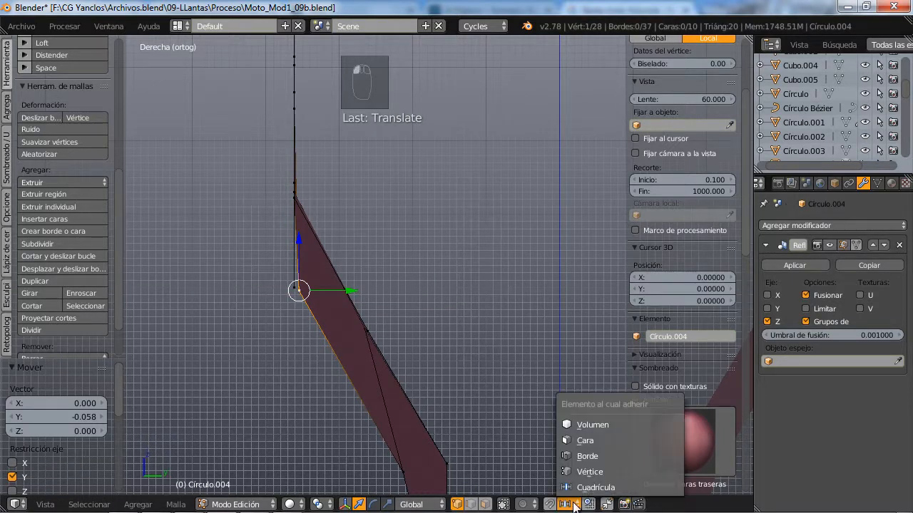
click(578, 474)
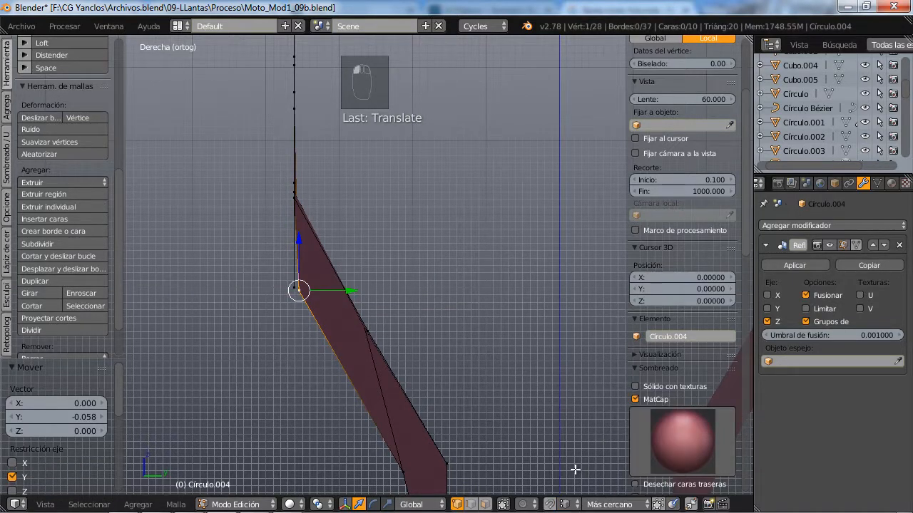
click(675, 504)
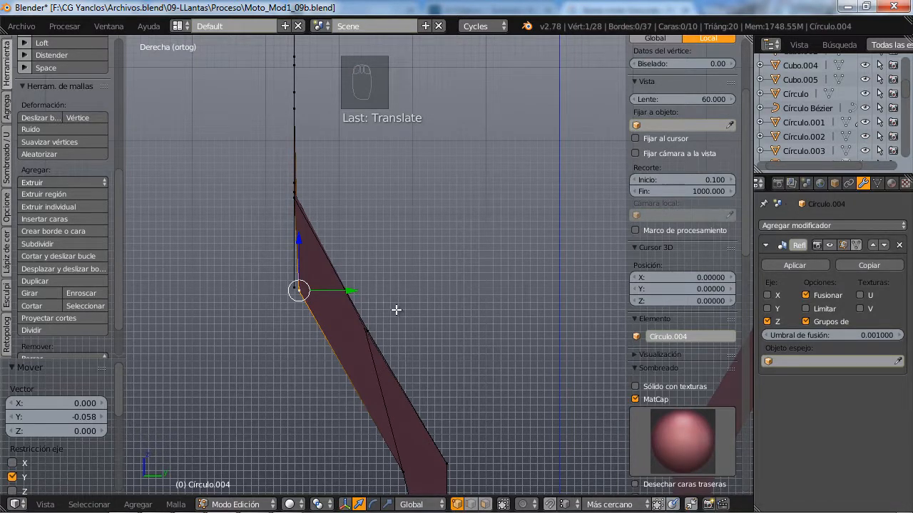
key(g)
key(y)
click(300, 290)
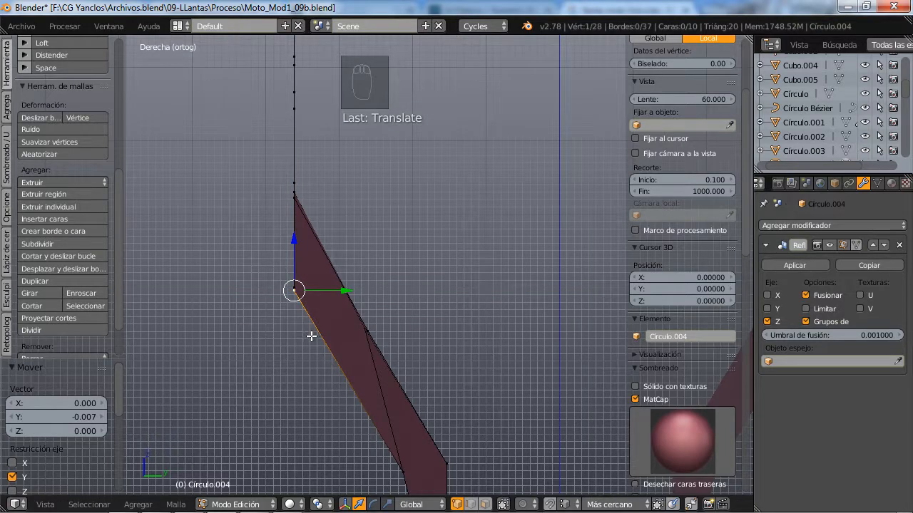
- Align the remaining vertices around the spoke's upper bend along global Y by snapping them to neighbouring vertices
middle_drag(310, 336, 374, 352)
middle_drag(328, 201, 385, 223)
key(KP_3)
scroll(385, 225, up, 4)
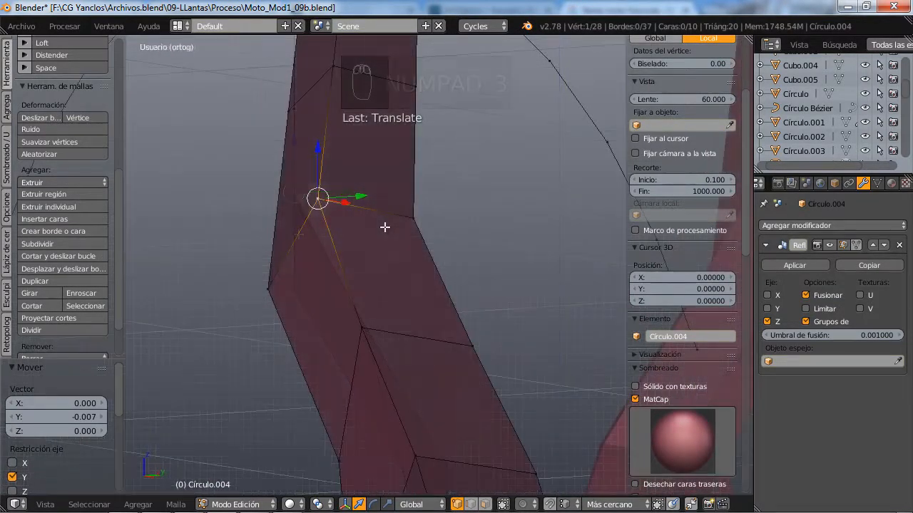
key(g)
key(y)
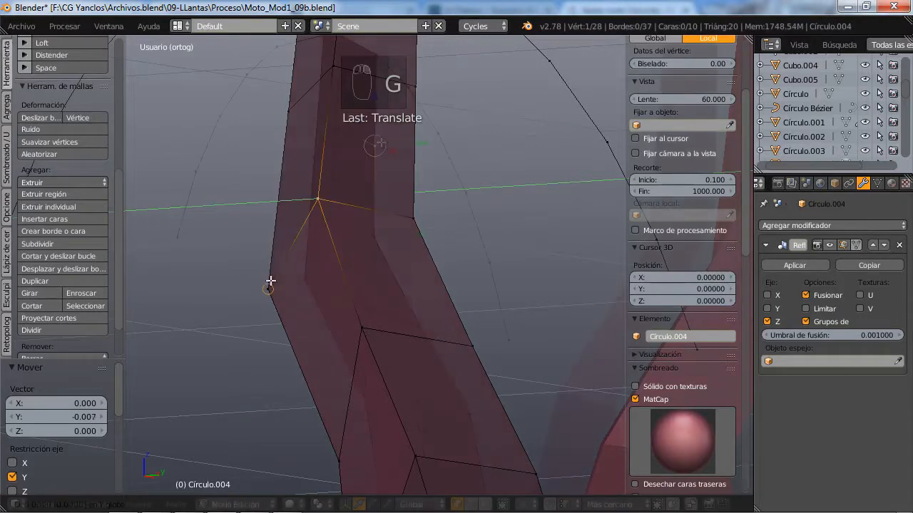
right_click(381, 142)
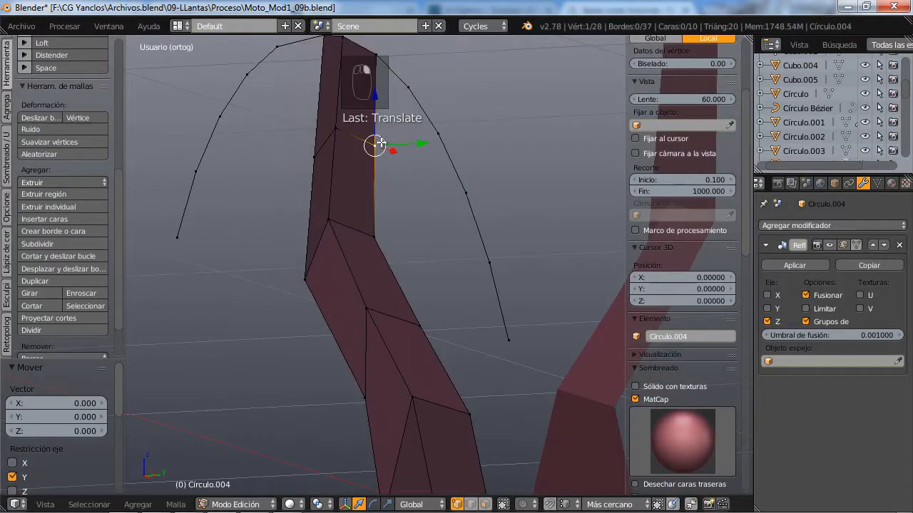
key(g)
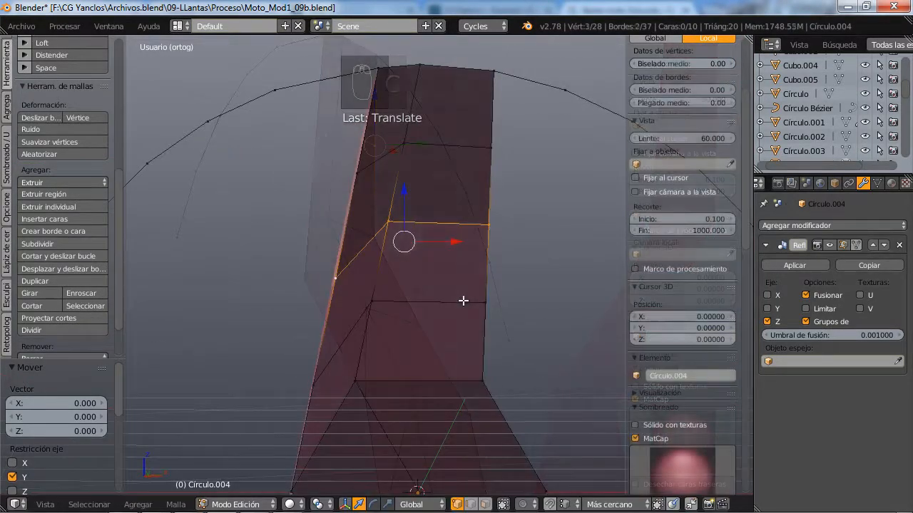
- Bevel the spoke's middle cross edge loop by 0.004 and add a lengthwise loop cut on the narrow side close to the ridge
key(ctrl+b)
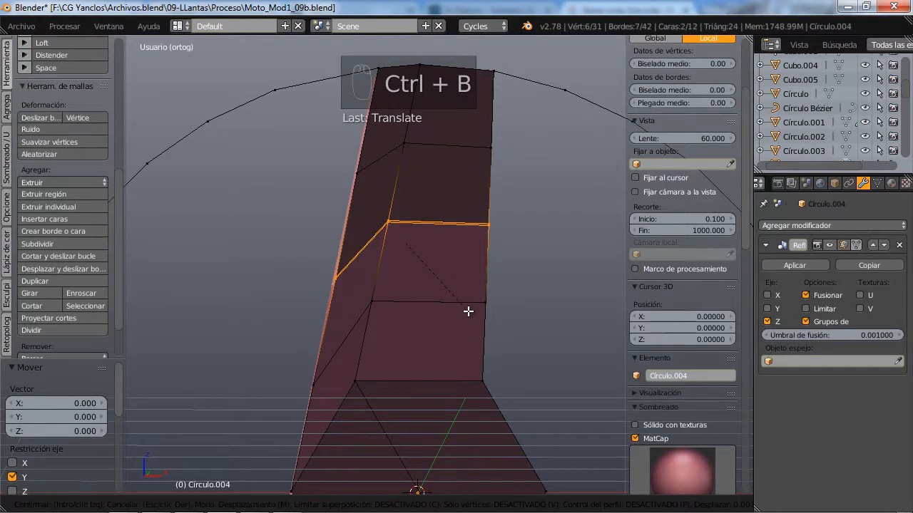
click(472, 319)
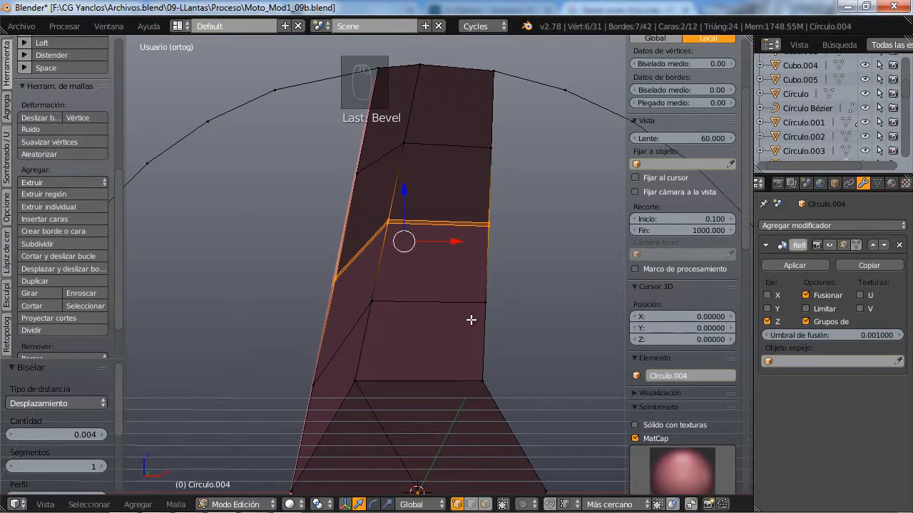
key(KP_1)
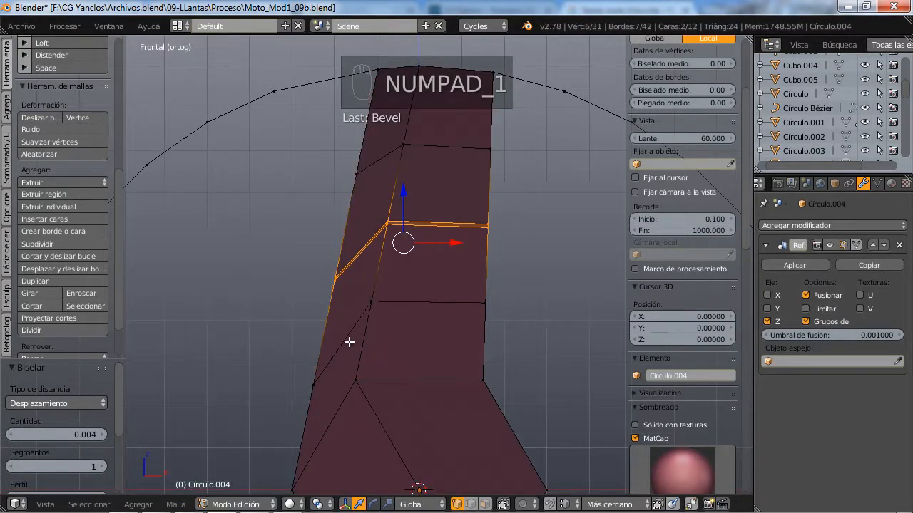
scroll(348, 342, down, 3)
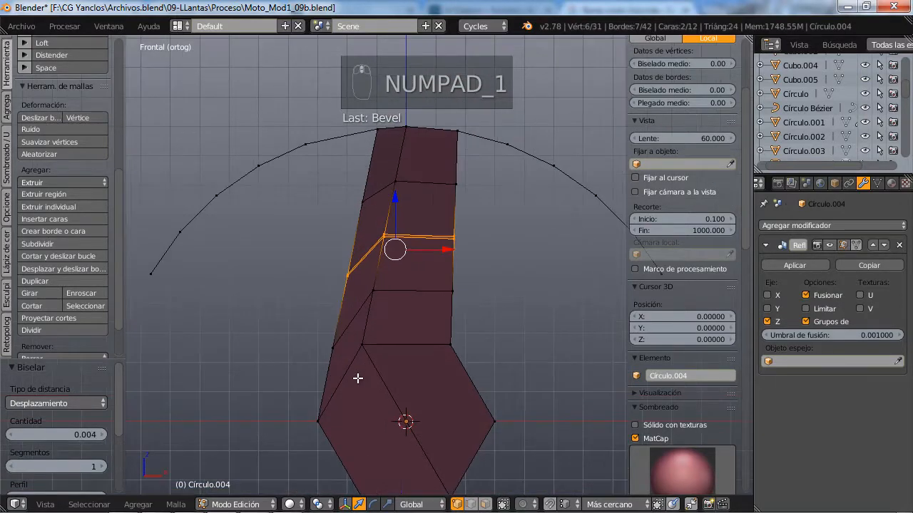
key(ctrl+r)
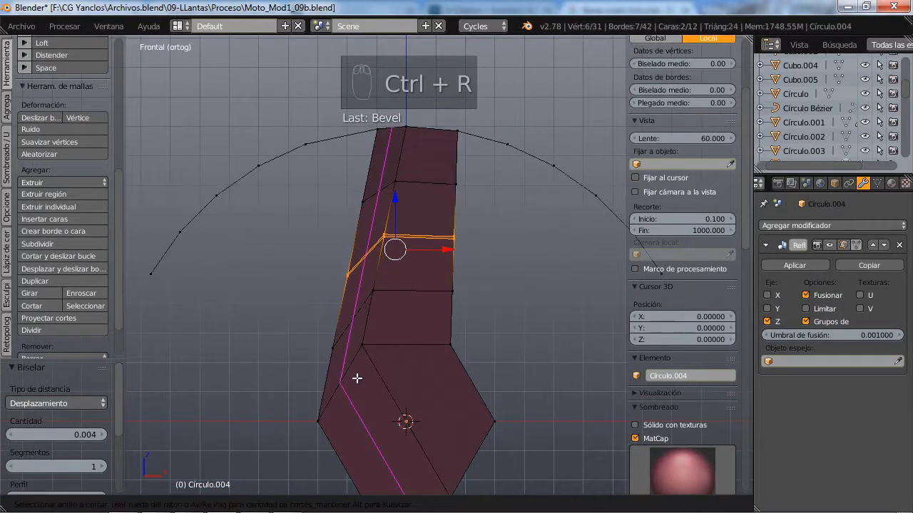
click(357, 378)
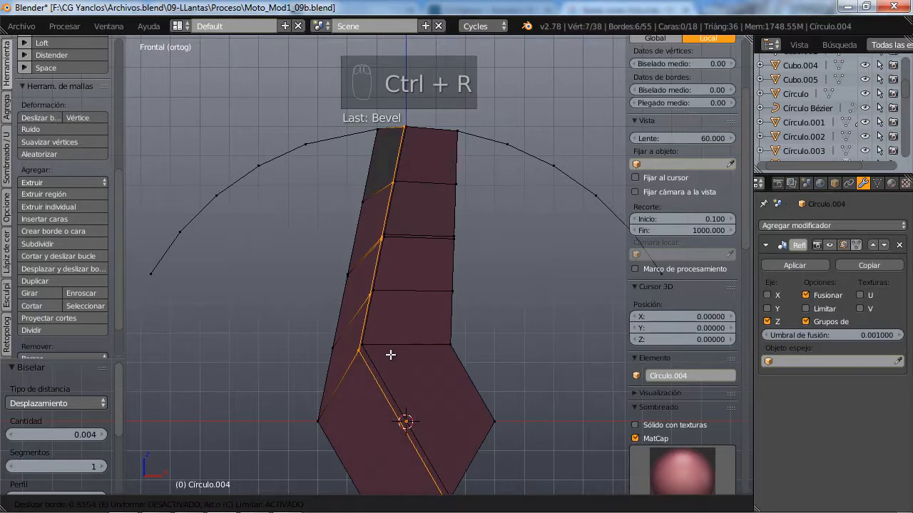
click(382, 354)
- Select the two cross edges above the bevelled bend on the spoke's wide face and bevel them by 0.004
middle_drag(381, 355, 456, 343)
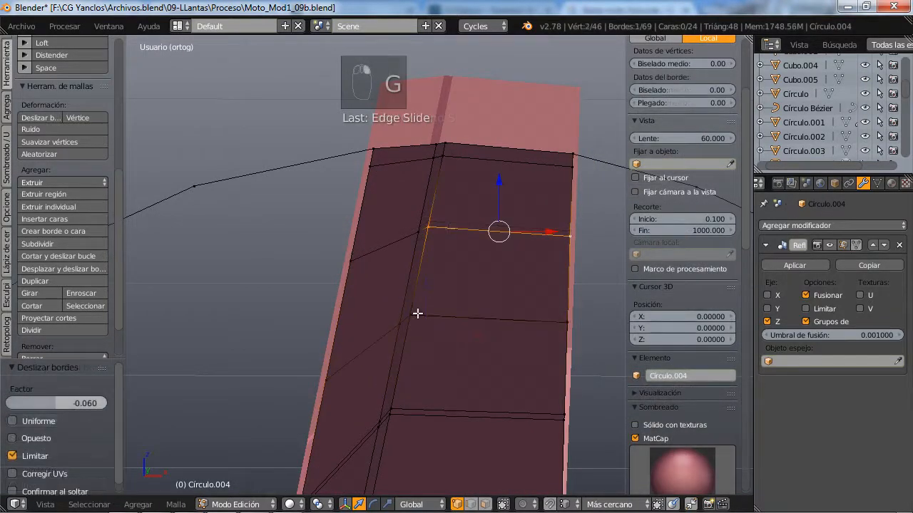
shift+right_click(418, 314)
shift+right_click(544, 322)
shift+right_click(554, 233)
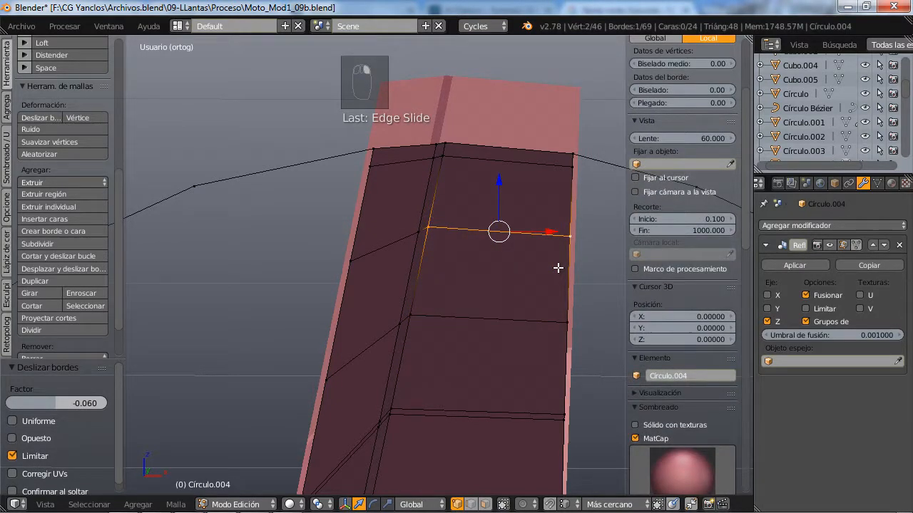
key(ctrl+b)
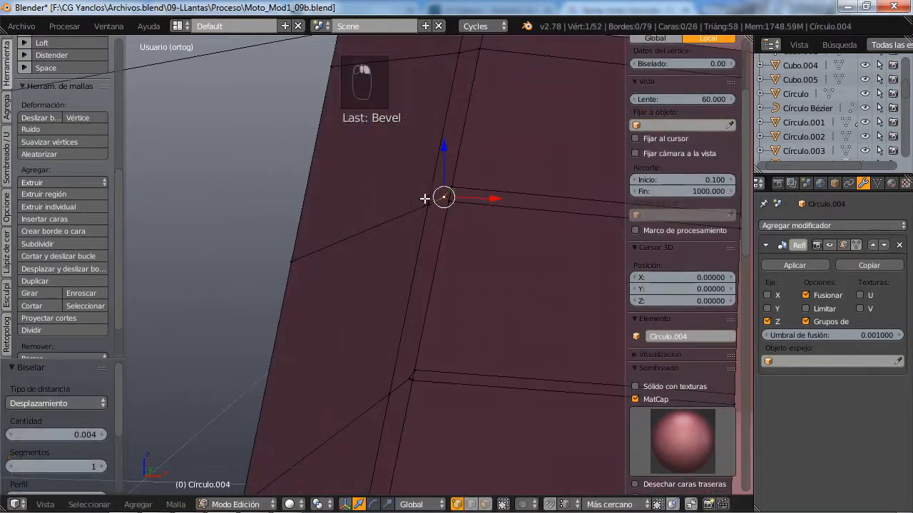
- Merge the two vertices beside the ridge at the end of the upper bevel at the last selected one
shift+right_click(427, 204)
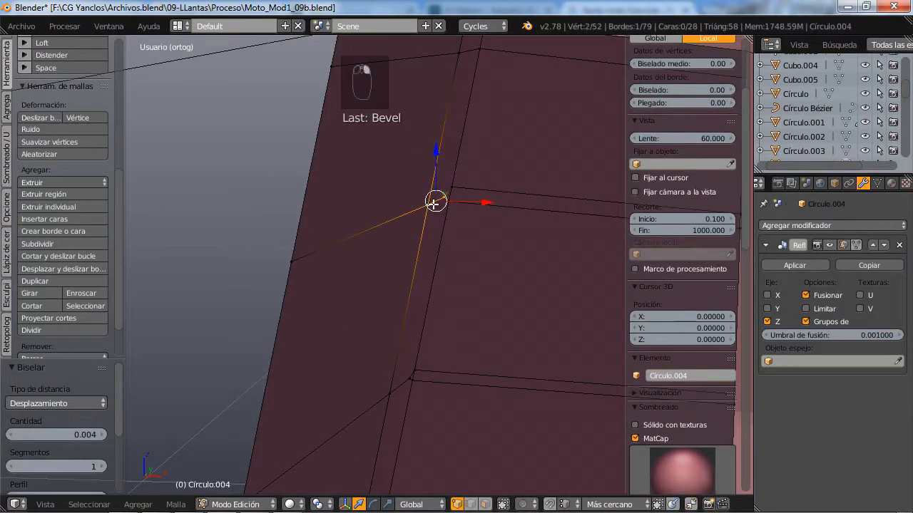
key(alt+m)
click(432, 204)
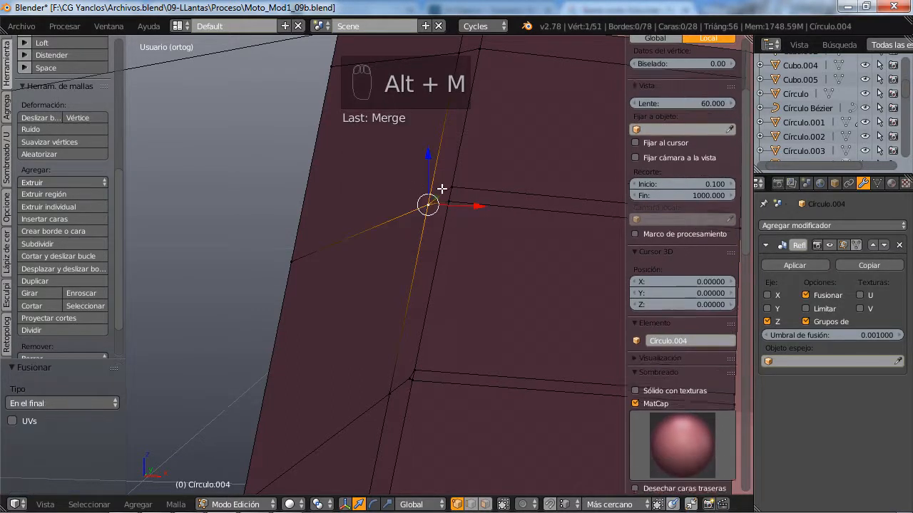
- Add a centred loop cut along the narrow strip of the upper bevel on the wide face
key(ctrl+r)
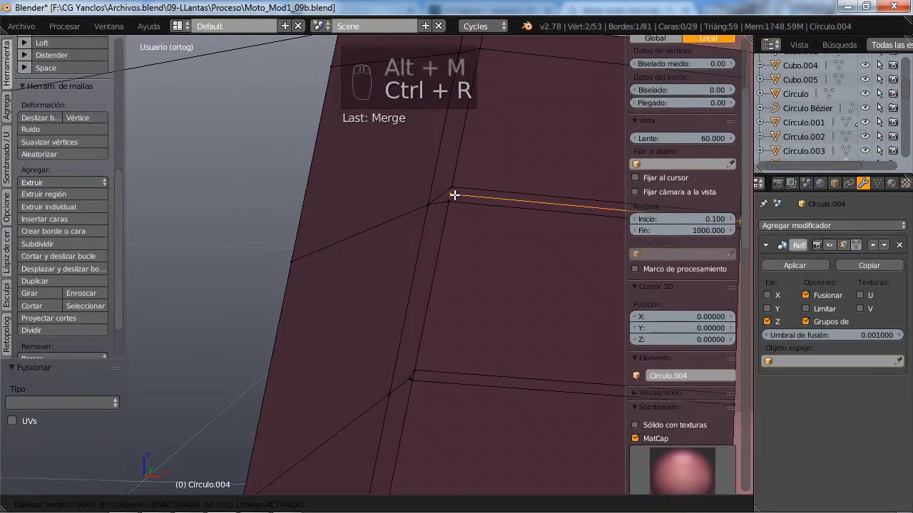
click(452, 194)
right_click(452, 193)
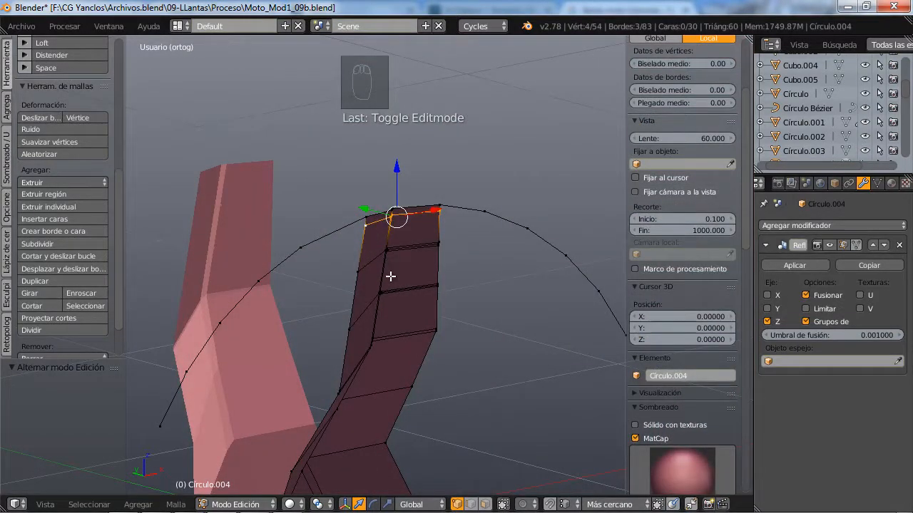
- Select the faces of the spoke's upper section above the bend and extrude them 0.023 into the spoke
key(x)
key(c)
mouse_move(400, 263)
mouse_down()
mouse_move(373, 261)
mouse_move(350, 302)
mouse_move(412, 264)
mouse_move(444, 265)
mouse_up()
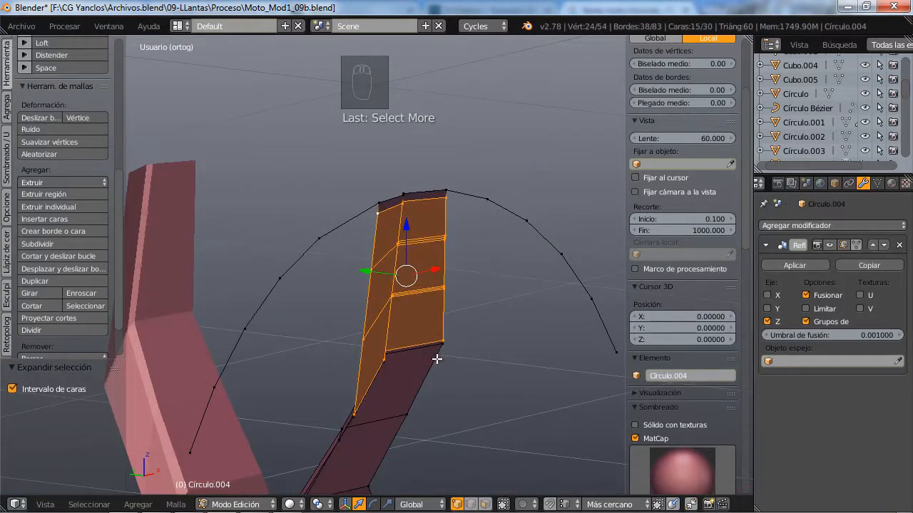
scroll(437, 359, up, 1)
key(e)
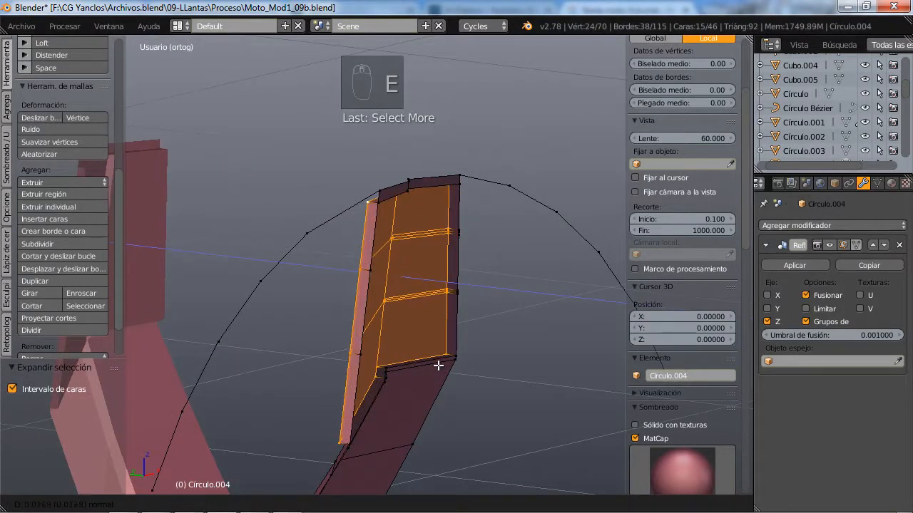
click(439, 367)
- Scale the recessed upper faces down to 0.881
key(KP_1)
key(s)
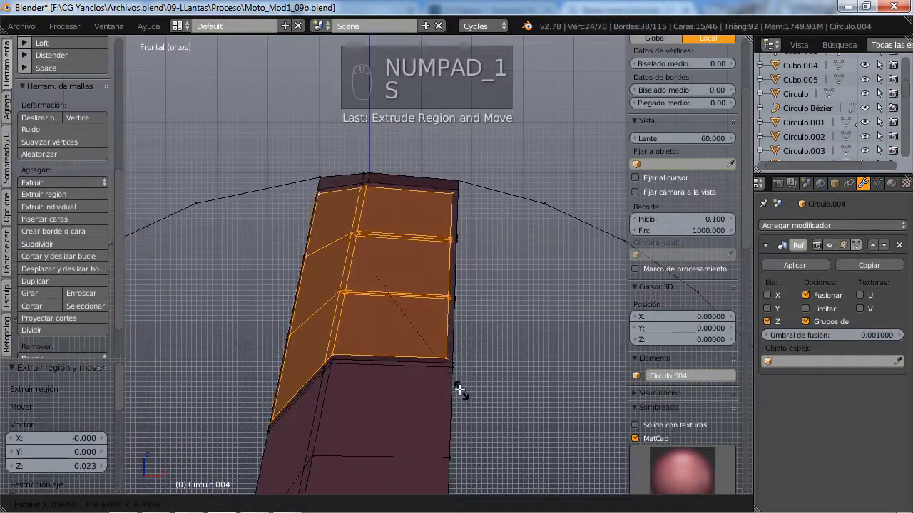
click(457, 388)
middle_drag(457, 387, 465, 383)
- Delete the extra side-wall faces that the extrusion left along both open sides of the spoke's upper section
key(ctrl+Tab)
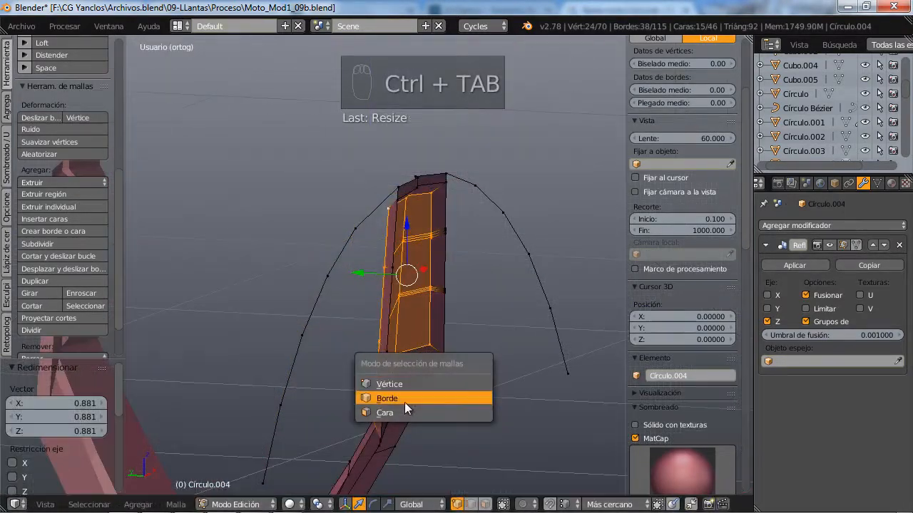
click(396, 412)
scroll(392, 410, up, 2)
right_click(385, 411)
shift+right_click(388, 345)
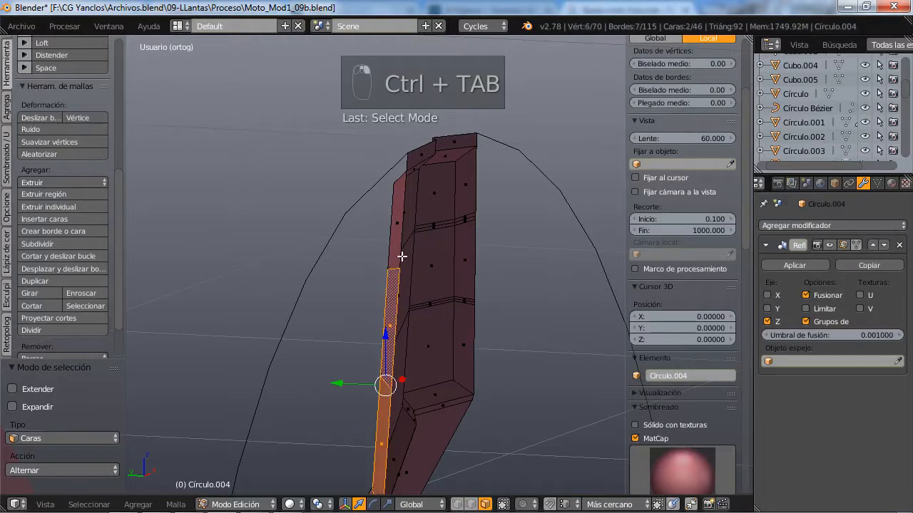
shift+right_click(397, 227)
middle_drag(464, 302, 212, 290)
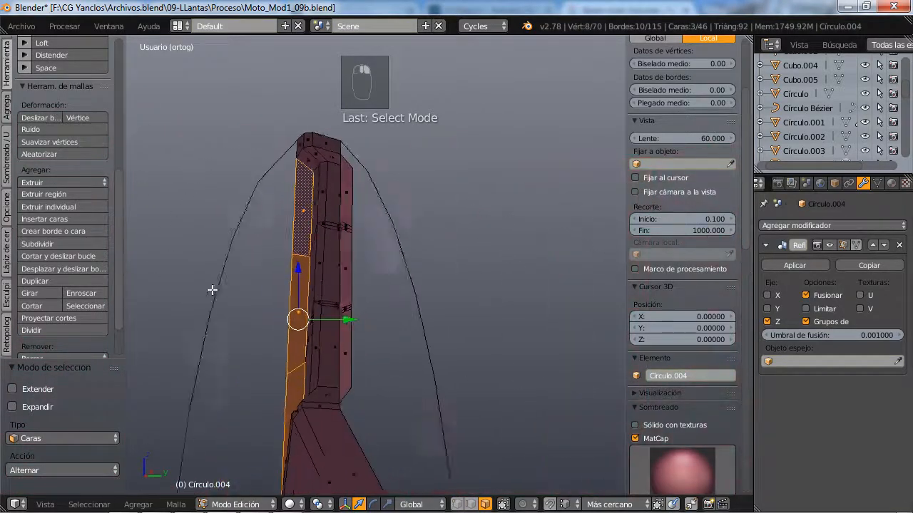
middle_drag(212, 289, 208, 291)
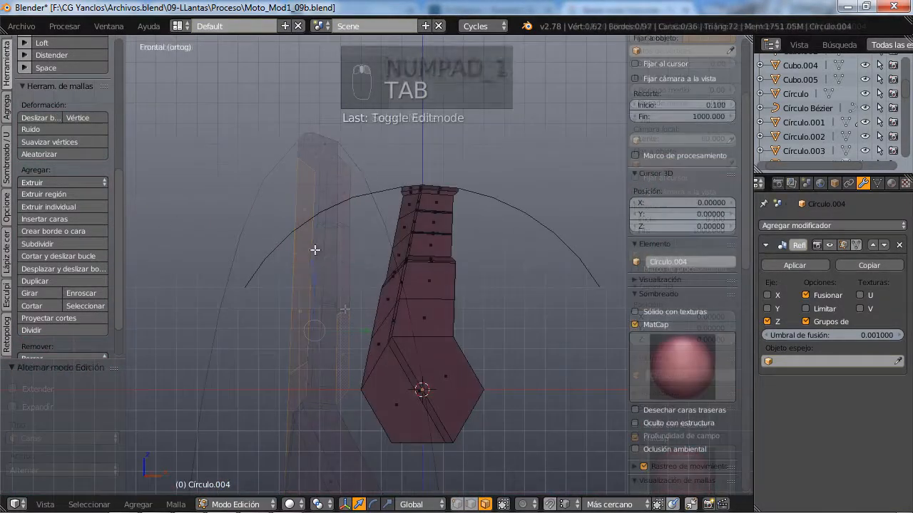
- Select the edge chain along the left rim arc and the spoke's left open side, extrude it, and scale it to 0.7
middle_drag(387, 342, 319, 325)
key(ctrl+Tab)
click(313, 332)
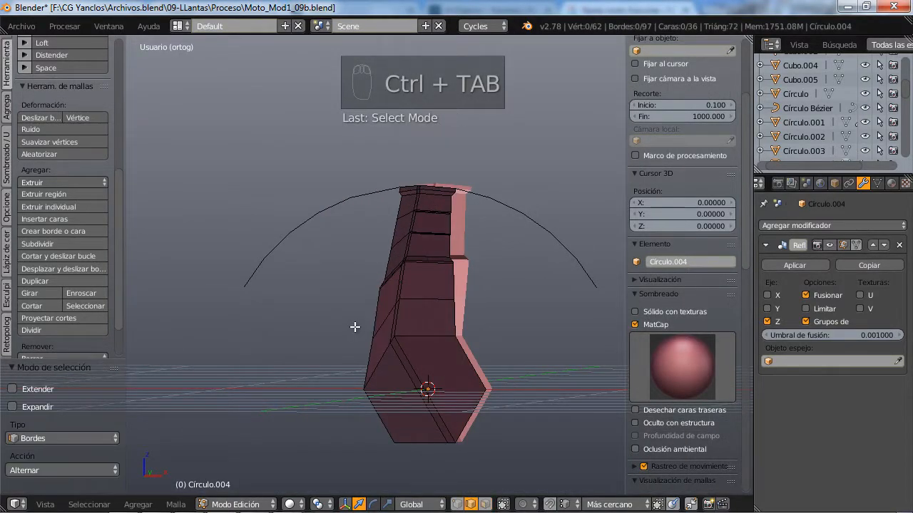
alt+right_click(280, 246)
middle_drag(340, 279, 390, 317)
alt+shift+right_click(375, 312)
shift+right_click(370, 414)
scroll(390, 374, down, 2)
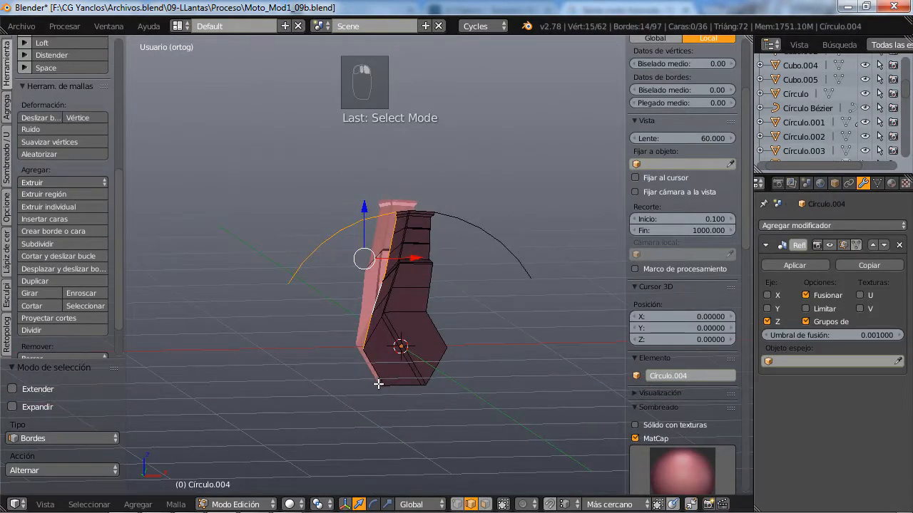
scroll(378, 384, up, 2)
key(KP_1)
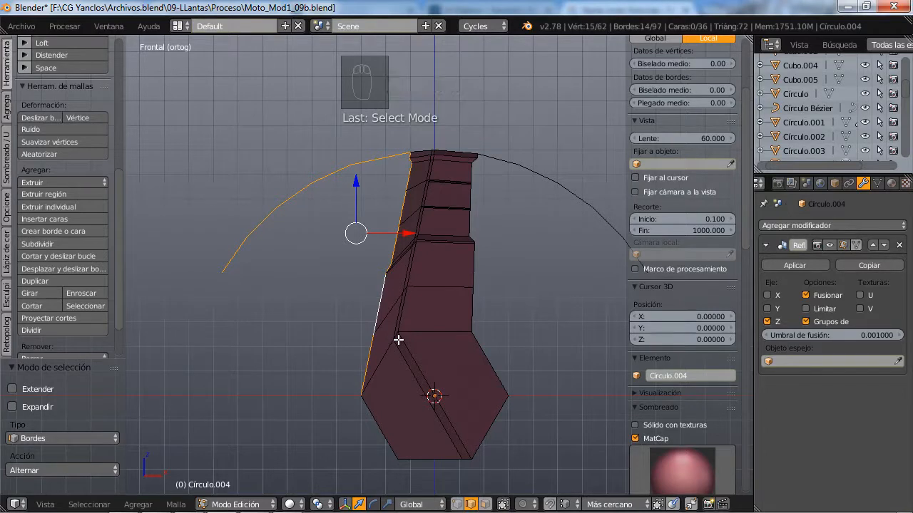
key(ctrl+comma)
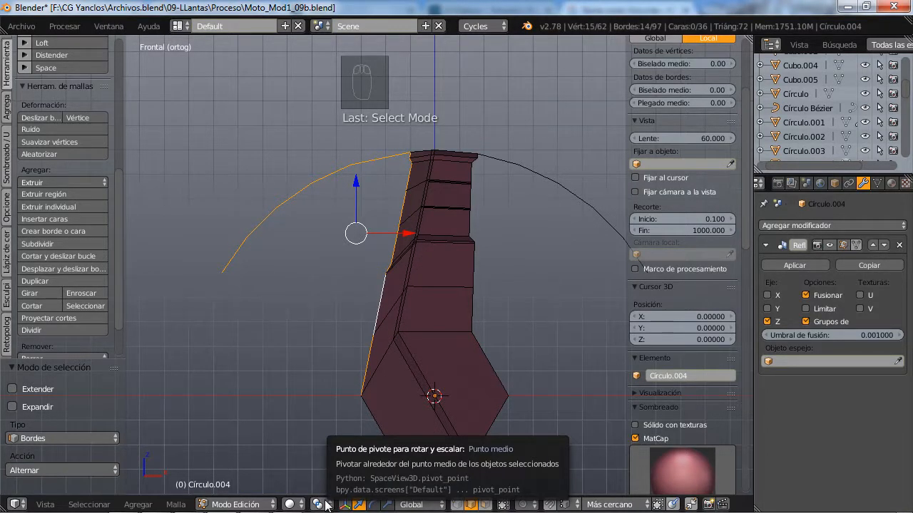
key(ctrl+comma)
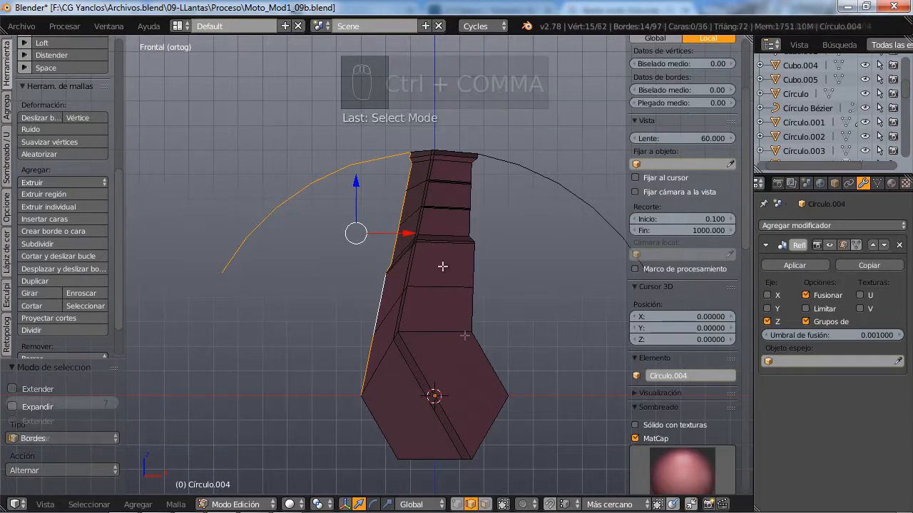
key(s)
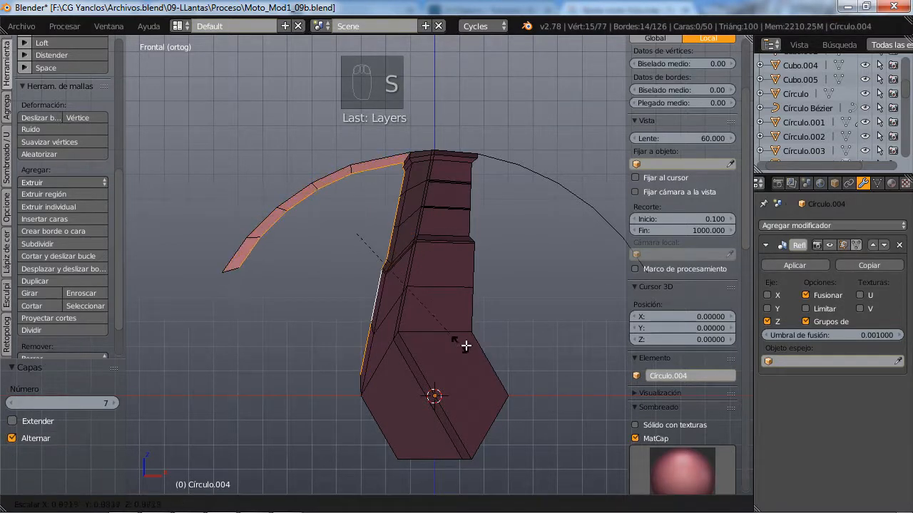
key(0)
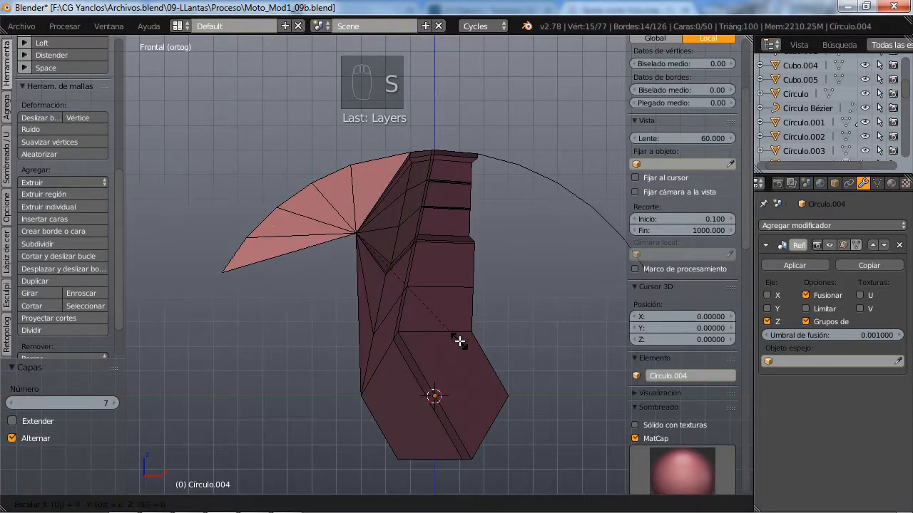
key(7)
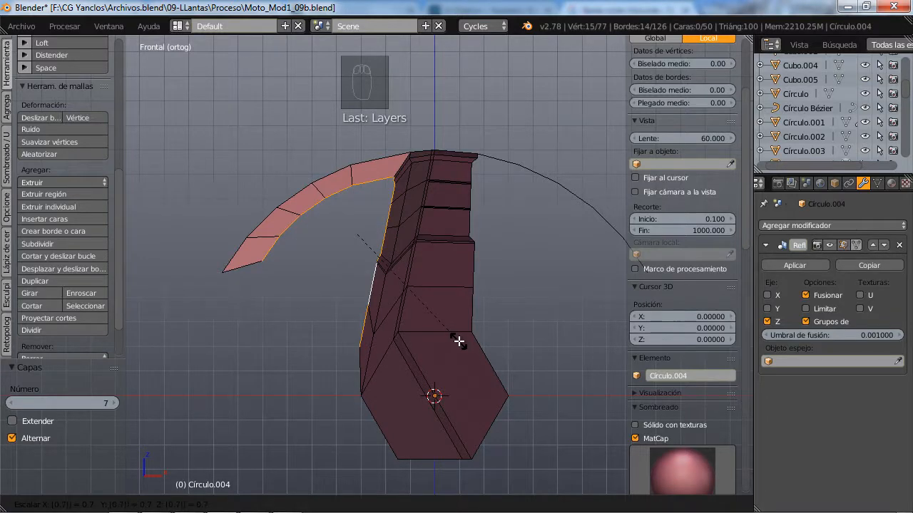
click(458, 343)
- Extrude the matching right edge chain scaled to 0.7, and move both inner chains along Y by 0.105 and 0.041
middle_drag(507, 346, 548, 278)
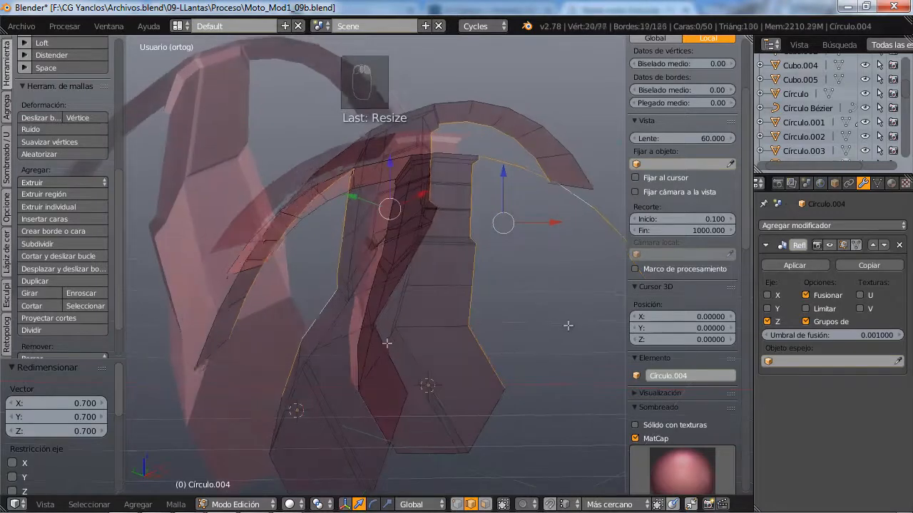
mouse_move(385, 346)
middle_down()
mouse_move(408, 344)
mouse_move(401, 350)
middle_up()
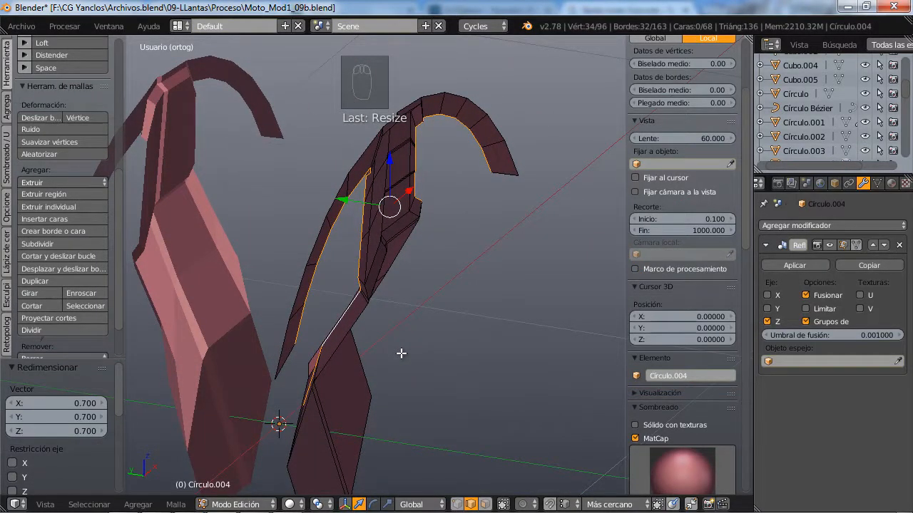
key(g)
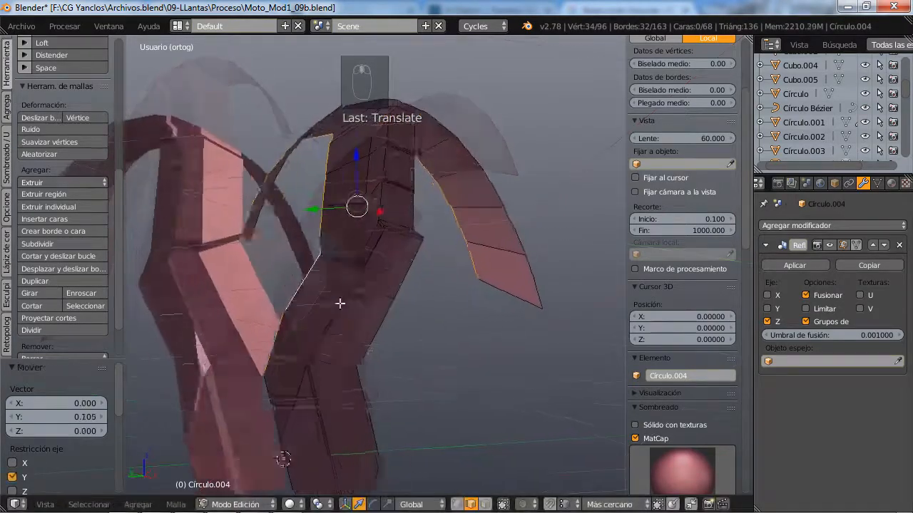
middle_drag(367, 349, 399, 332)
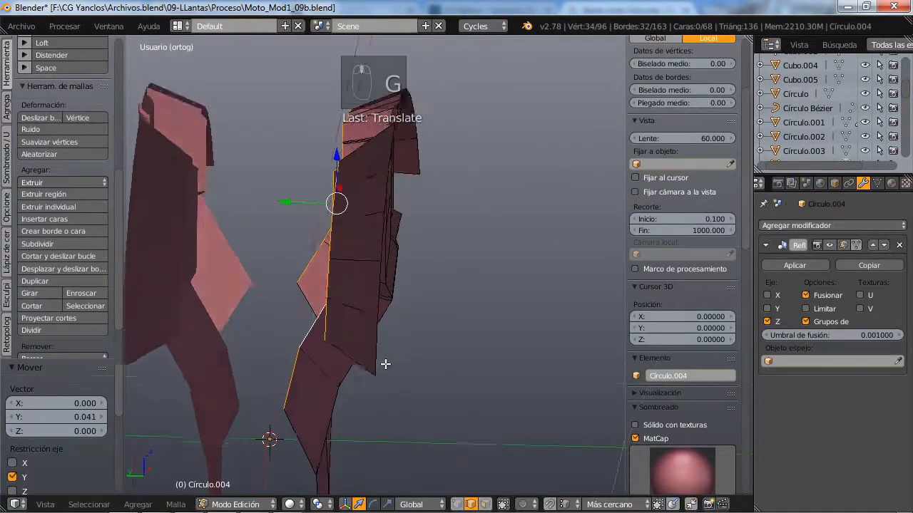
middle_drag(328, 381, 371, 336)
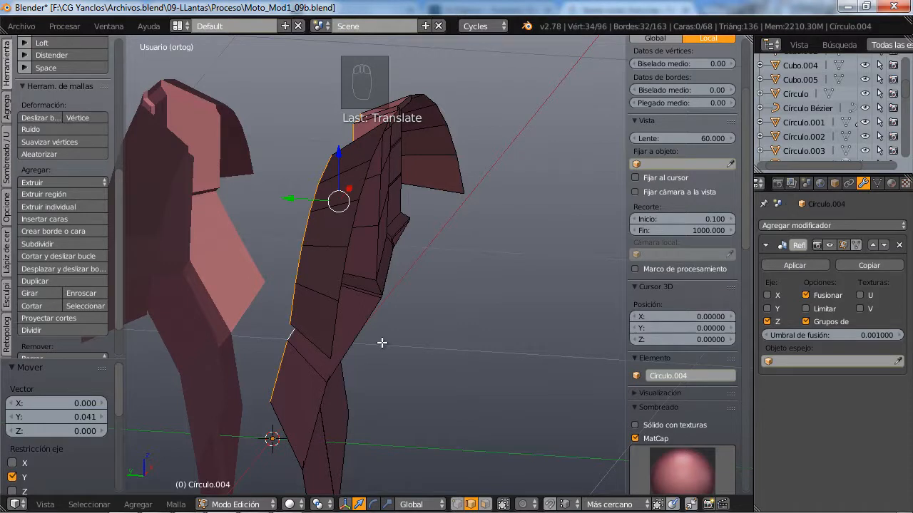
- Extrude both inner edge chains 0.265 along Y and move them onto the mirror plane with the Mirror modifier's clipping enabled
key(e)
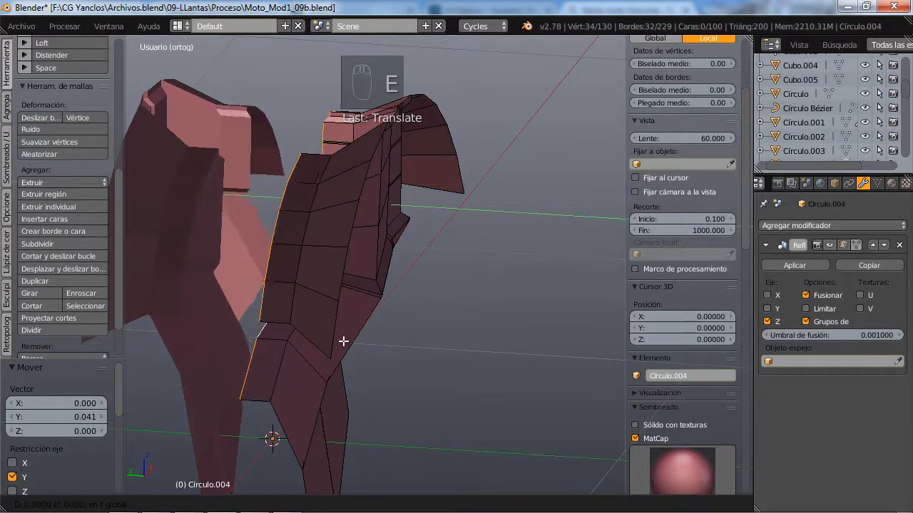
click(292, 331)
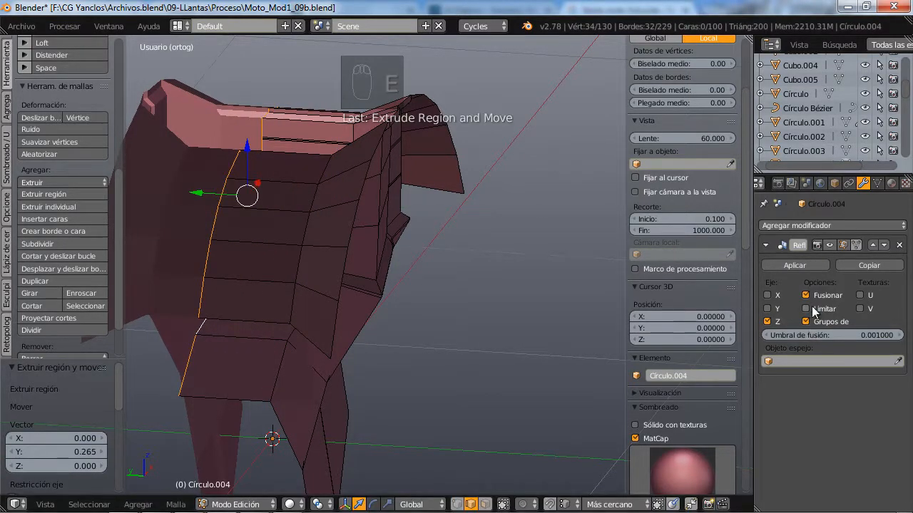
key(g)
key(y)
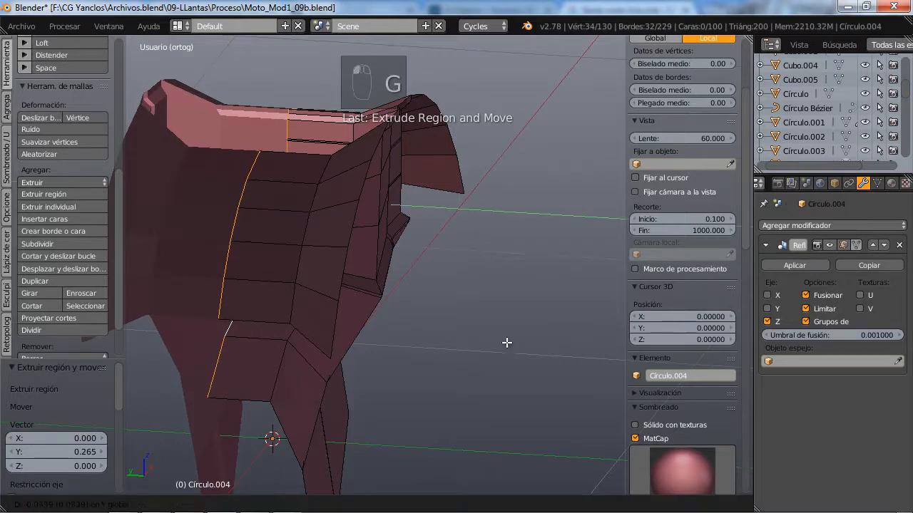
click(565, 356)
- Select the entire spoke and rim mesh in the front view
key(Tab)
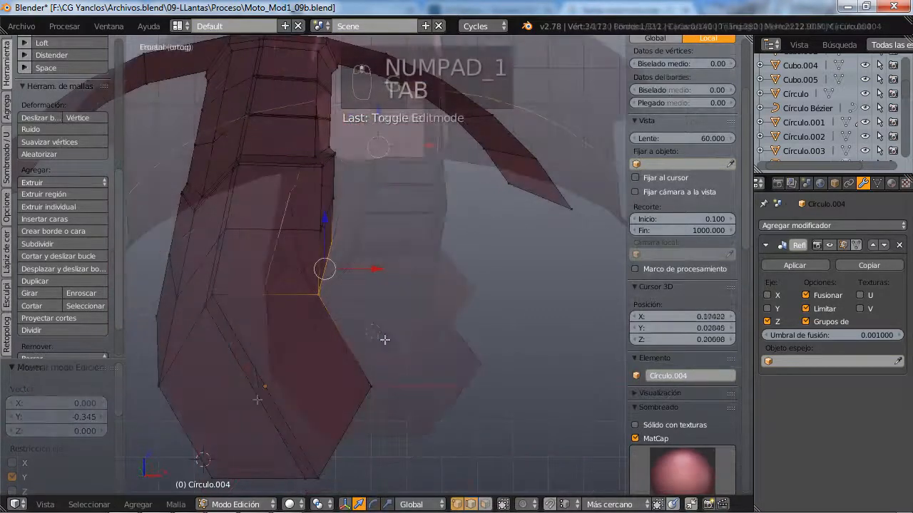
shift+middle_drag(345, 338, 409, 347)
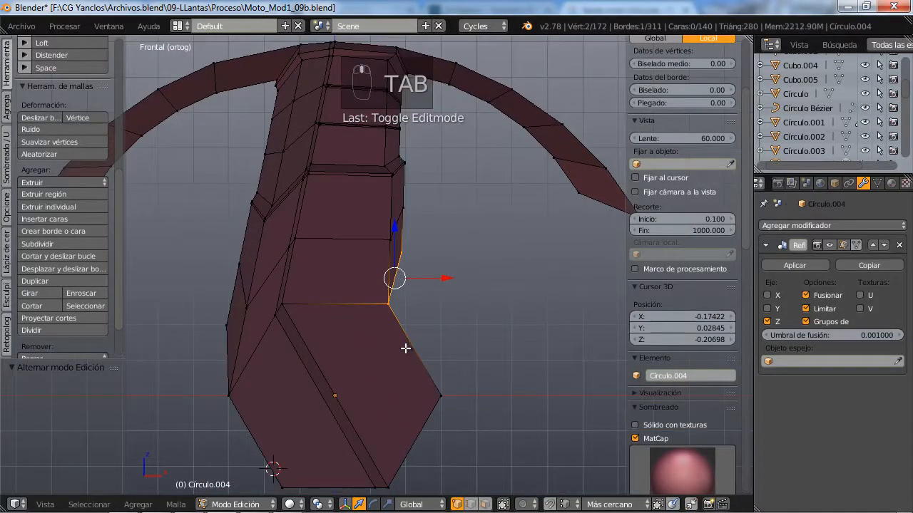
scroll(404, 349, down, 1)
key(a)
key(a)
key(a)
scroll(404, 350, down, 3)
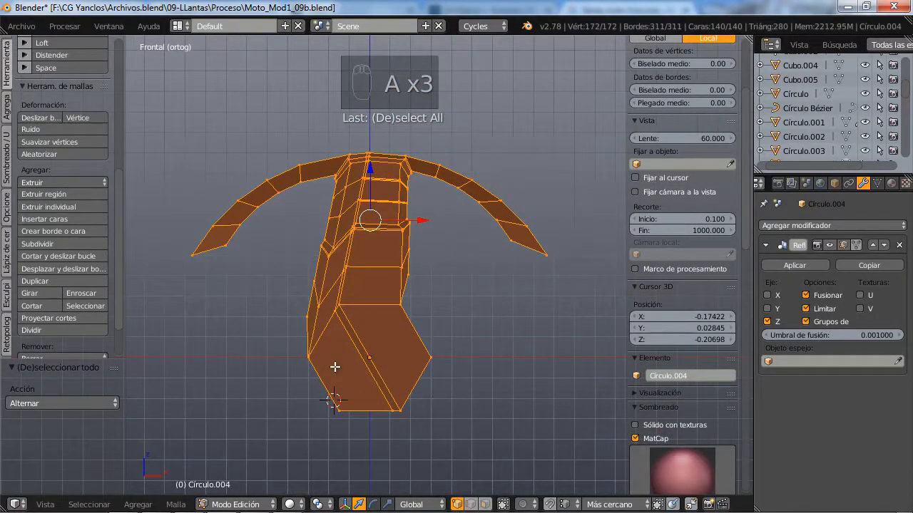
- Try to spin the whole mesh around the off-centre 3D cursor with 3 steps, duplicates enabled and a 360° angle
key(alt+r)
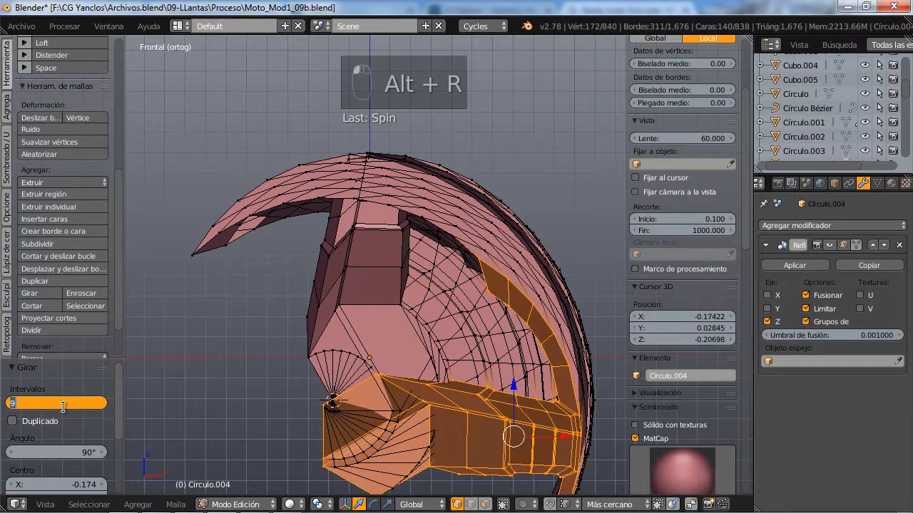
text(3)
key(Return)
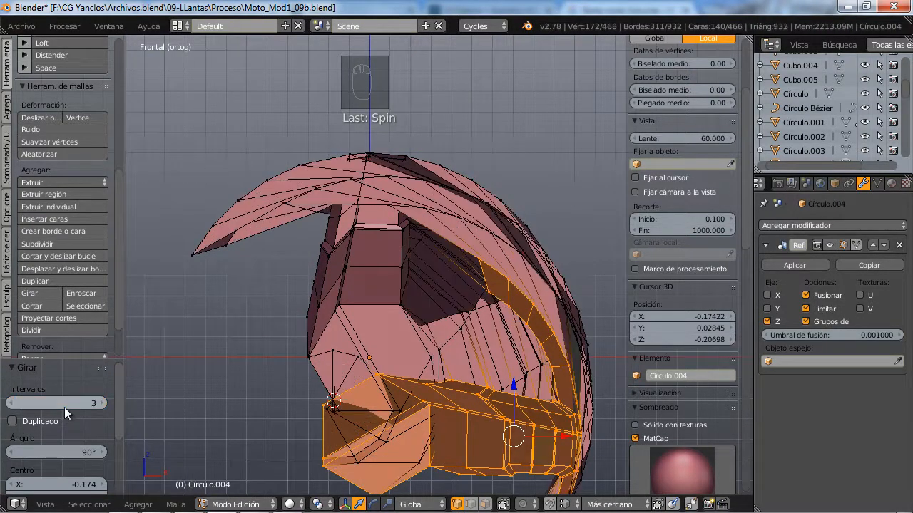
click(13, 421)
click(59, 452)
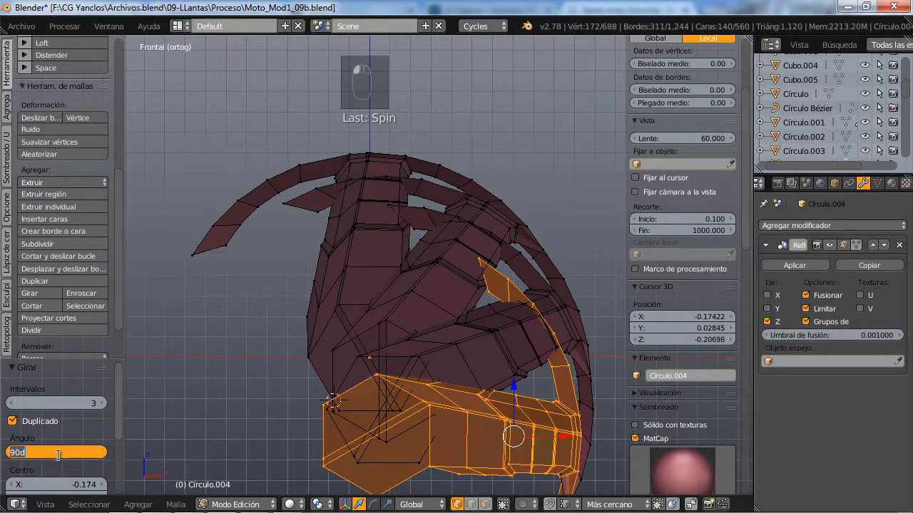
text(360)
key(Return)
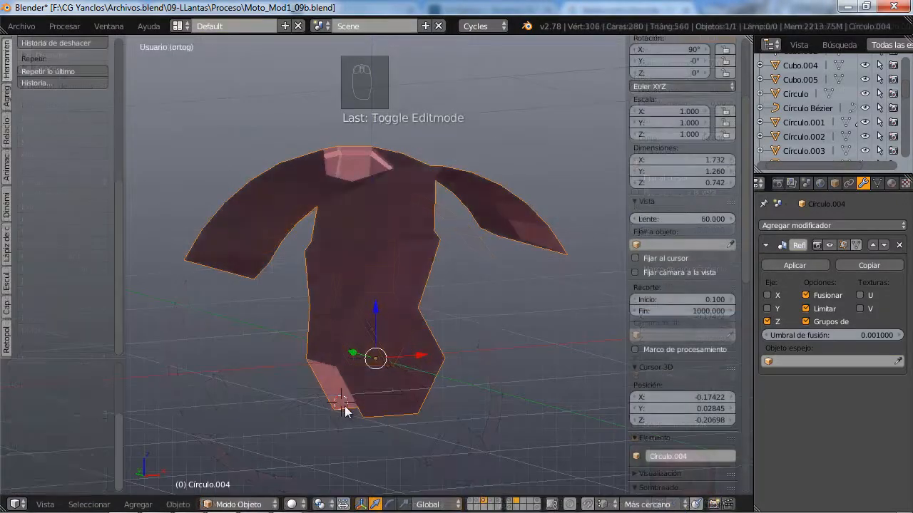
- Reset the 3D cursor to the world origin and spin the whole mesh around it as 3 duplicates over 360°
middle_drag(340, 410, 351, 422)
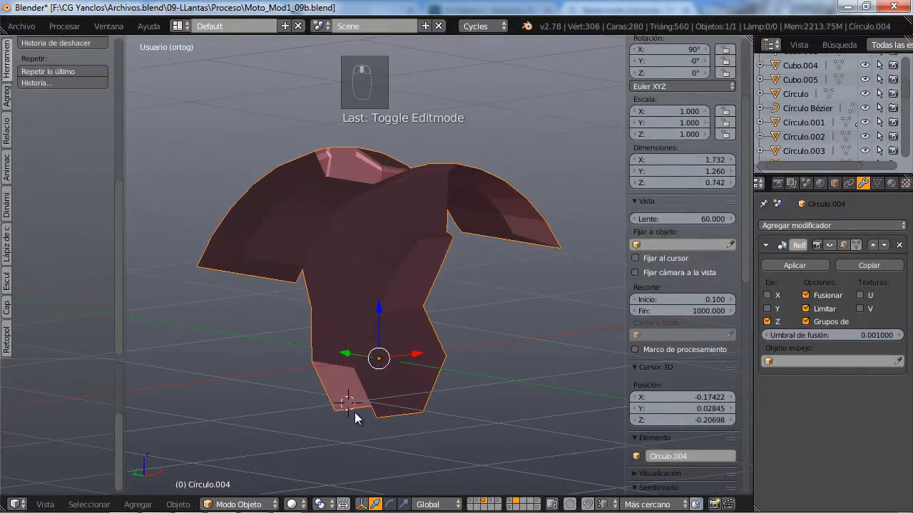
key(shift+c)
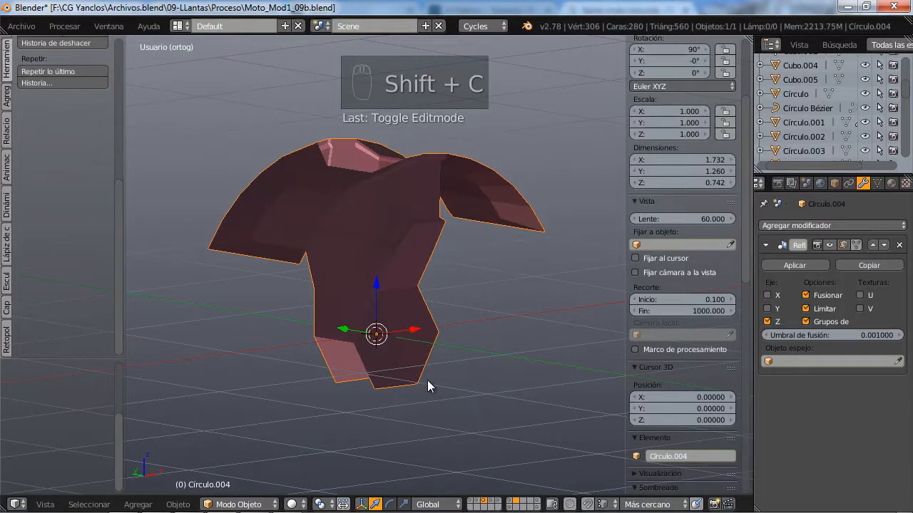
key(KP_1)
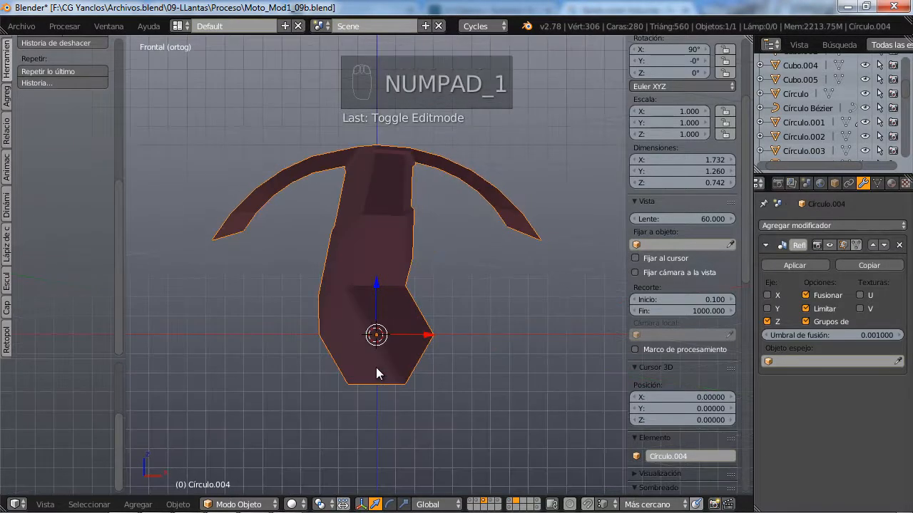
key(Tab)
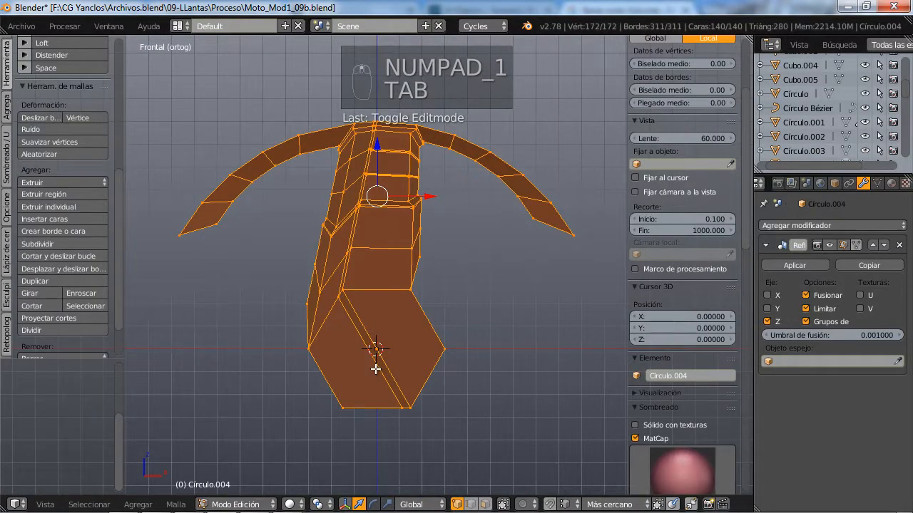
key(alt+r)
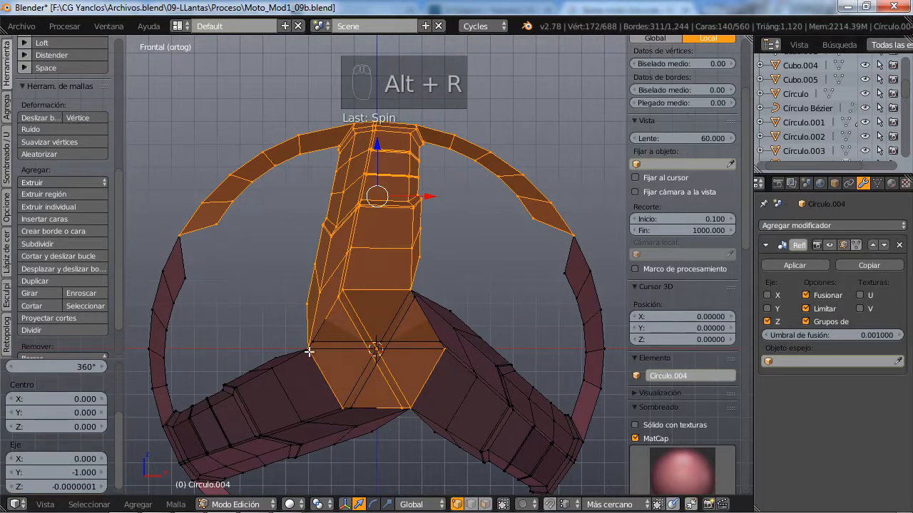
- Select the entire spun wheel mesh, remove its duplicate vertices, and leave mesh editing
middle_drag(309, 351, 353, 353)
key(a)
key(a)
key(a)
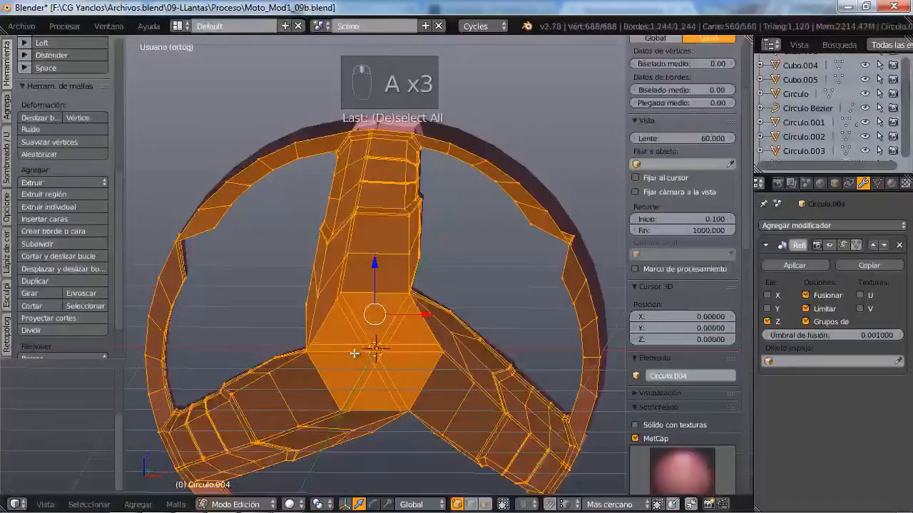
key(KP_1)
scroll(354, 354, down, 2)
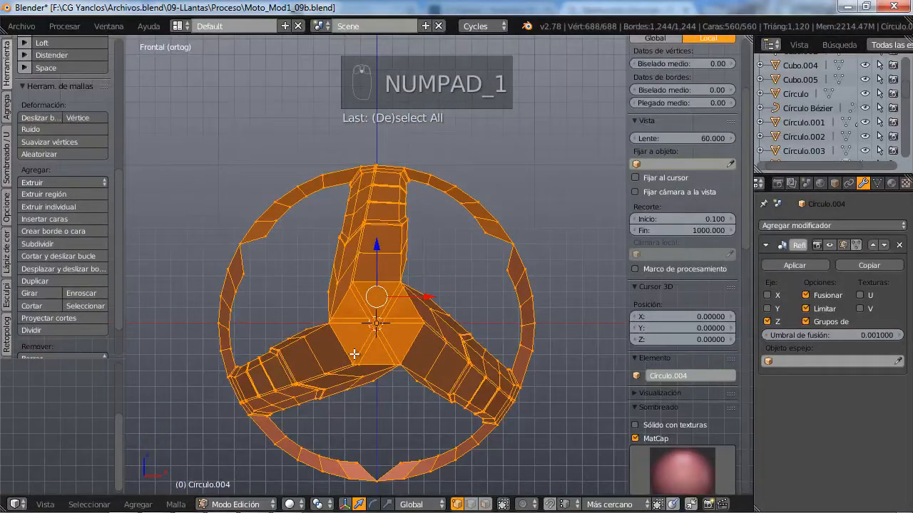
scroll(69, 269, down, 2)
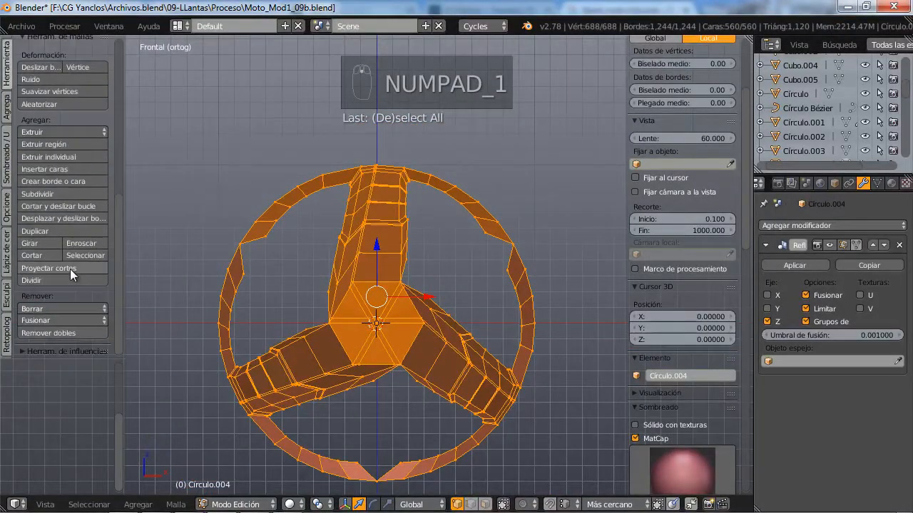
click(80, 331)
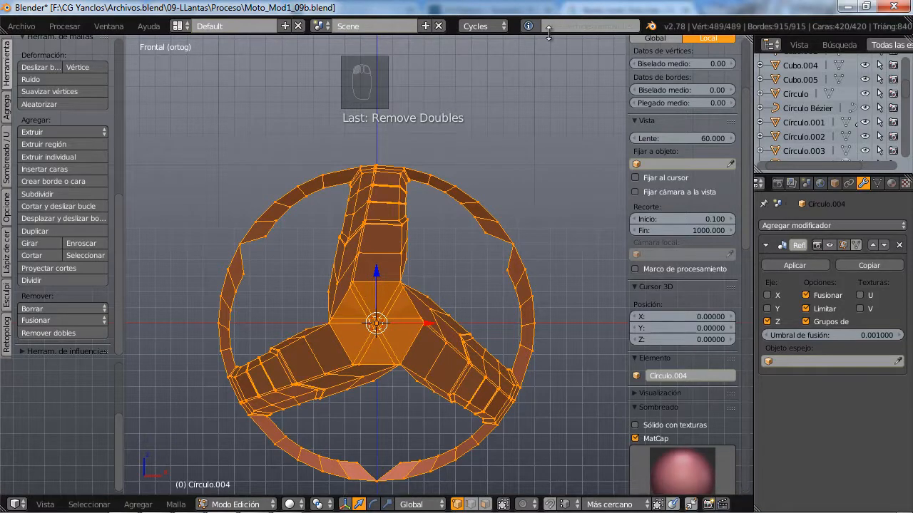
key(Tab)
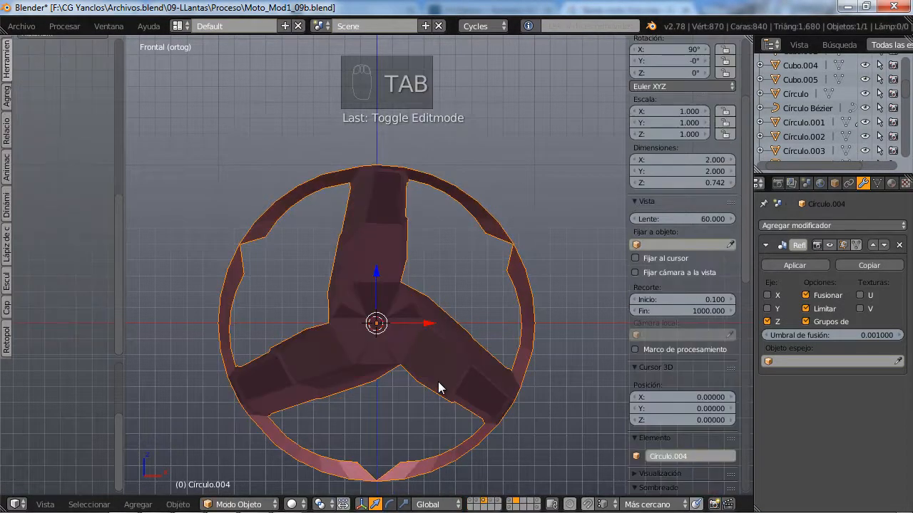
- Select the rim's outer edge loop and examine how it runs across the joined spoke sections
middle_drag(440, 382, 406, 387)
key(a)
key(a)
key(a)
scroll(406, 388, up, 5)
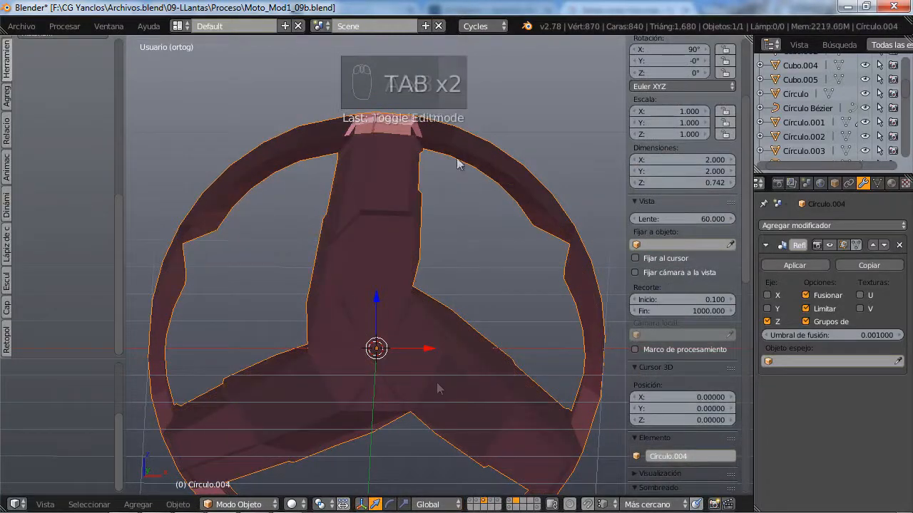
key(Tab)
scroll(430, 244, up, 2)
alt+right_click(419, 235)
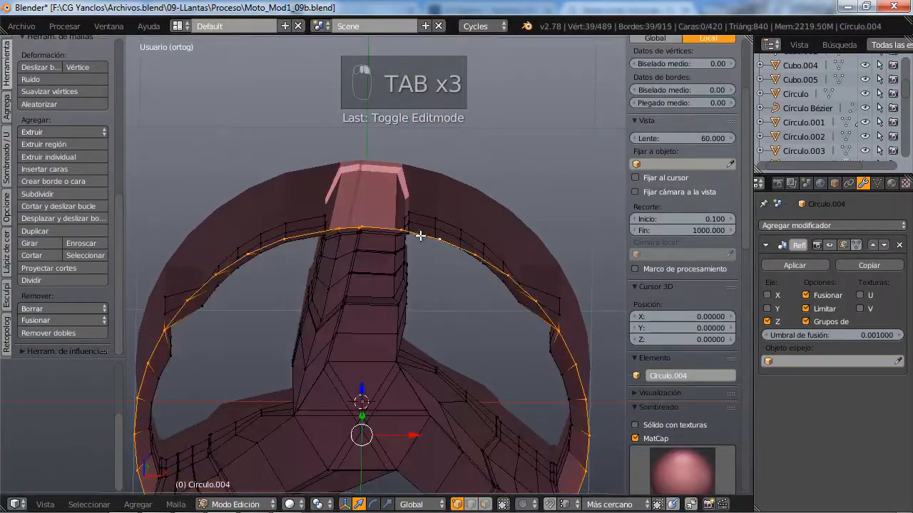
middle_drag(435, 245, 393, 226)
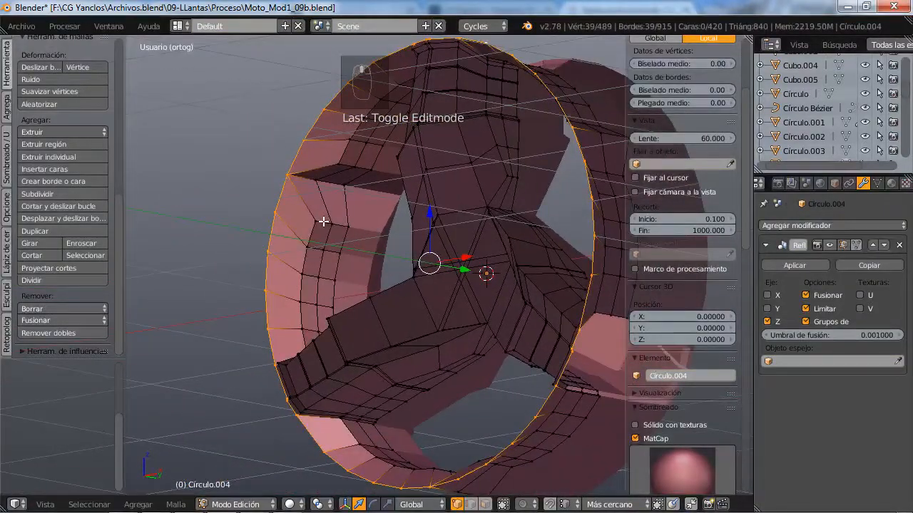
- Merge the two outermost vertices on either side of a rim notch at their center
middle_drag(323, 222, 378, 235)
scroll(360, 225, up, 2)
shift+middle_drag(296, 205, 331, 258)
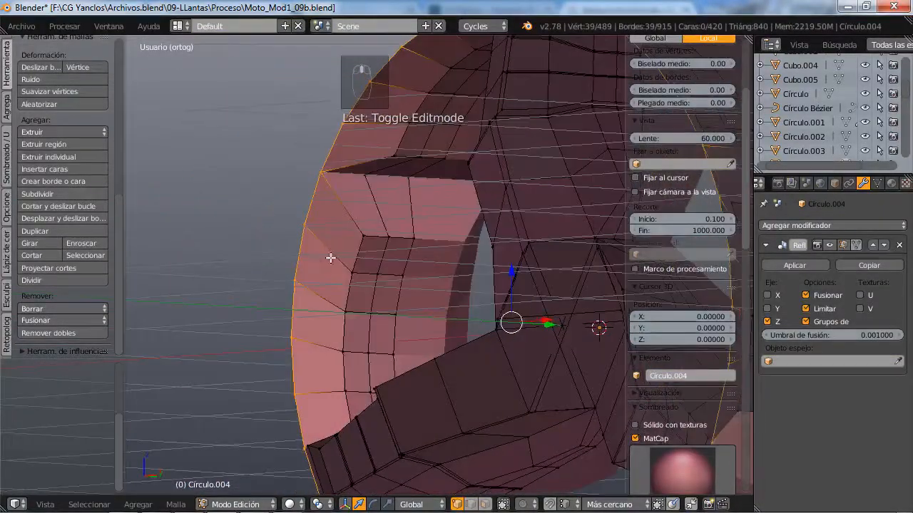
right_click(363, 235)
middle_drag(398, 188, 424, 197)
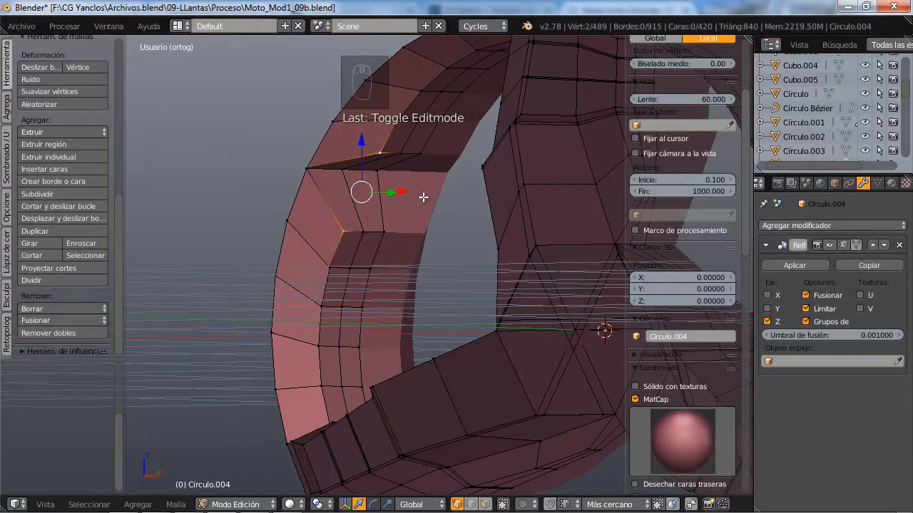
key(alt+m)
click(409, 216)
- Merge the remaining facing vertex pairs of the same rim notch at their centers
middle_drag(419, 220, 379, 216)
right_click(420, 199)
shift+right_click(428, 231)
right_click(428, 231)
shift+right_click(453, 147)
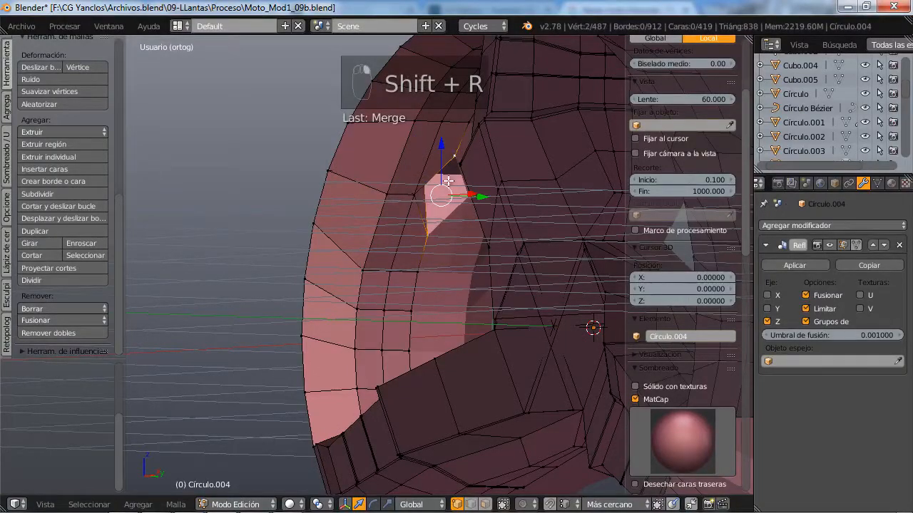
middle_drag(448, 222, 470, 282)
key(shift+r)
- Merge the facing vertex pairs across the other rim notches at their centers
scroll(471, 282, up, 3)
right_click(399, 315)
shift+right_click(369, 235)
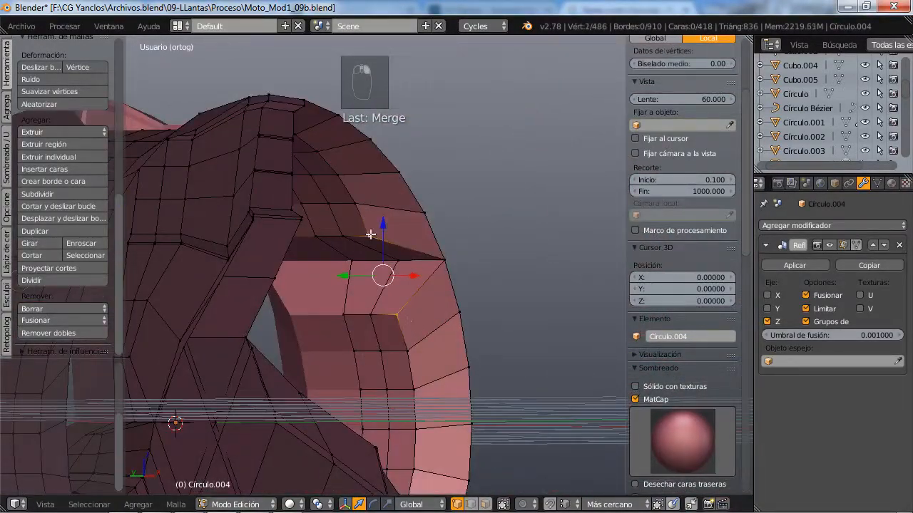
key(shift+r)
key(shift+r)
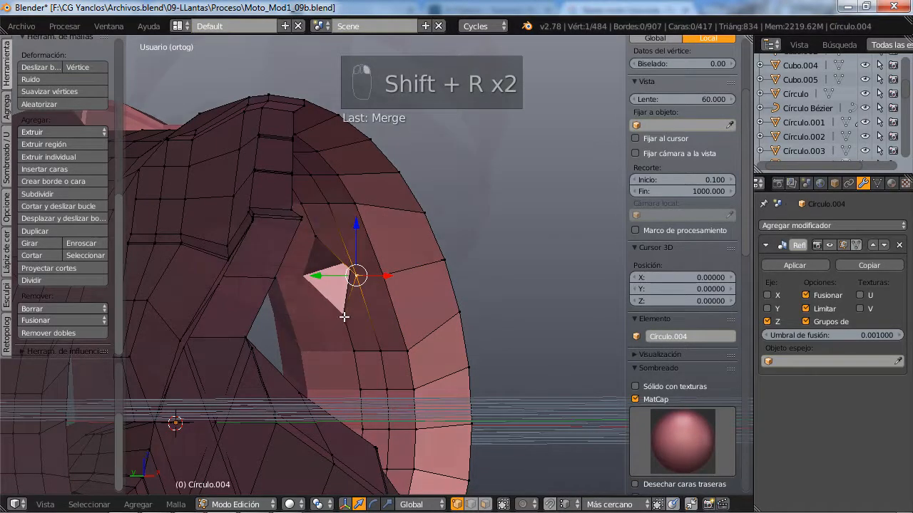
middle_drag(344, 236, 293, 300)
- Add centered loop cuts across the rim faces beside the merged notch vertices
key(ctrl+r)
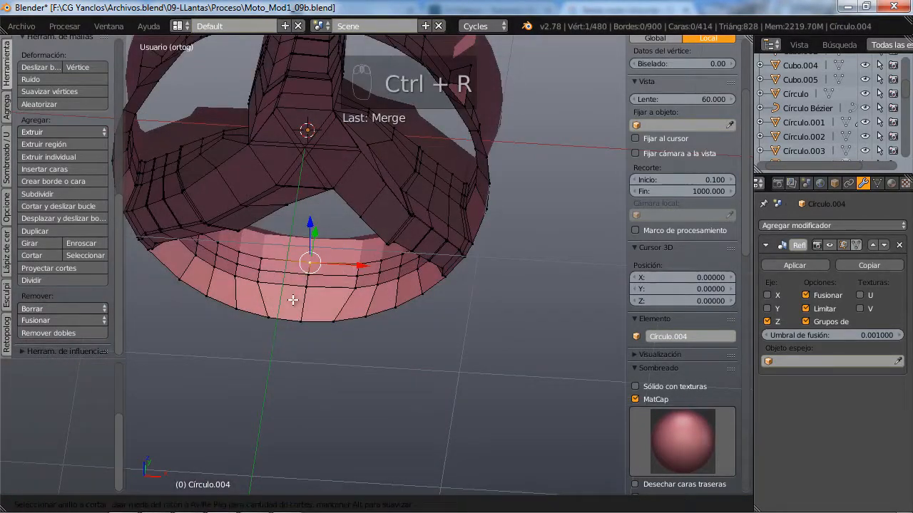
click(285, 283)
right_click(290, 284)
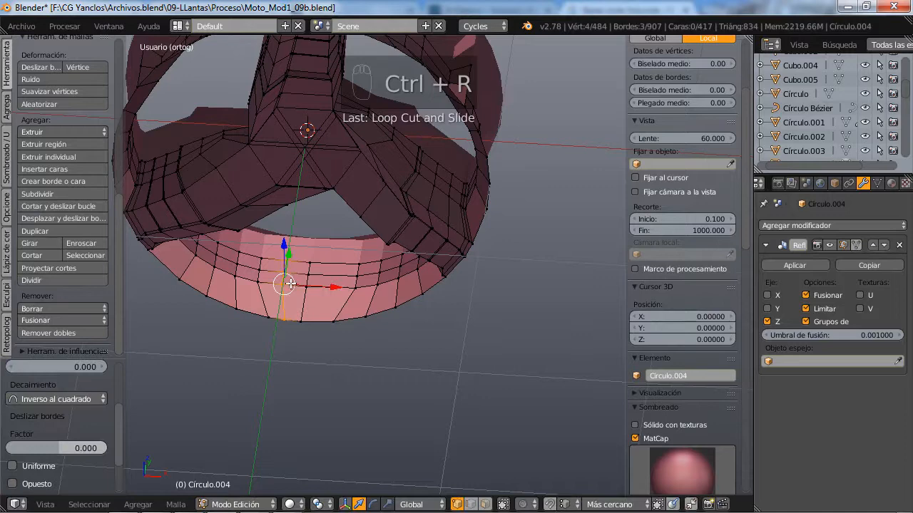
key(ctrl+r)
click(333, 290)
right_click(333, 290)
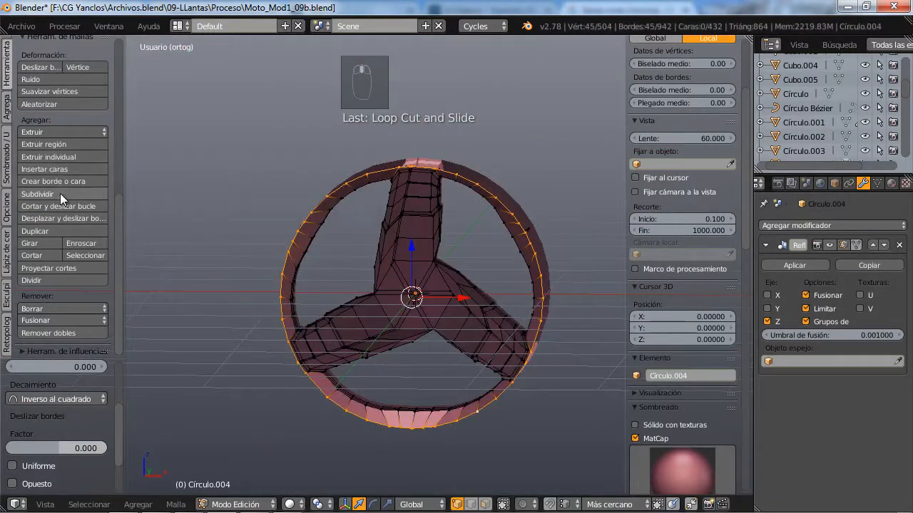
- Make the rim's selected outer edge loop perfectly round with the LoopTools Circle operation
scroll(60, 194, up, 8)
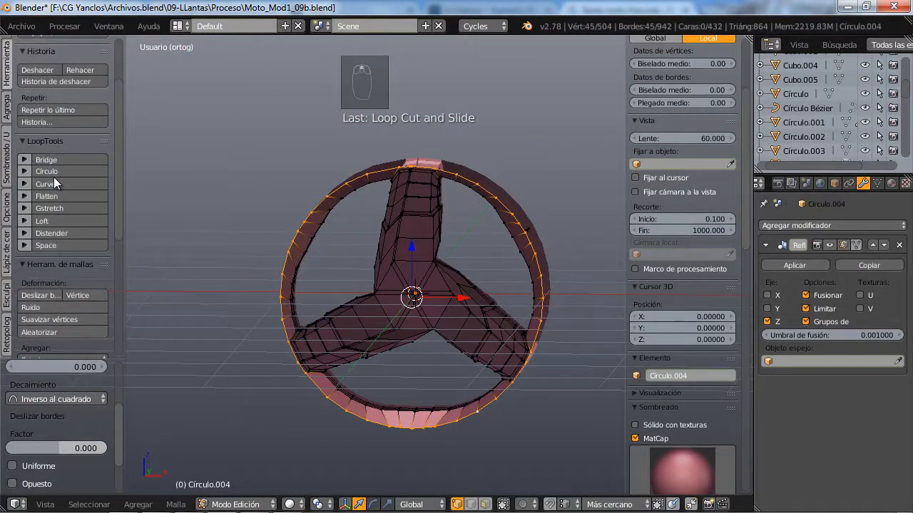
click(57, 172)
key(KP_1)
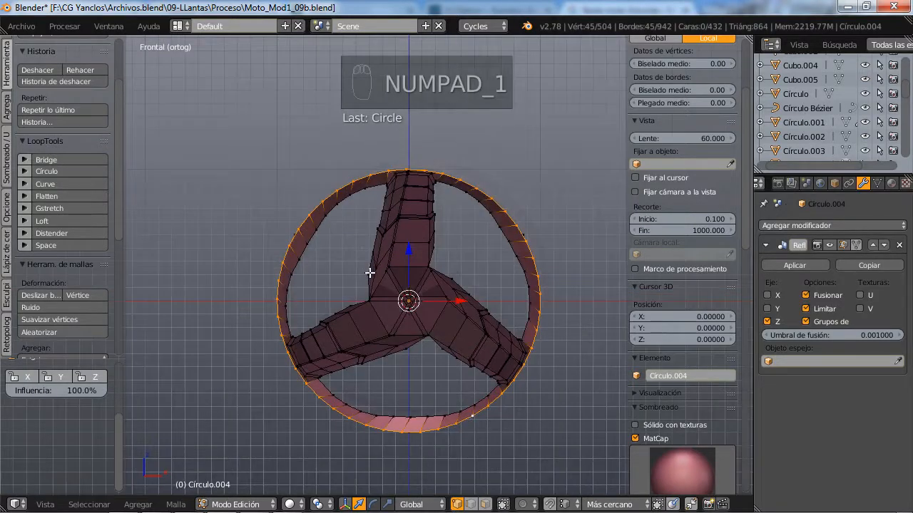
- Extrude the rim's outer edge loop in place and scale it outward to about 1.073
key(e)
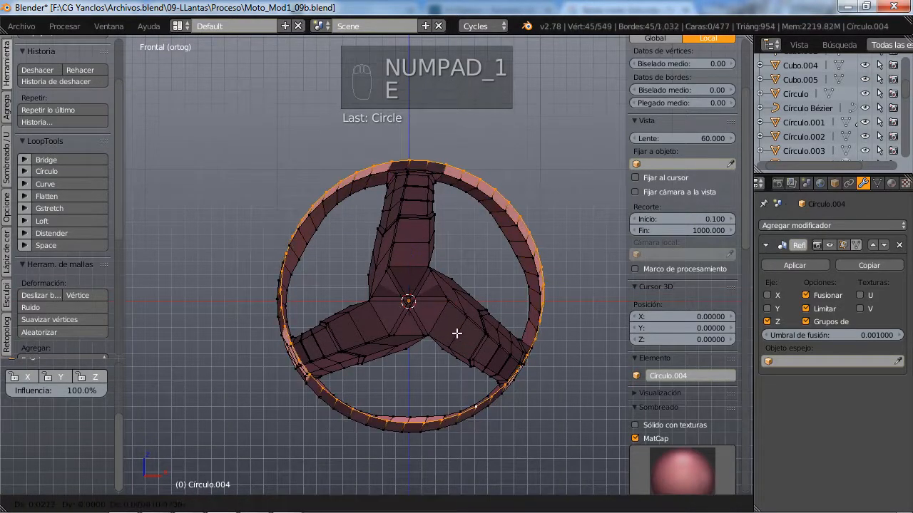
right_click(460, 336)
key(s)
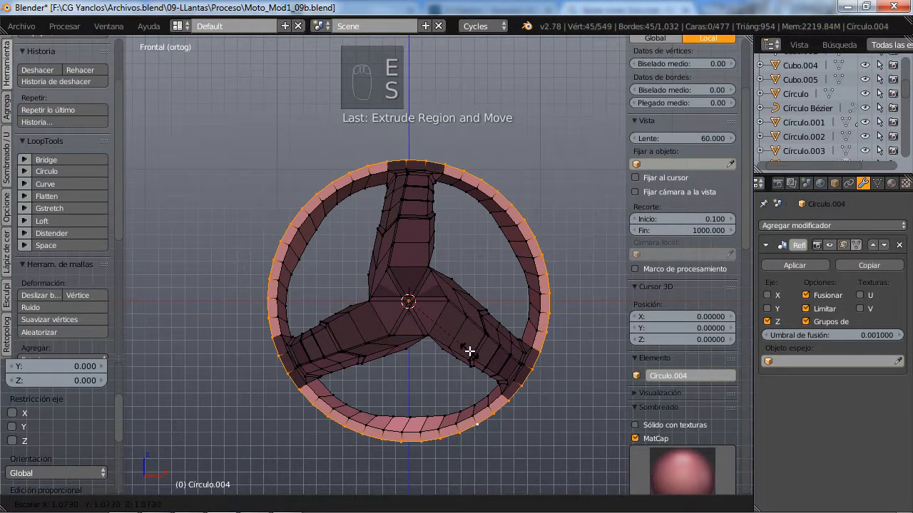
click(469, 351)
- Select the whole wheel mesh and make its normals consistent
key(a)
key(a)
key(a)
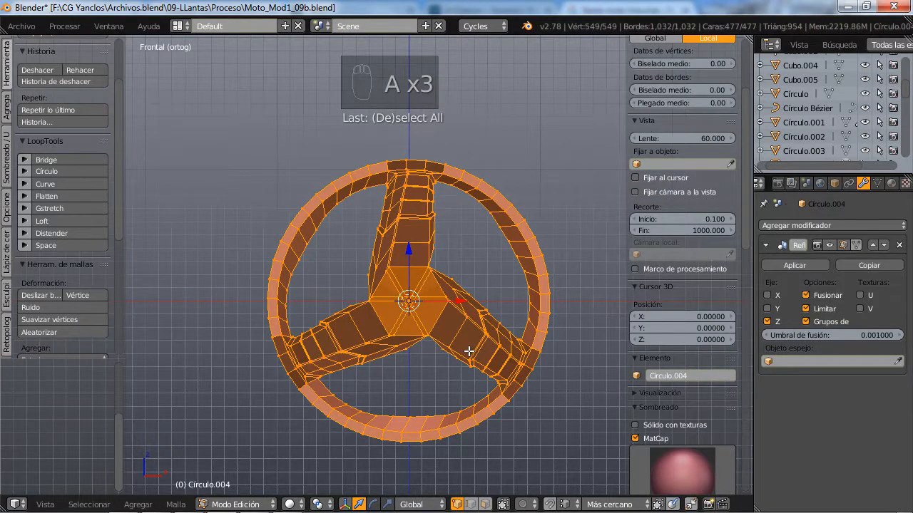
key(ctrl+n)
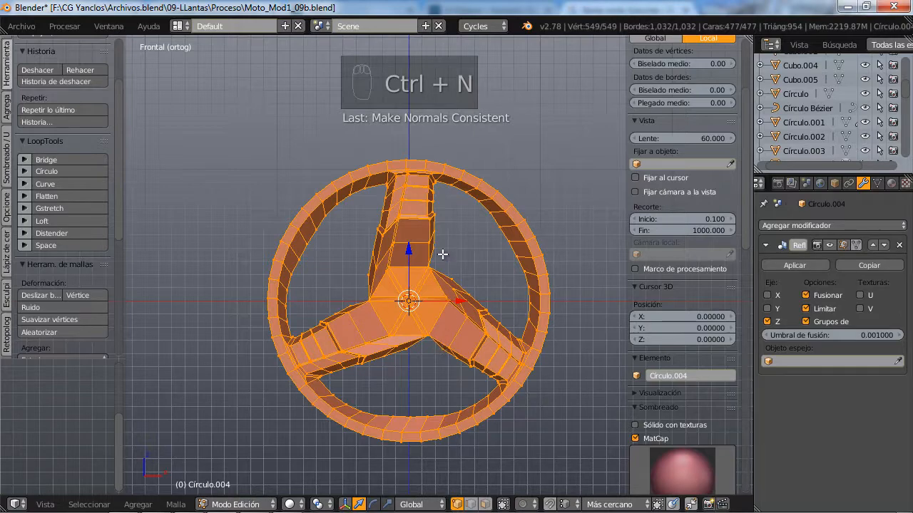
- Add a loop cut around the flat outer rim band, slid toward its inner edge with a factor of 0.805
scroll(443, 253, up, 6)
key(Tab)
key(Tab)
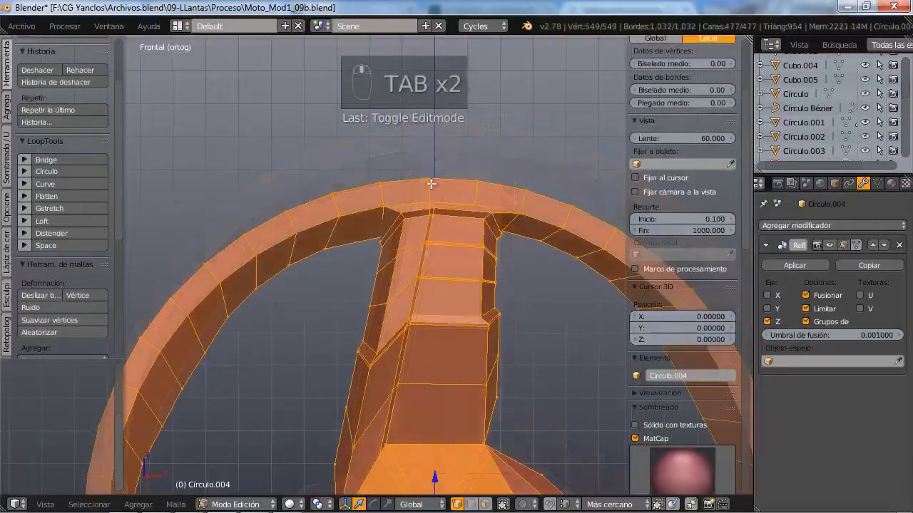
key(ctrl+r)
click(431, 189)
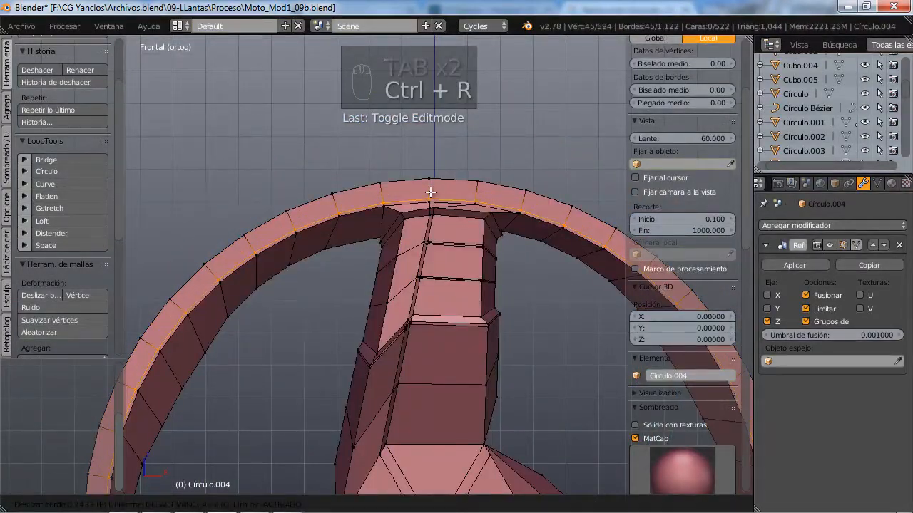
click(430, 193)
scroll(438, 249, down, 7)
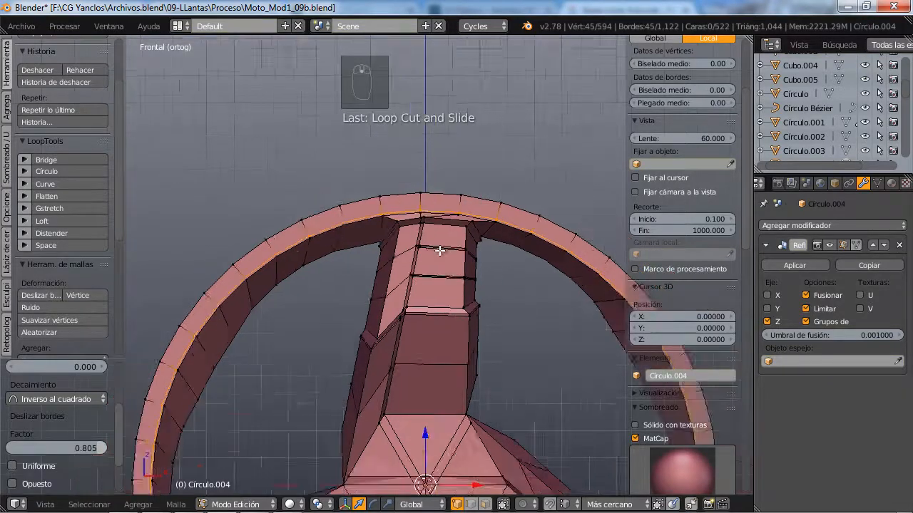
key(ctrl+z)
key(ctrl+z)
- Give the wheel object a Subdivision Surface modifier at level 2 and shade it smooth
middle_drag(440, 283, 540, 360)
key(Tab)
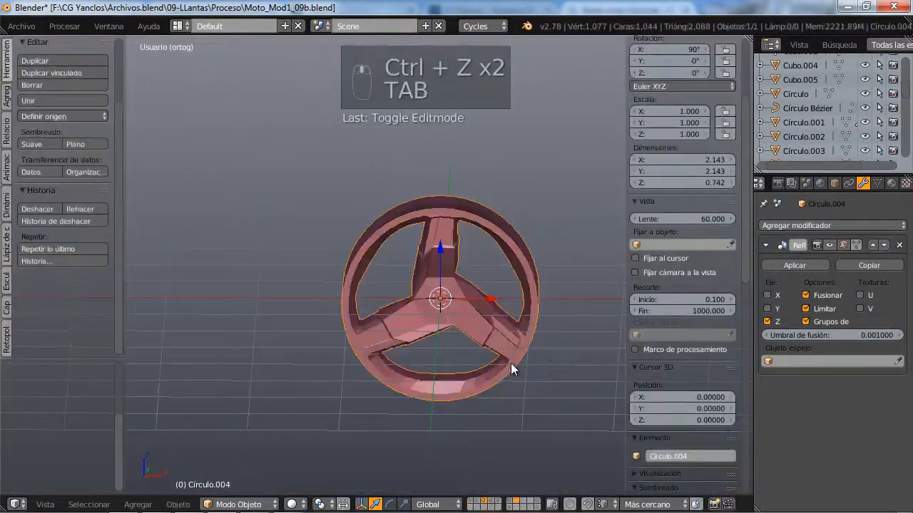
key(ctrl+2)
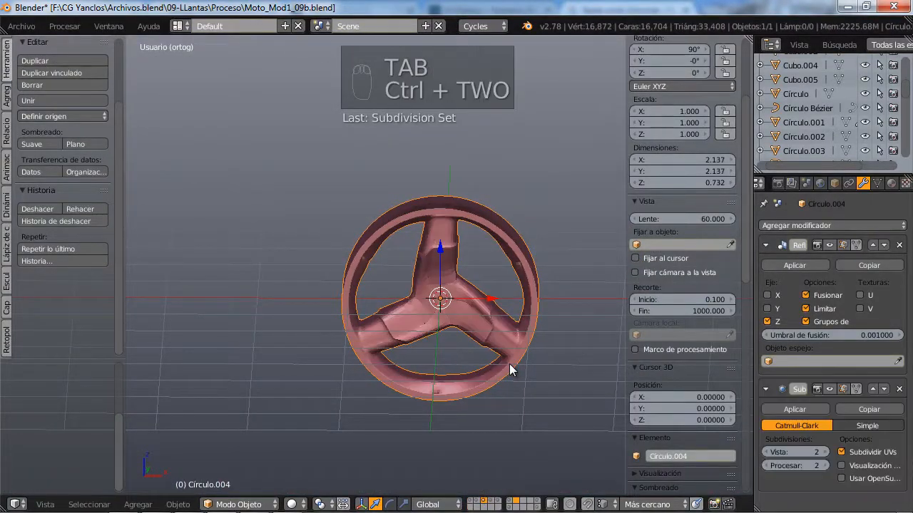
scroll(537, 412, up, 3)
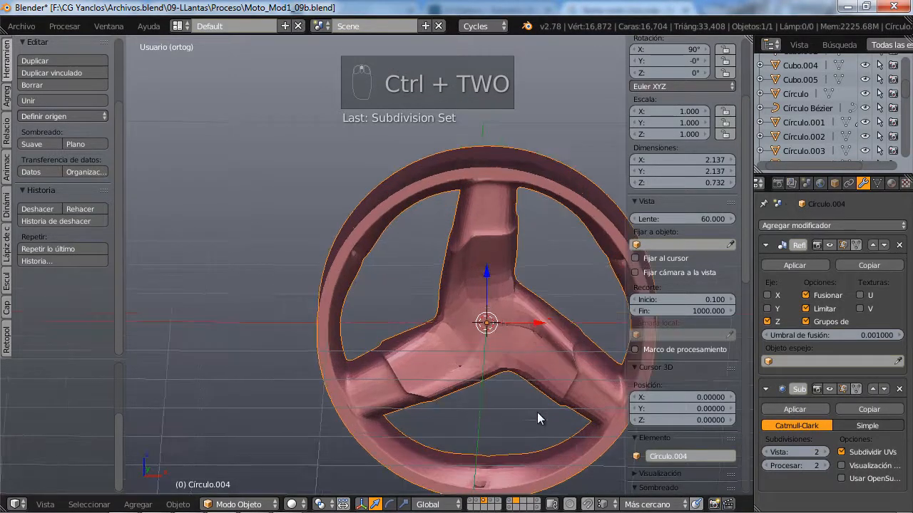
middle_drag(537, 412, 524, 380)
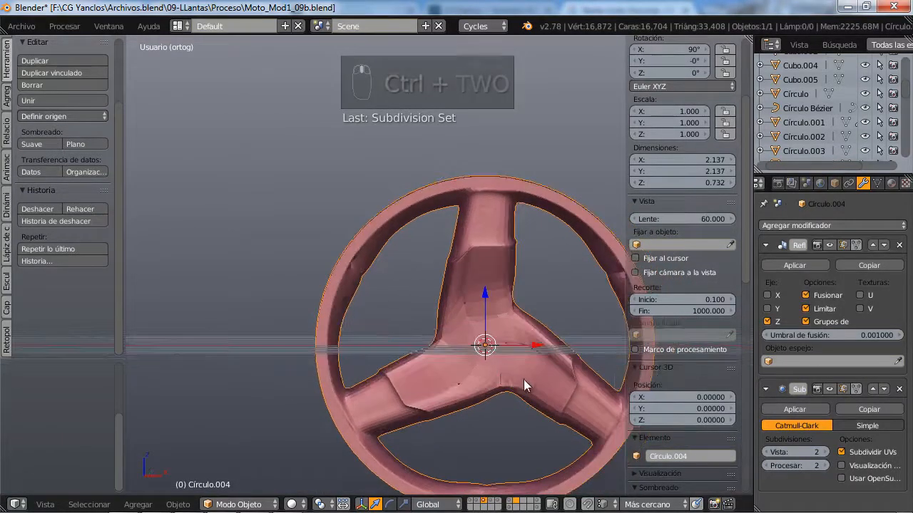
click(41, 144)
- Examine the smoothed wheel's hub, spokes and inner rim surfaces from several angles, comparing them with the mesh edges
middle_drag(419, 360, 458, 363)
scroll(446, 413, up, 3)
shift+middle_drag(501, 395, 340, 320)
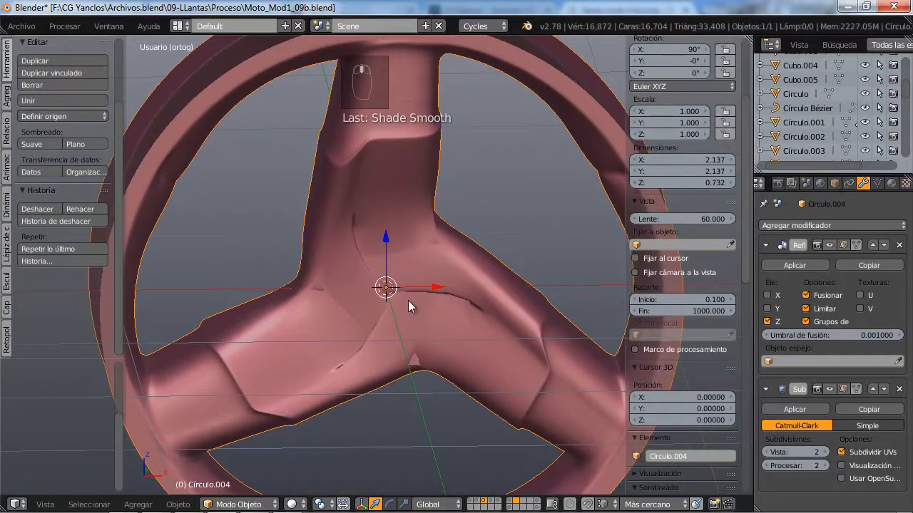
key(Tab)
scroll(401, 308, up, 2)
scroll(401, 322, down, 4)
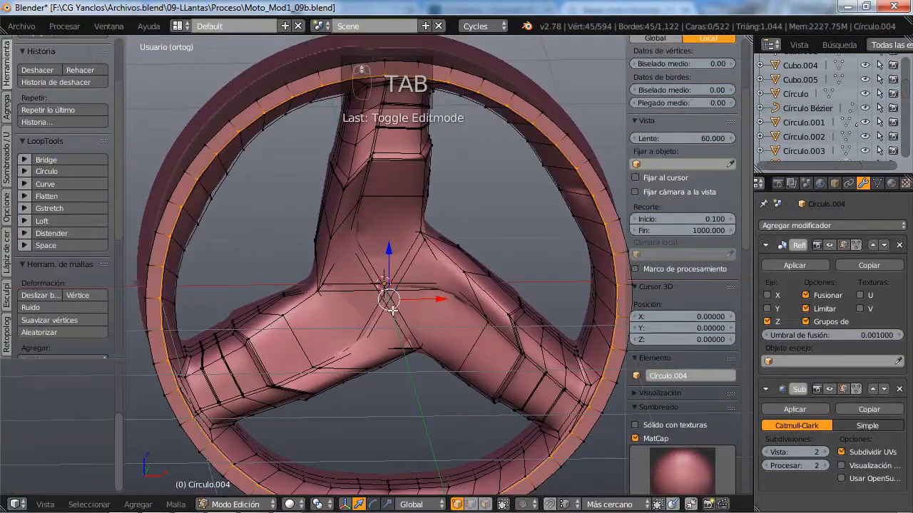
key(Tab)
middle_drag(312, 310, 293, 315)
scroll(404, 319, up, 3)
scroll(364, 229, down, 4)
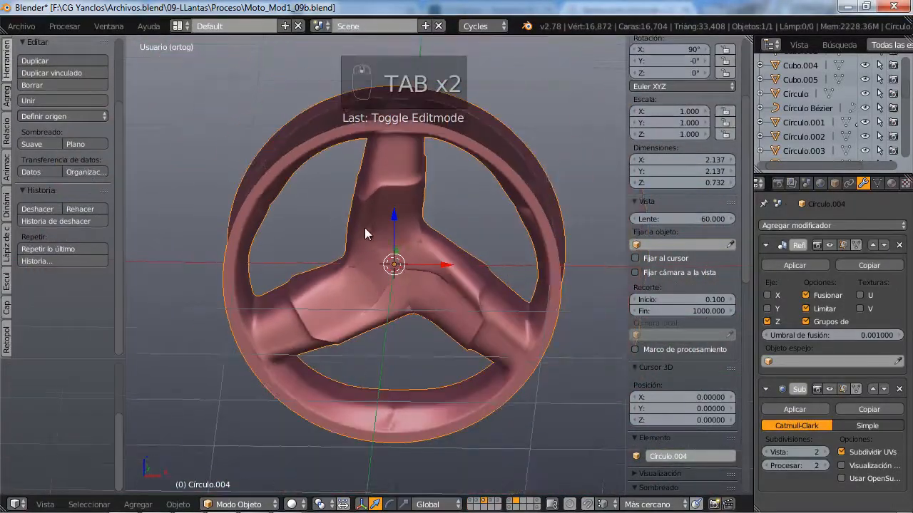
middle_drag(345, 293, 375, 288)
scroll(323, 308, up, 3)
scroll(395, 217, up, 4)
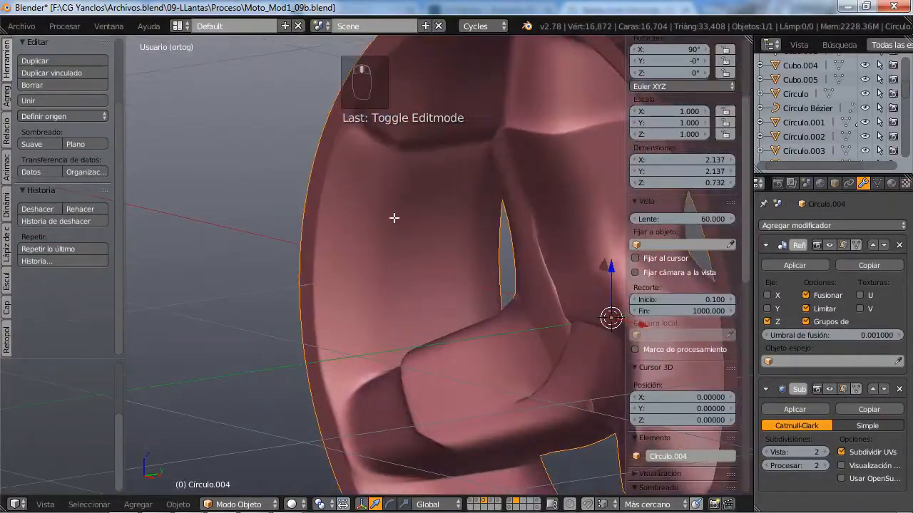
- Scale the edge loop around one opening between two spokes of the wheel mesh by 0.7
key(Tab)
middle_drag(420, 163, 271, 314)
right_click(318, 246)
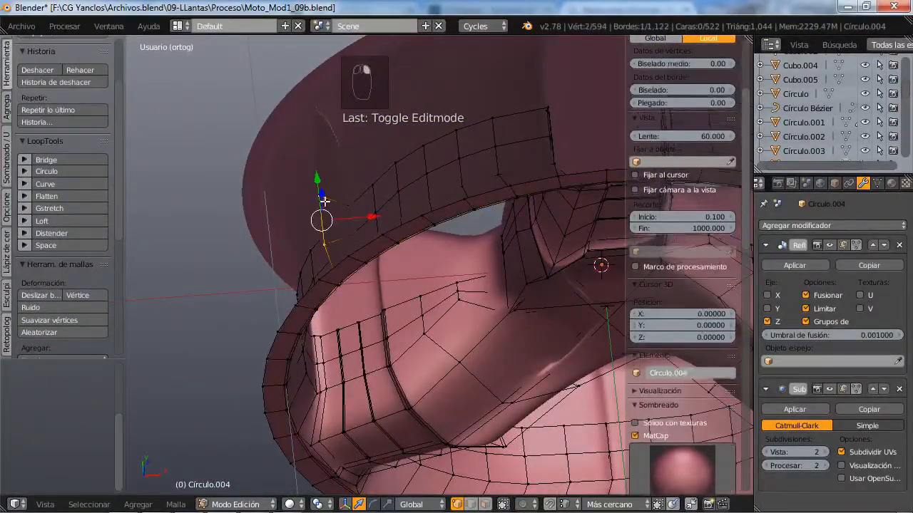
scroll(399, 292, down, 5)
middle_drag(504, 315, 343, 263)
shift+middle_drag(400, 268, 308, 57)
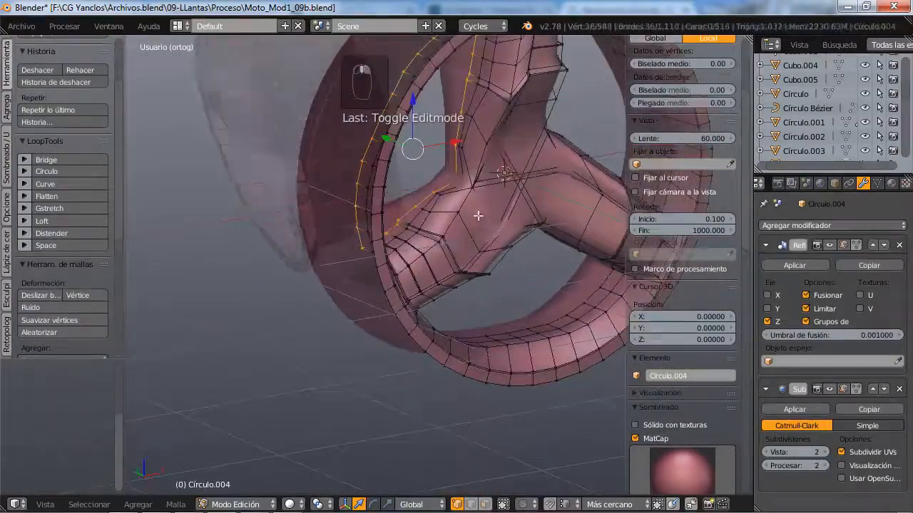
middle_drag(479, 214, 445, 209)
middle_drag(449, 208, 496, 326)
key(s)
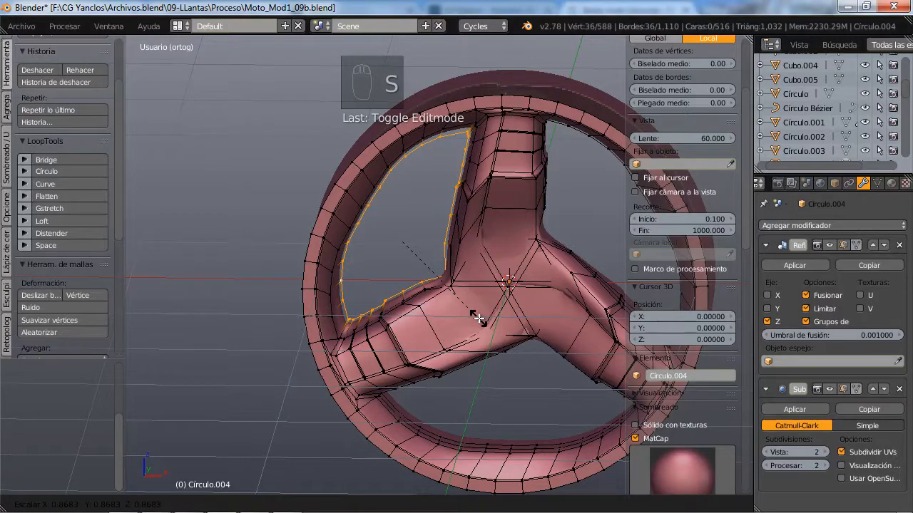
text(0.7)
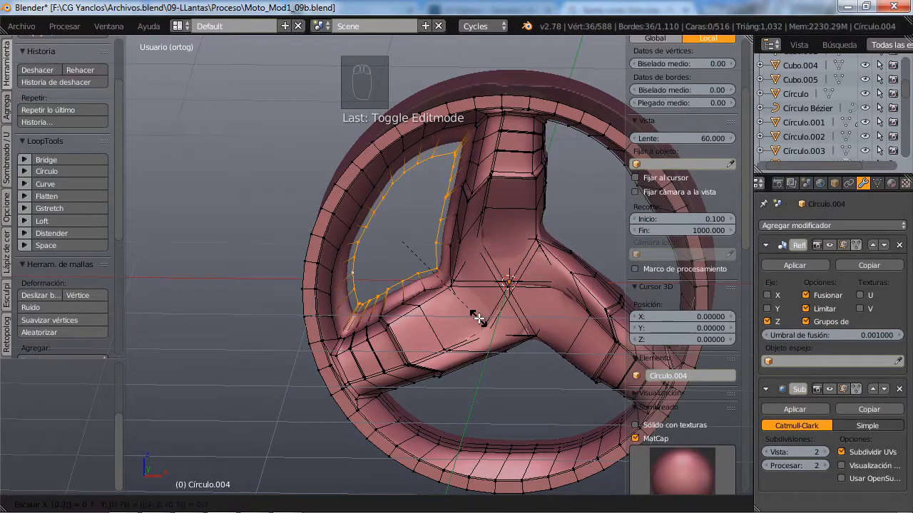
key(Return)
middle_drag(478, 319, 275, 268)
alt+right_click(318, 238)
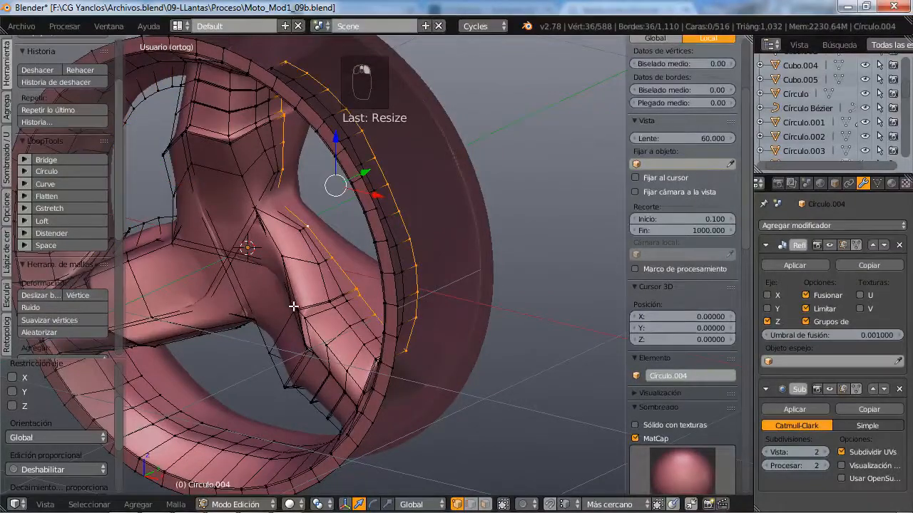
middle_drag(291, 307, 340, 286)
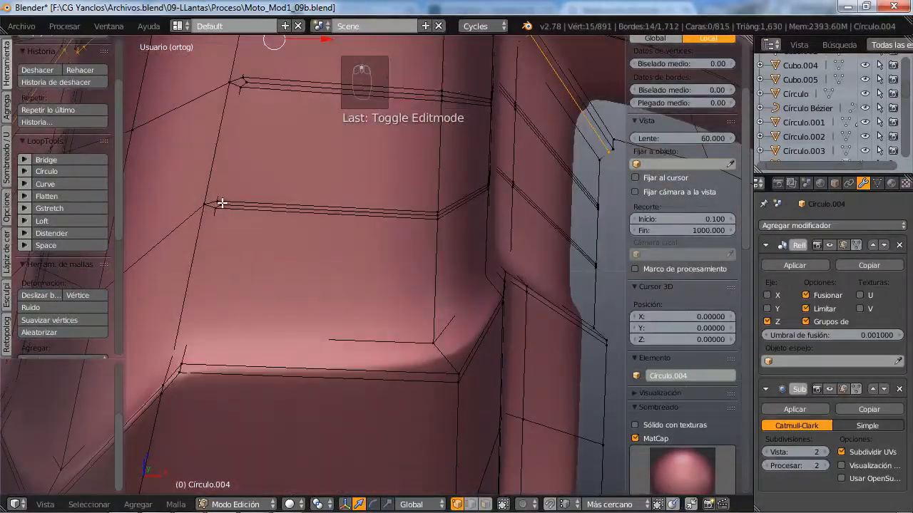
- Edge-slide the upper and lower edge runs of the spoke's lower groove away from its middle edges to widen the groove
right_click(218, 204)
middle_drag(443, 263, 365, 267)
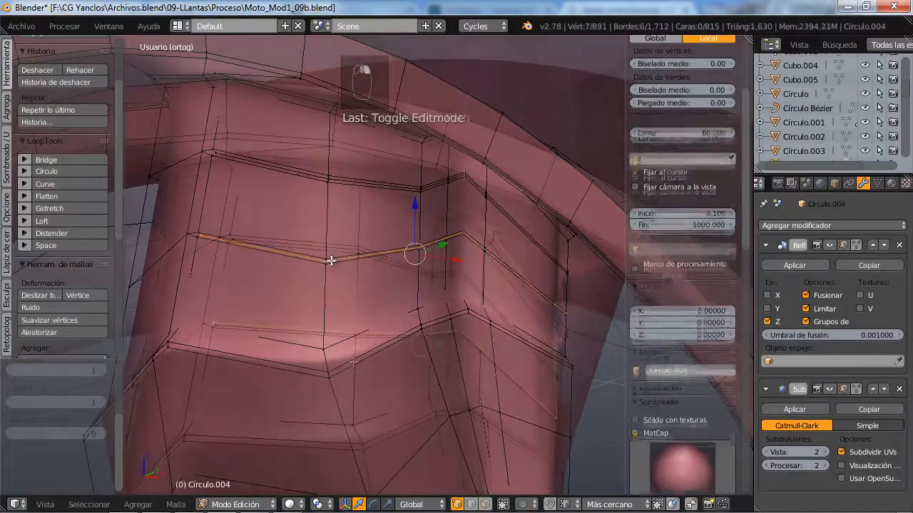
key(g)
key(g)
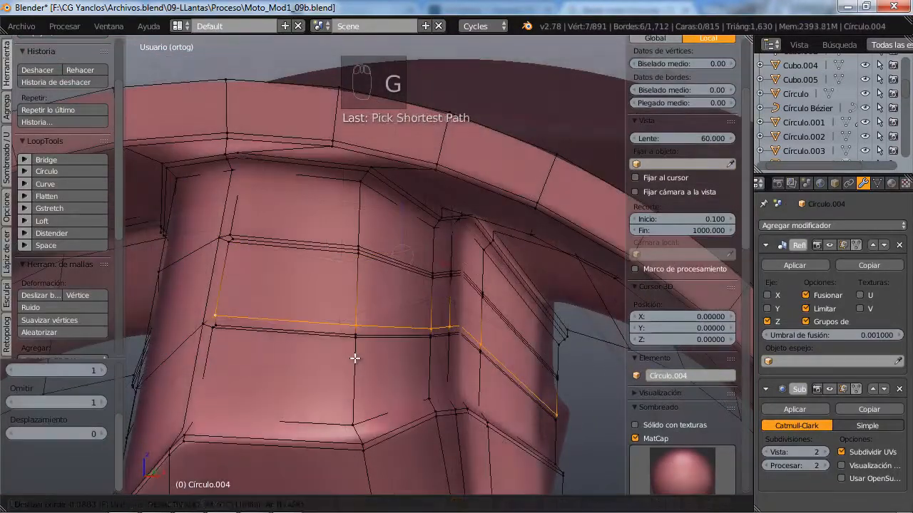
click(355, 358)
alt+right_click(224, 331)
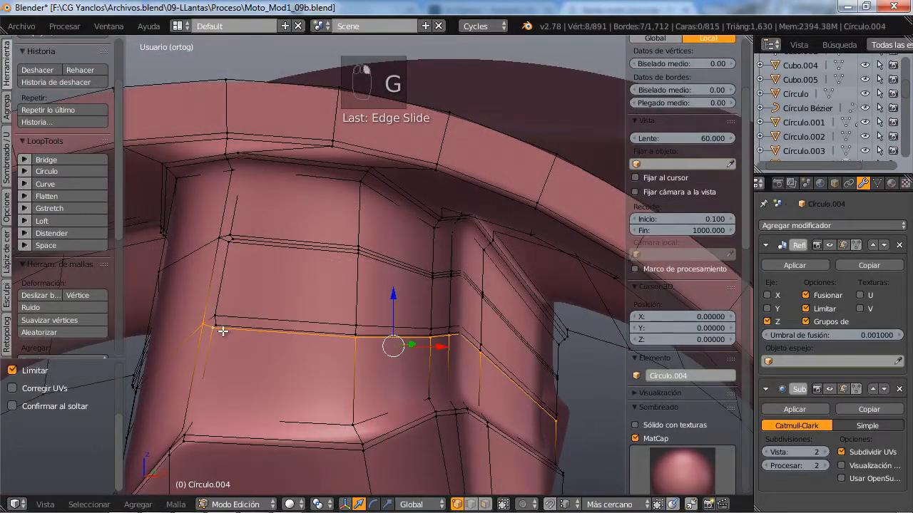
shift+right_click(203, 324)
key(g)
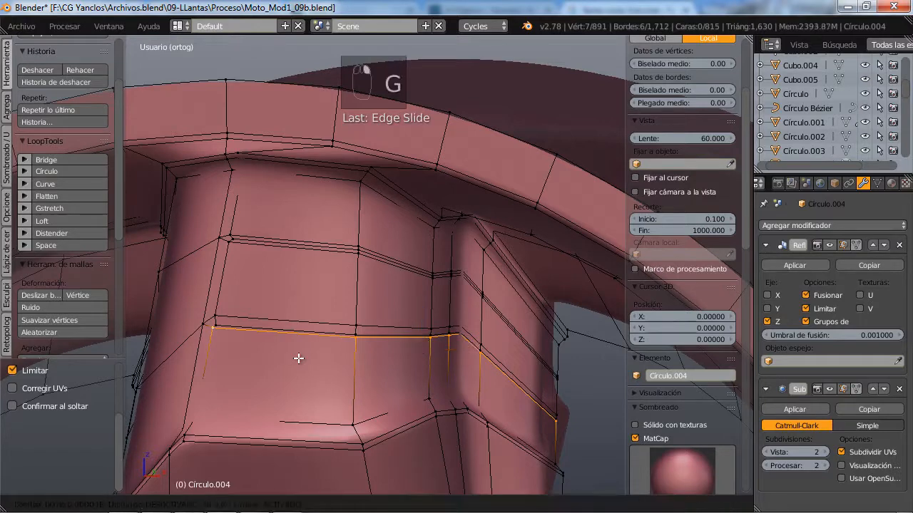
click(297, 361)
- Shrink/Fatten the middle edge run of the spoke's upper groove and bevel the border edges of the lower groove
mouse_move(295, 353)
middle_down()
mouse_move(296, 361)
mouse_move(303, 346)
middle_up()
right_click(254, 235)
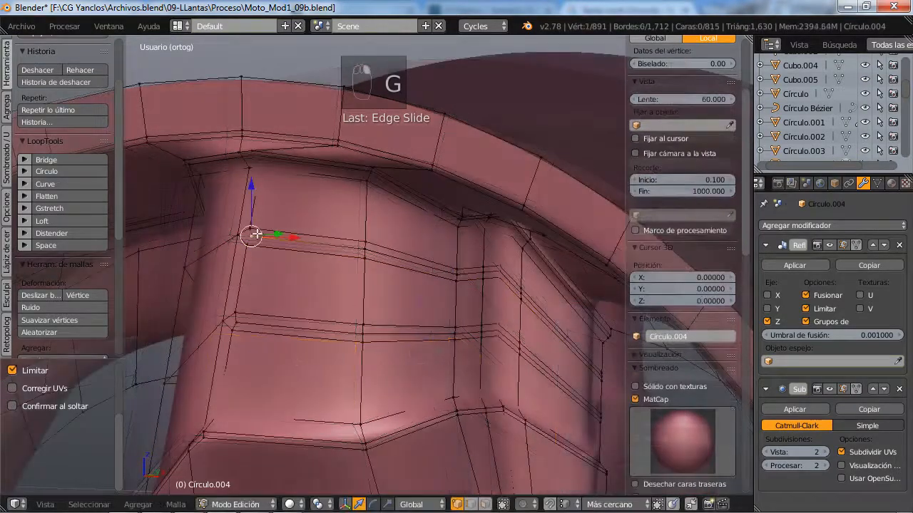
alt+right_click(259, 236)
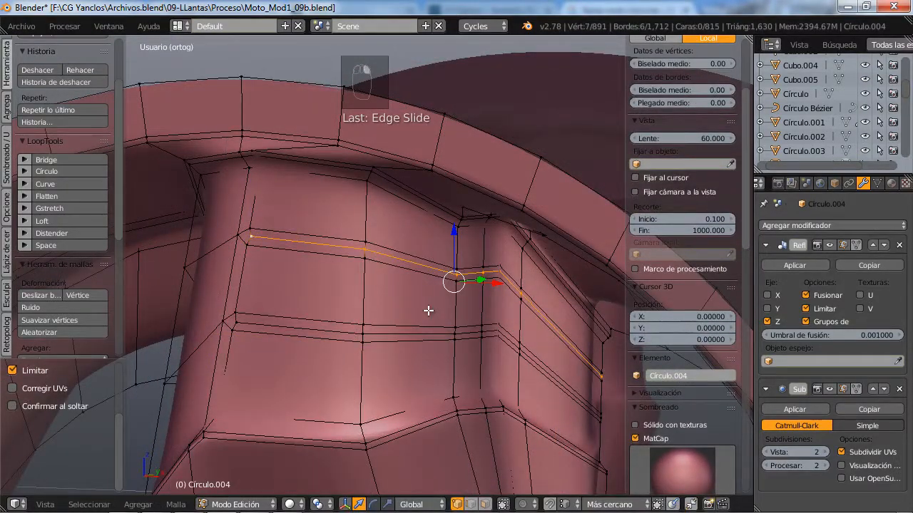
key(alt+s)
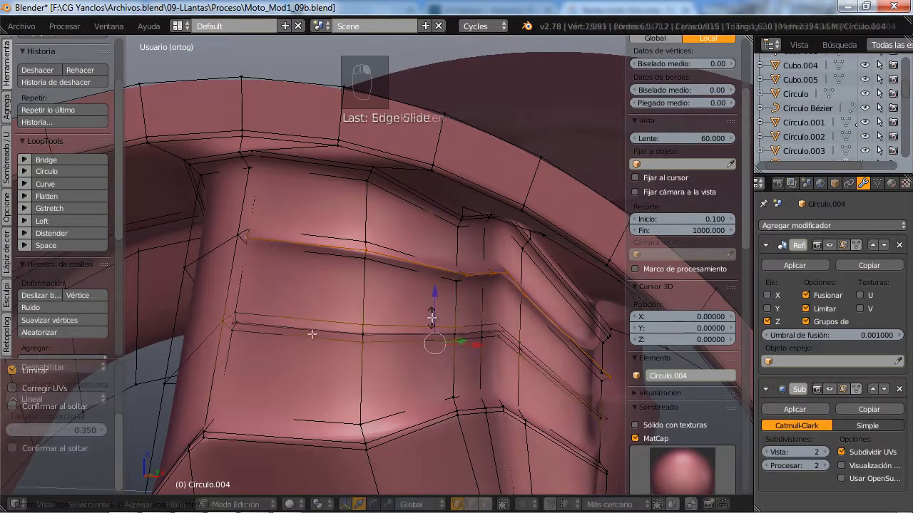
mouse_move(314, 342)
middle_down()
mouse_move(308, 363)
mouse_move(325, 353)
middle_up()
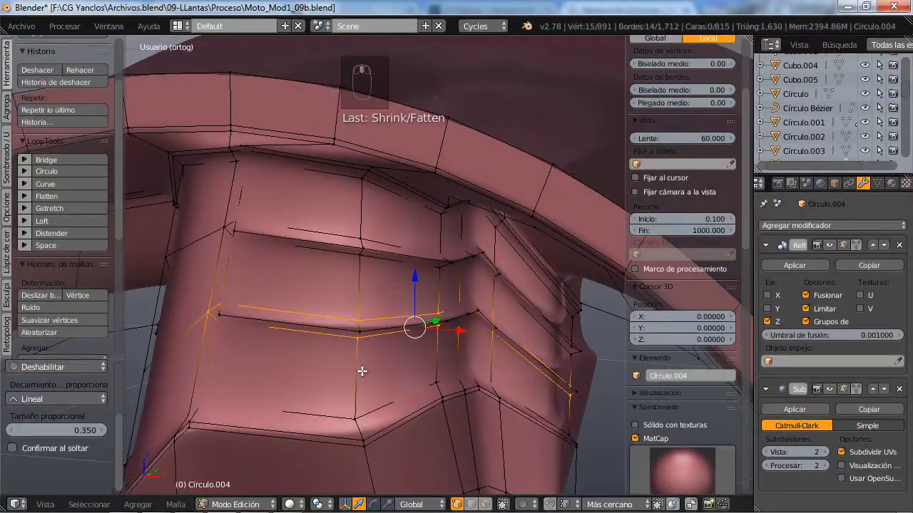
key(ctrl+b)
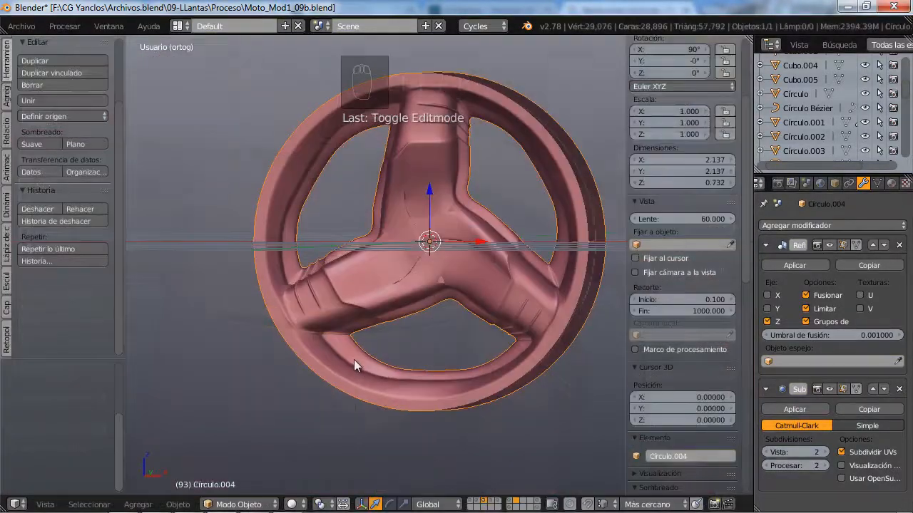
- Check the grooved wheel in Object Mode, duplicate it in place and move the copy to a separate layer
middle_drag(353, 360, 362, 363)
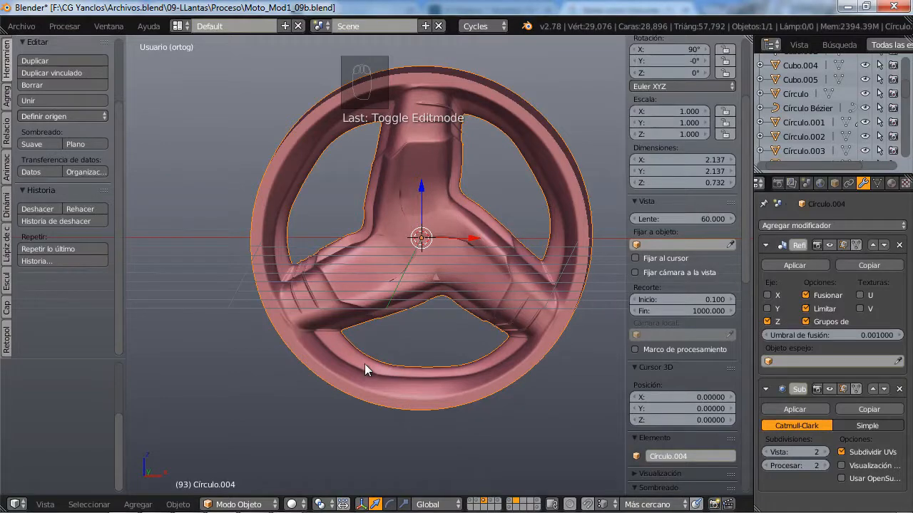
mouse_move(403, 290)
middle_down()
mouse_move(317, 283)
mouse_move(481, 301)
mouse_move(485, 293)
mouse_move(387, 294)
mouse_move(341, 310)
mouse_move(423, 304)
mouse_move(427, 278)
mouse_move(479, 275)
mouse_move(376, 250)
mouse_move(375, 269)
mouse_move(303, 271)
mouse_move(300, 325)
mouse_move(382, 281)
mouse_move(322, 255)
mouse_move(407, 273)
mouse_move(410, 349)
mouse_move(394, 266)
mouse_move(393, 284)
mouse_move(370, 281)
mouse_move(387, 284)
middle_up()
scroll(423, 304, down, 4)
scroll(423, 303, up, 5)
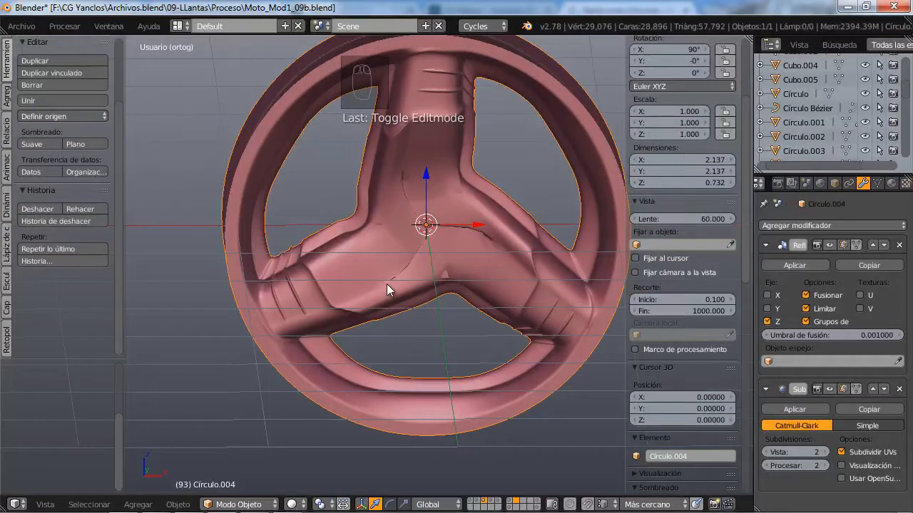
scroll(386, 283, down, 3)
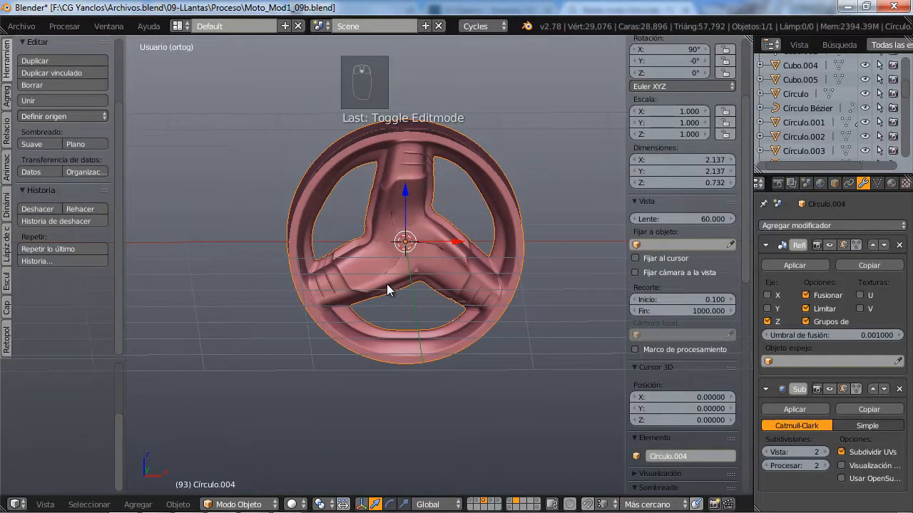
key(shift+d)
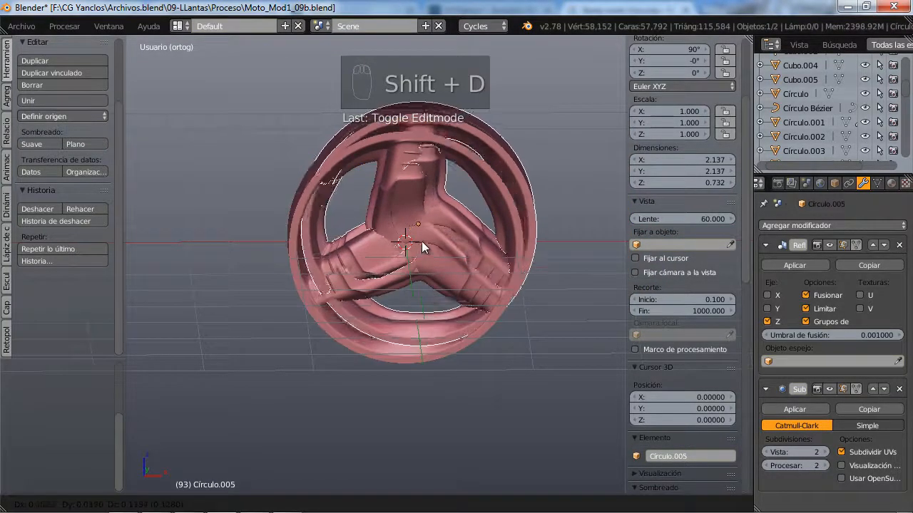
right_click(451, 264)
key(m)
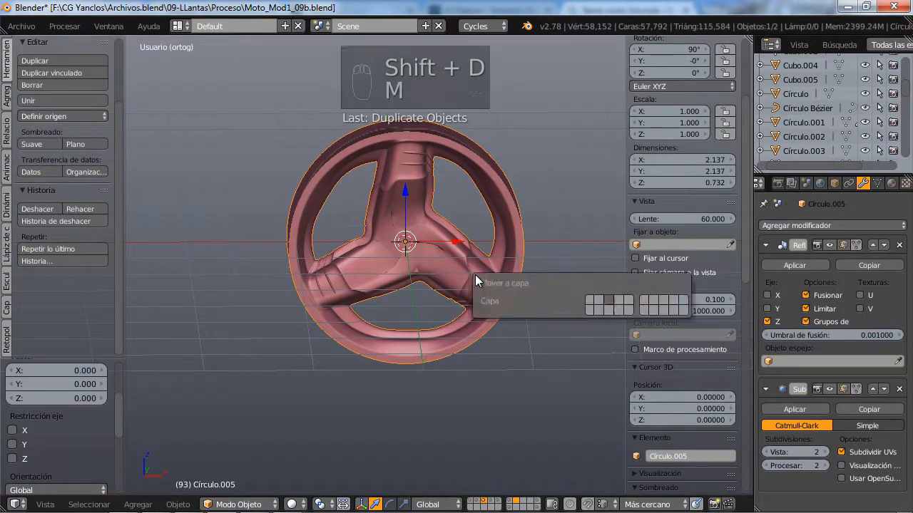
click(657, 299)
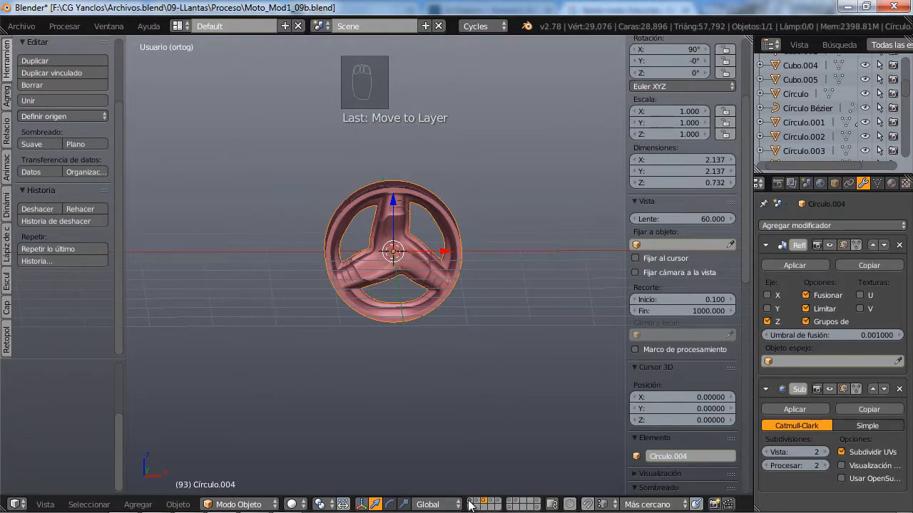
- Show the motorcycle's layers along with the wheel, rotate the wheel 90° about Z and move it to the front tyre
shift+click(475, 502)
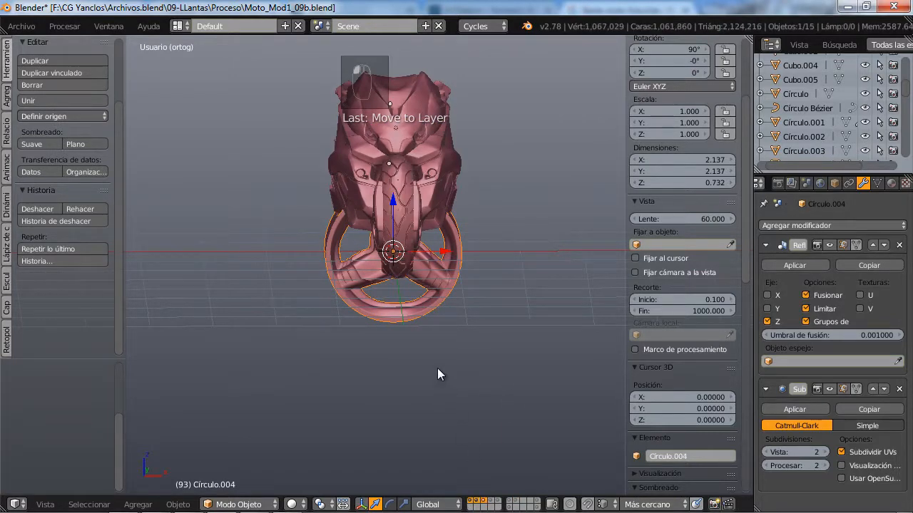
key(g)
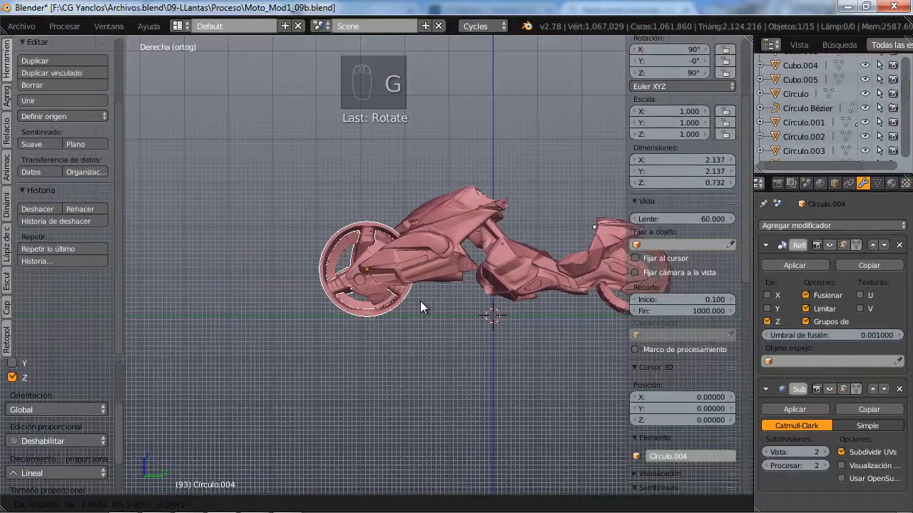
click(420, 301)
- Scale the wheel to about 0.651 to fit inside the front tyre
scroll(418, 338, up, 6)
scroll(418, 338, up, 1)
key(s)
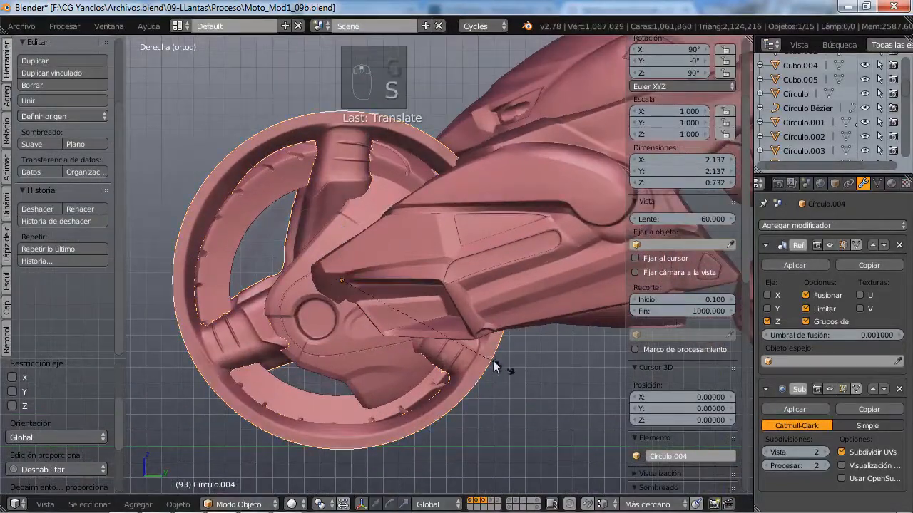
click(438, 354)
key(g)
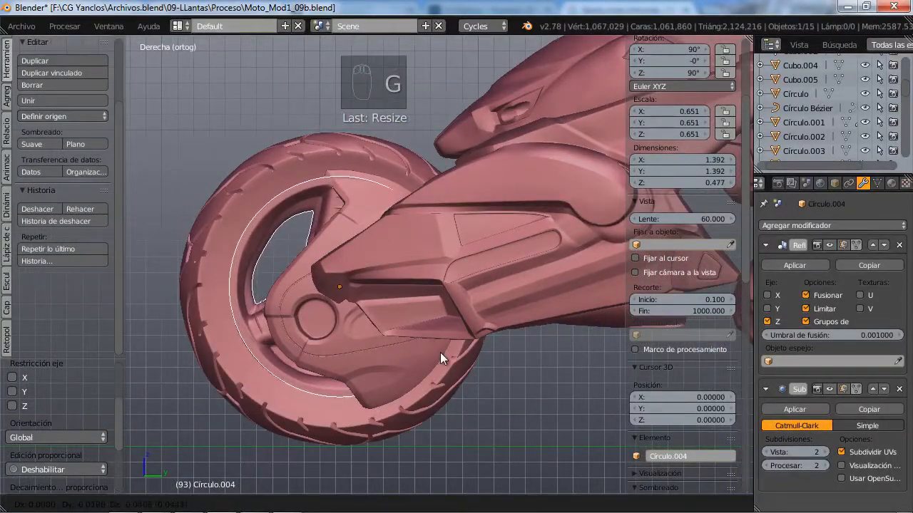
right_click(440, 352)
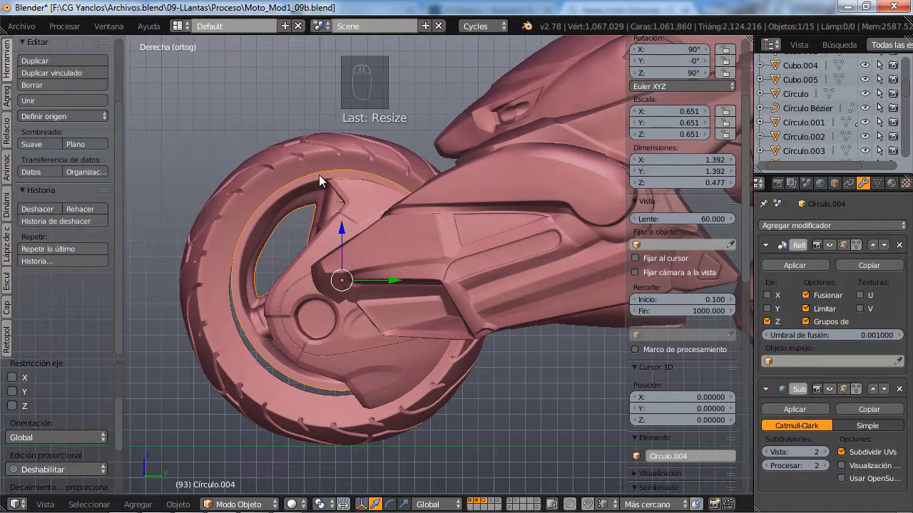
- Copy the front tyre's Y position of -2.896 to the wheel
right_click(323, 152)
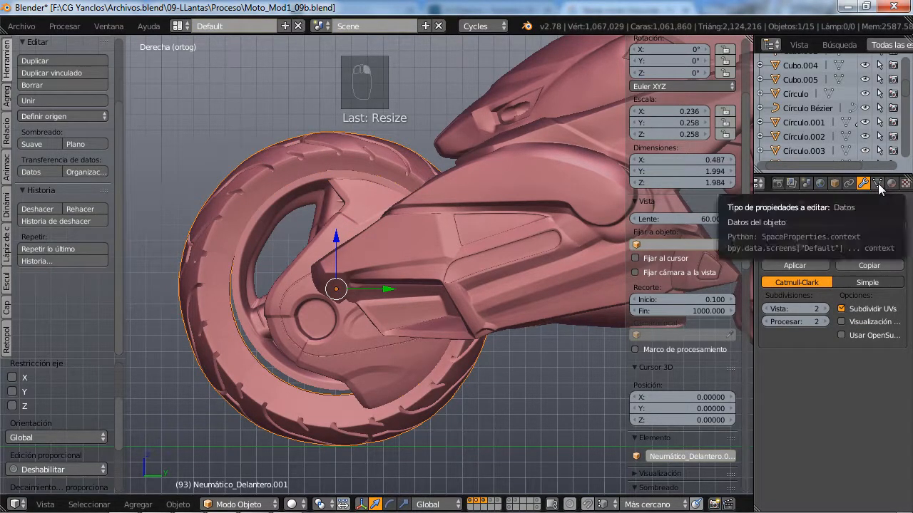
click(835, 184)
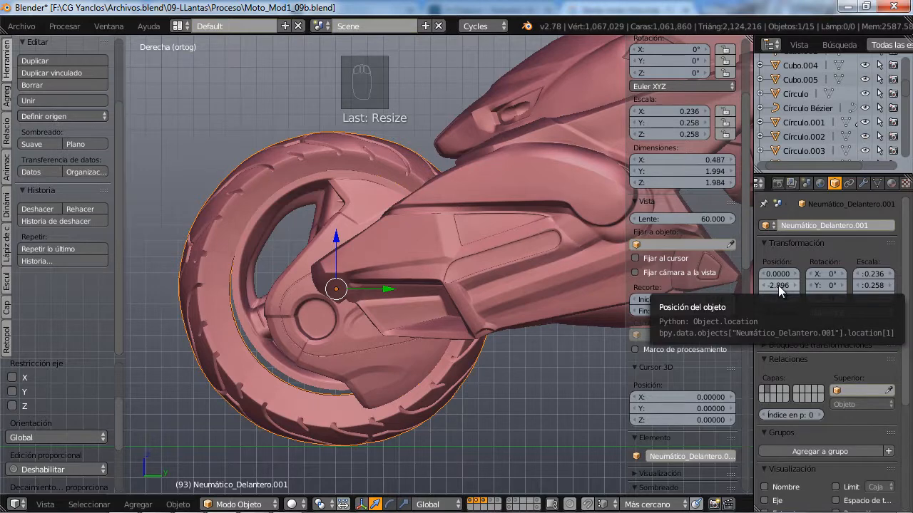
key(ctrl+c)
right_click(286, 197)
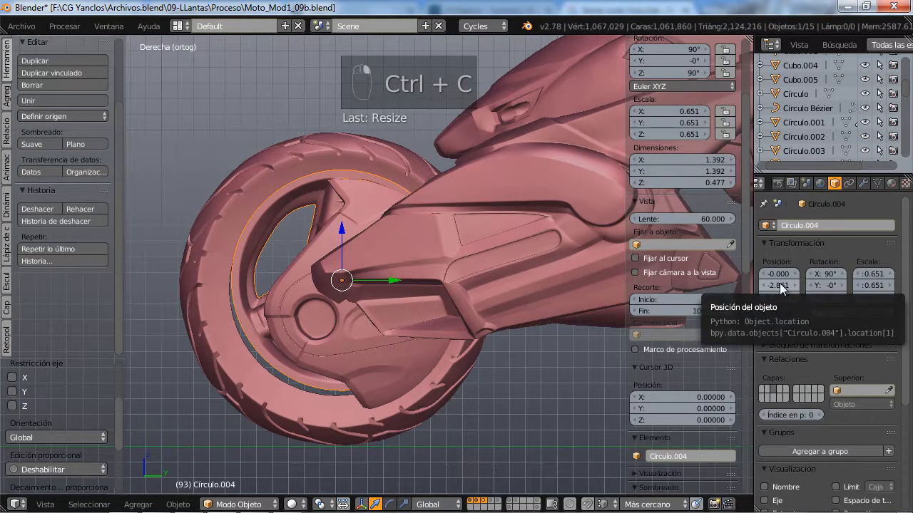
key(ctrl+v)
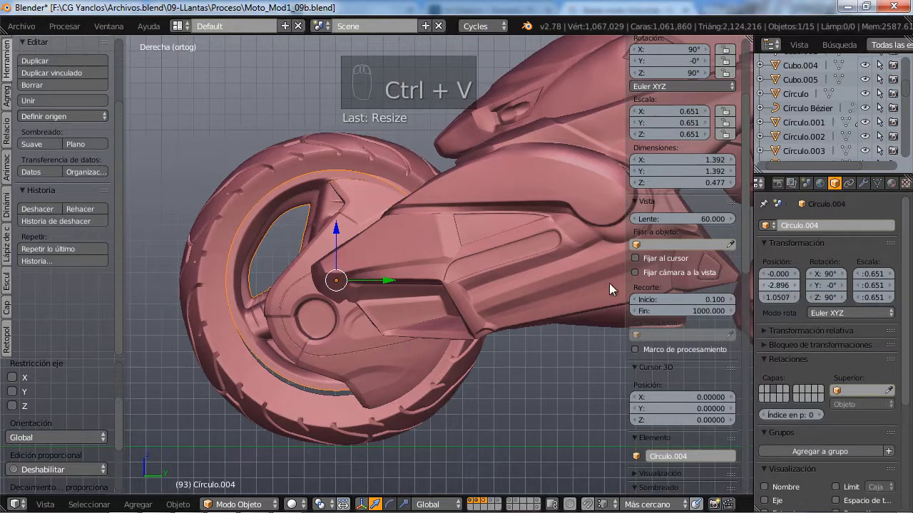
- Copy the front tyre's Z position of 0.9956 to the wheel
right_click(229, 192)
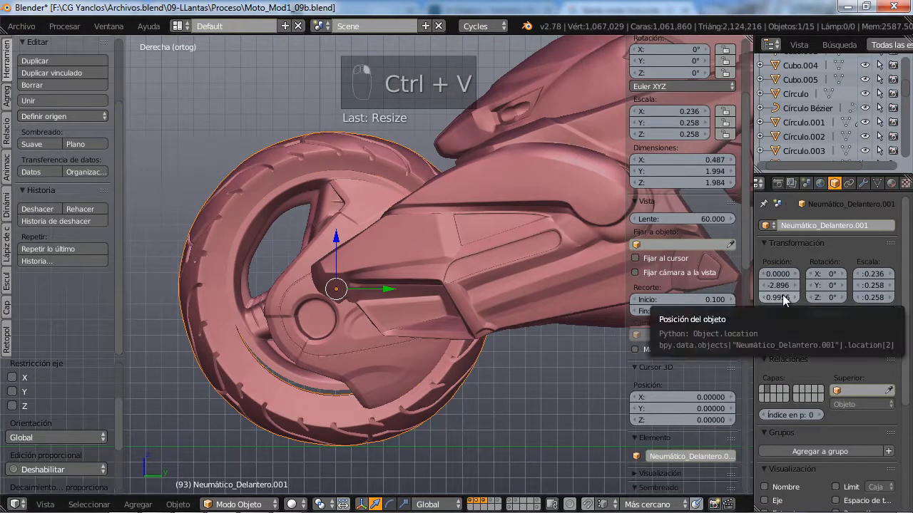
key(ctrl+c)
key(ctrl+c)
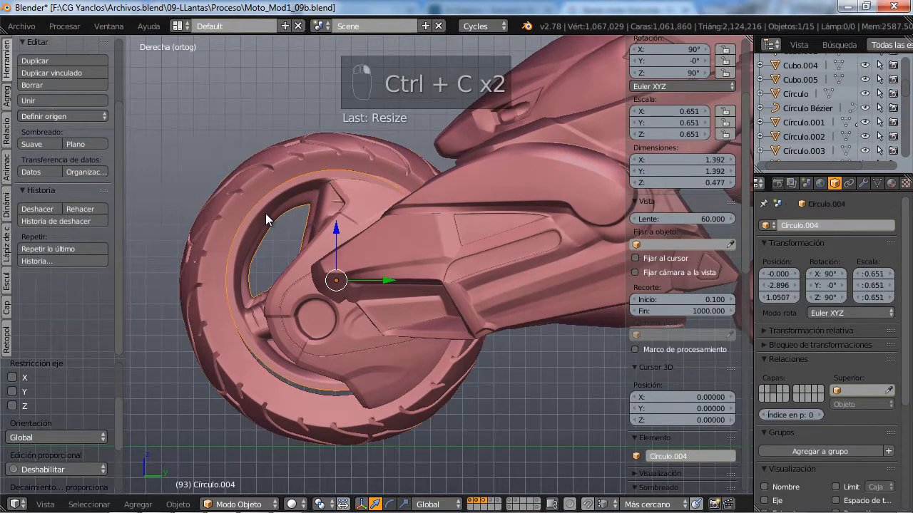
right_click(266, 213)
key(ctrl+v)
- Resize the wheel to scale 0.705 with its thickness at 0.569, and rotate it about its axle to a Y rotation of -390.414°
key(KP_1)
key(KP_3)
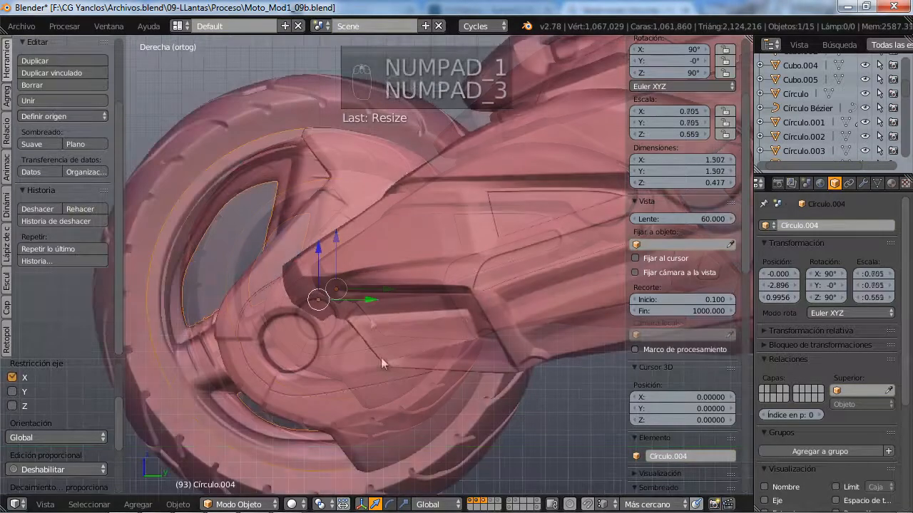
key(r)
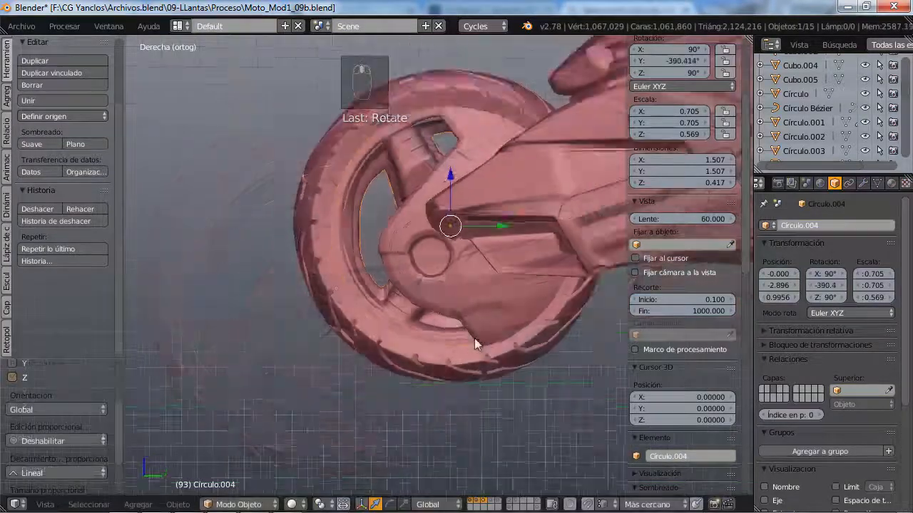
scroll(551, 286, down, 8)
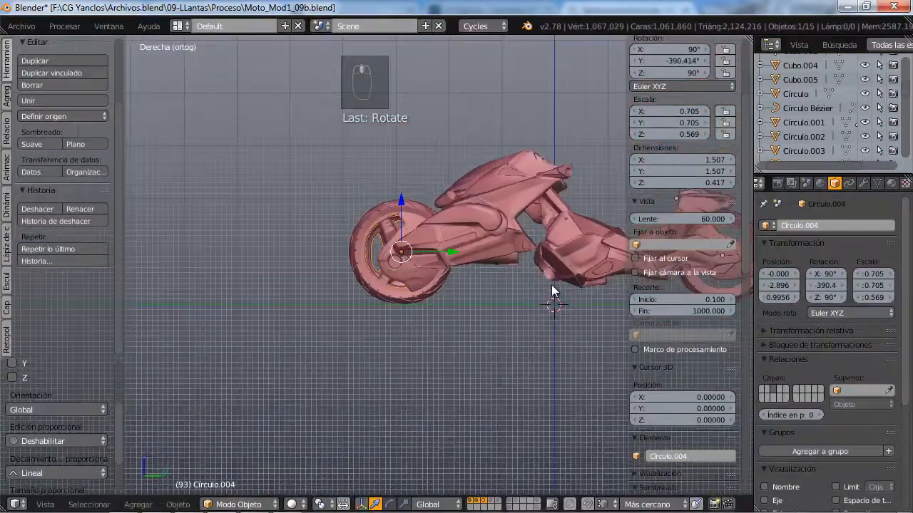
- Duplicate the front wheel, moving the copy 6.084 along Y to the rear tyre, and scale it uniformly to about 0.502
scroll(401, 347, up, 3)
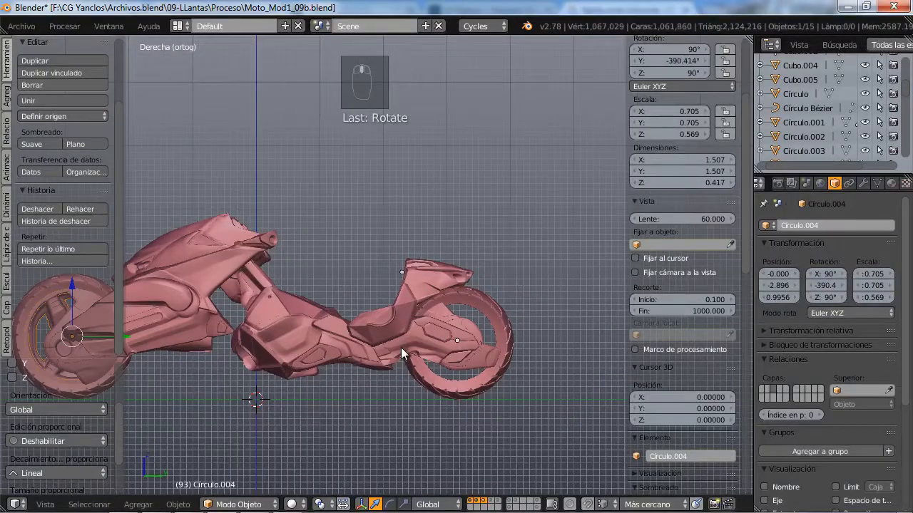
key(shift+d)
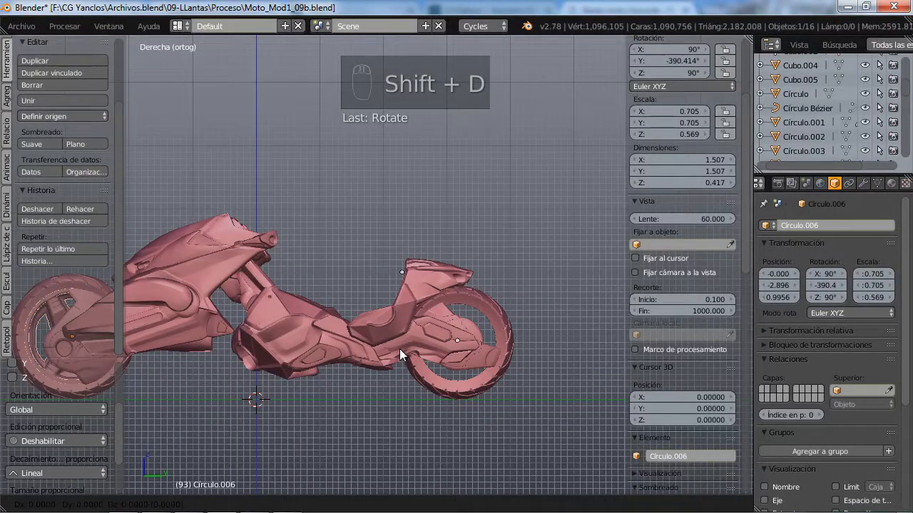
key(y)
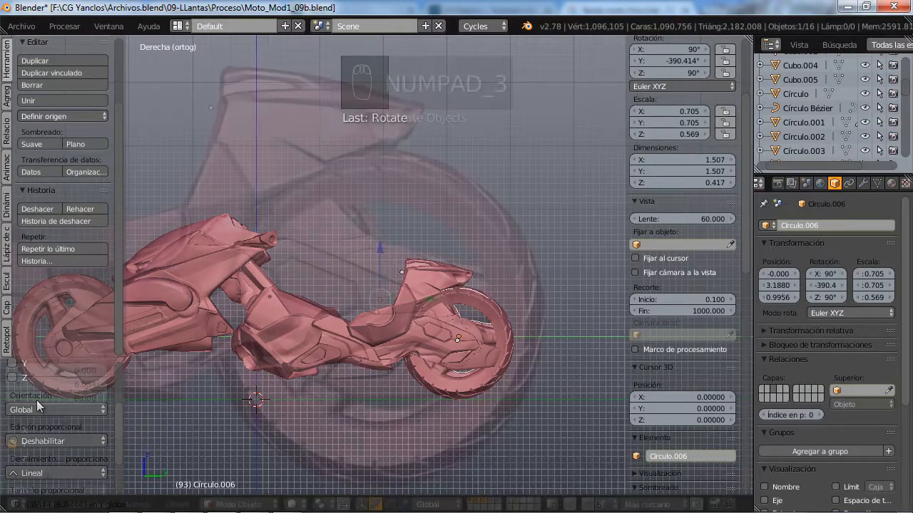
click(36, 400)
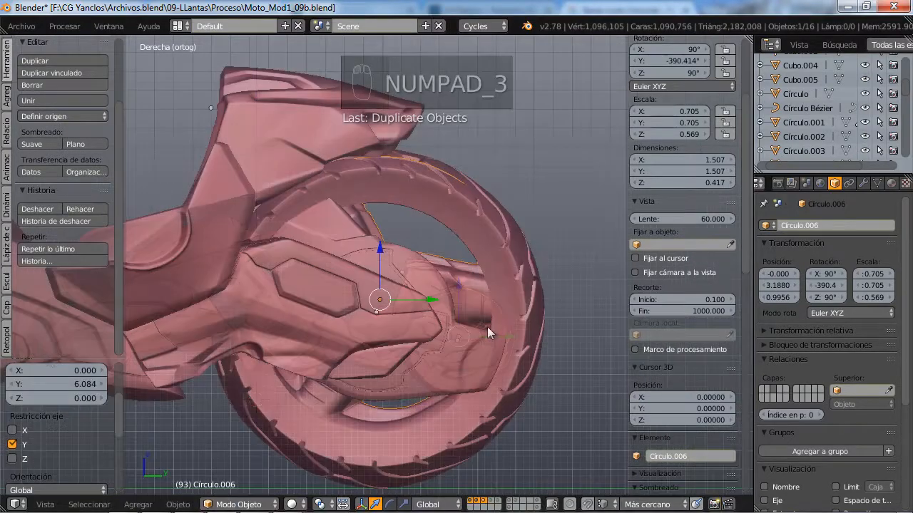
key(s)
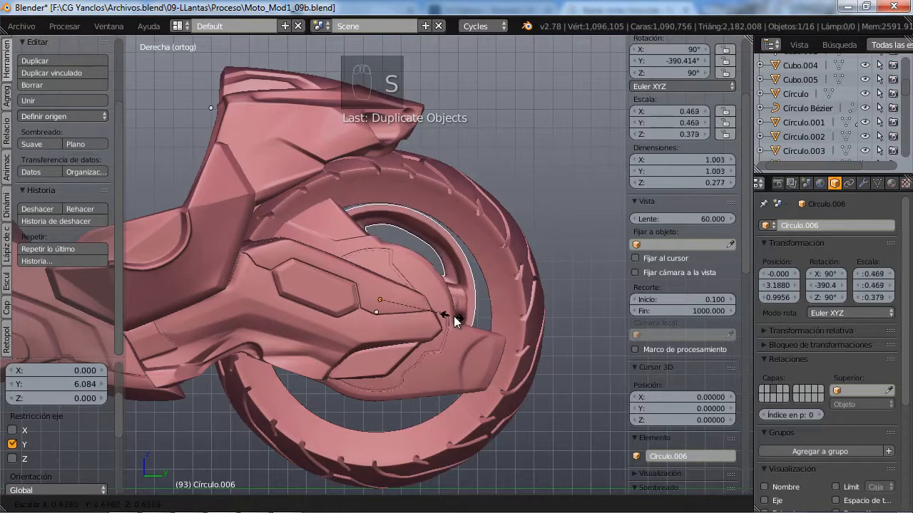
click(457, 316)
- Copy the rear tyre's Y position of 3.1693 and Z position of 0.9011 to the duplicated wheel
right_click(519, 264)
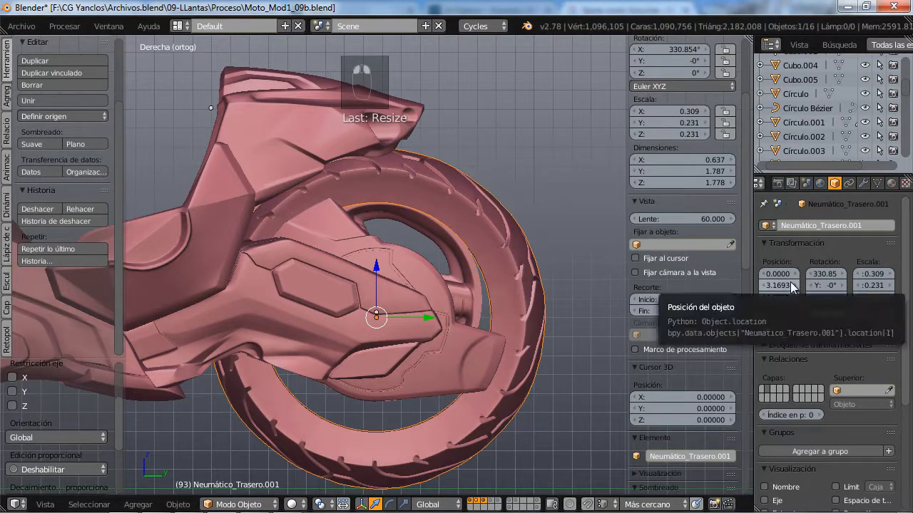
key(ctrl+c)
right_click(467, 275)
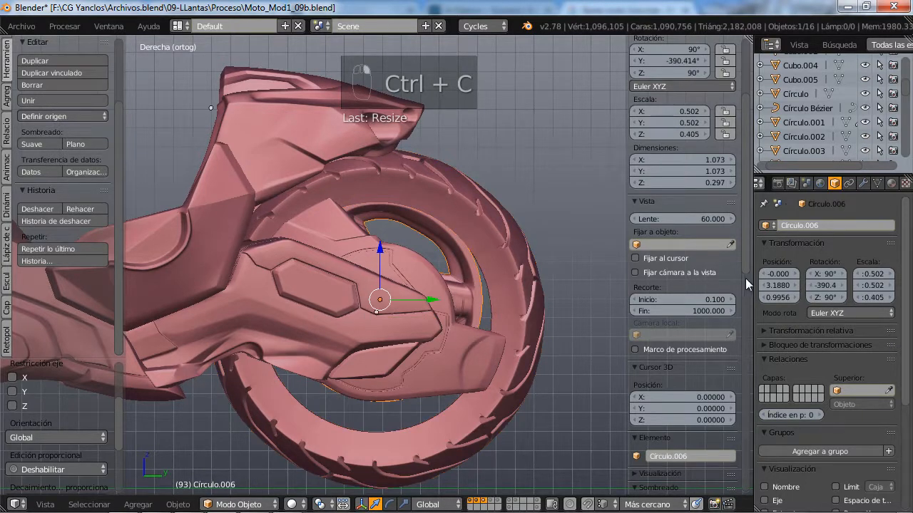
key(ctrl+v)
right_click(529, 298)
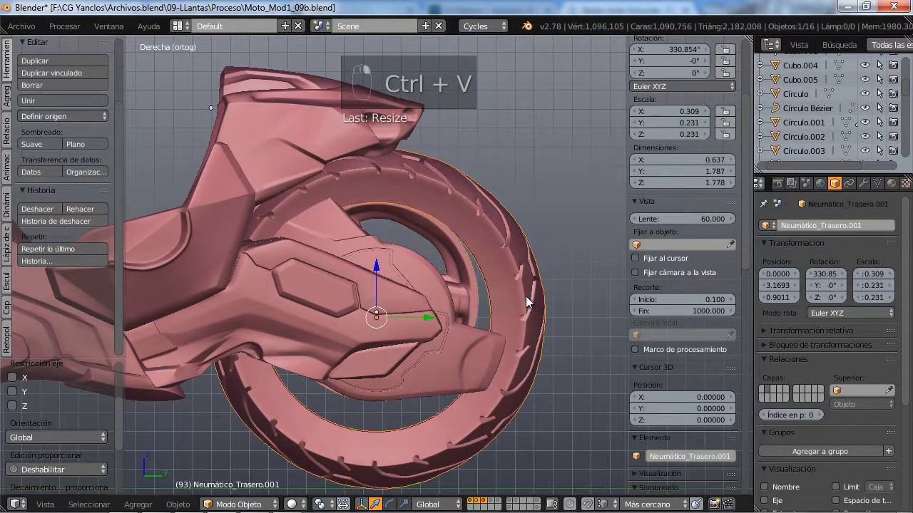
key(ctrl+c)
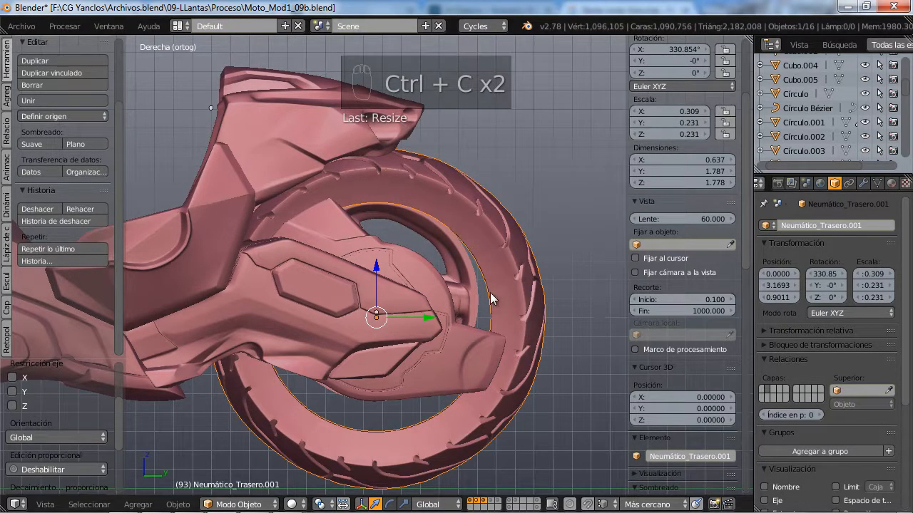
right_click(490, 294)
key(ctrl+v)
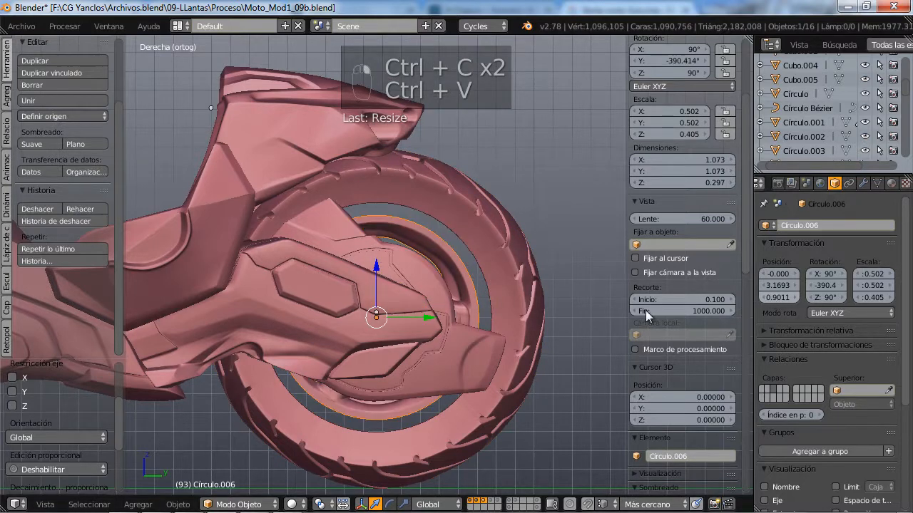
- Enlarge the rear wheel to a scale of about 0.59 to fill the tyre opening, and adjust its width along X
key(s)
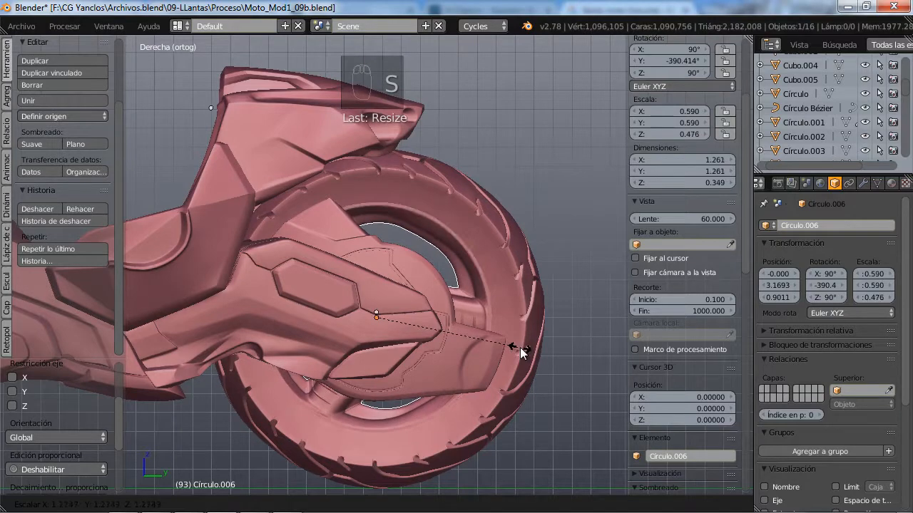
click(520, 347)
key(s)
key(x)
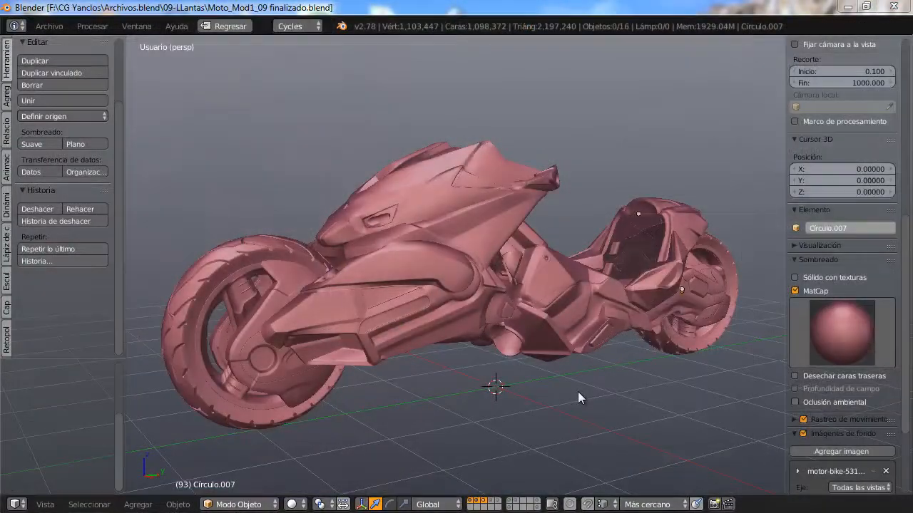
mouse_move(570, 393)
middle_down()
mouse_move(511, 387)
mouse_move(519, 384)
mouse_move(492, 407)
mouse_move(544, 425)
mouse_move(623, 397)
mouse_move(575, 392)
mouse_move(580, 400)
mouse_move(566, 369)
mouse_move(511, 395)
mouse_move(562, 395)
middle_up()
scroll(511, 386, down, 2)
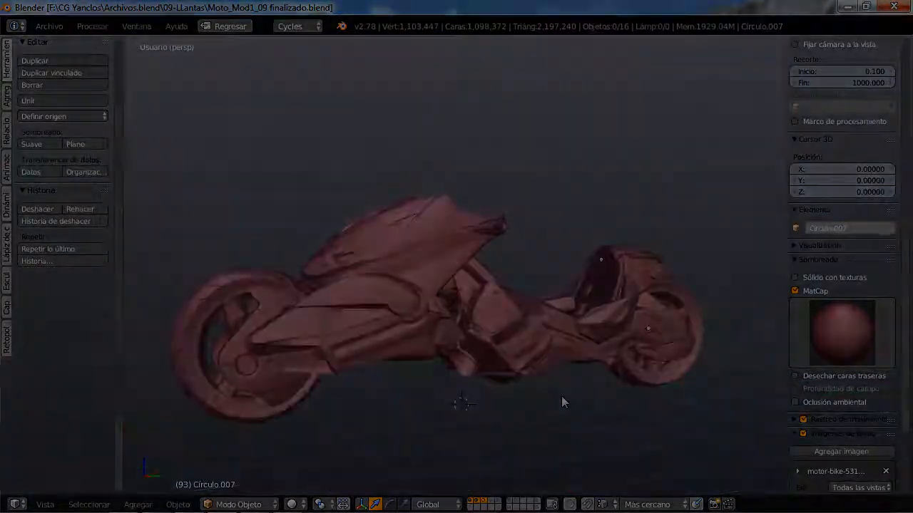